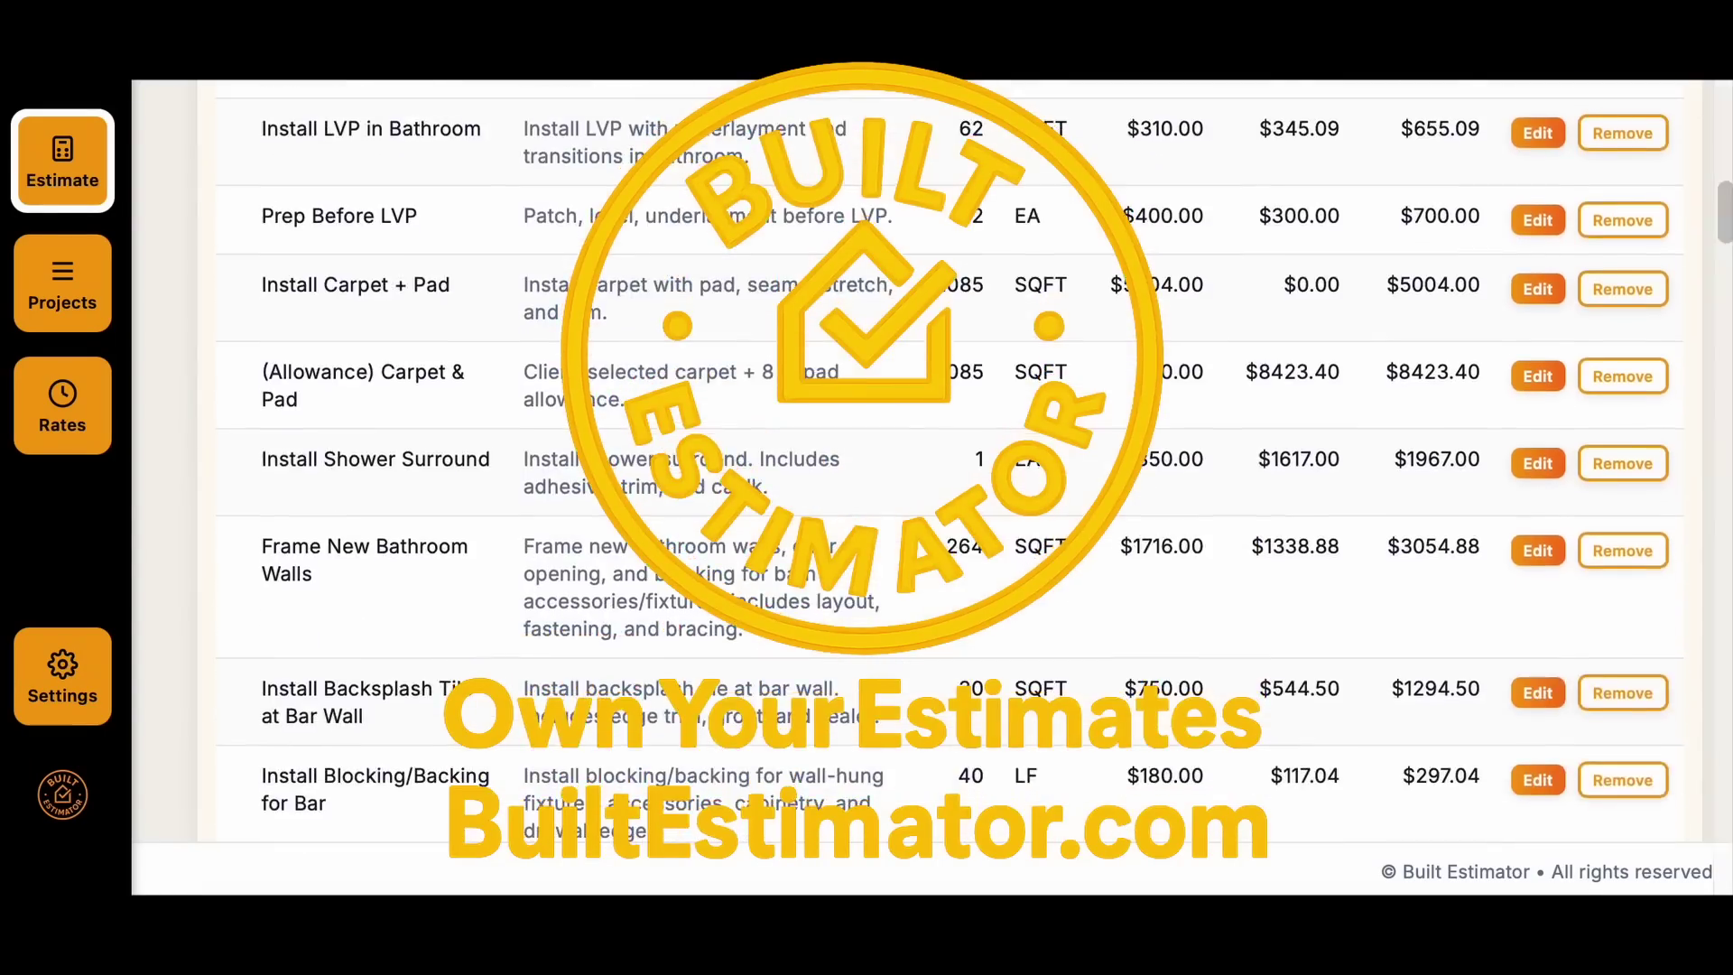
scroll(948, 461, down, 2)
scroll(948, 461, down, 2)
scroll(948, 462, down, 2)
scroll(948, 462, down, 2)
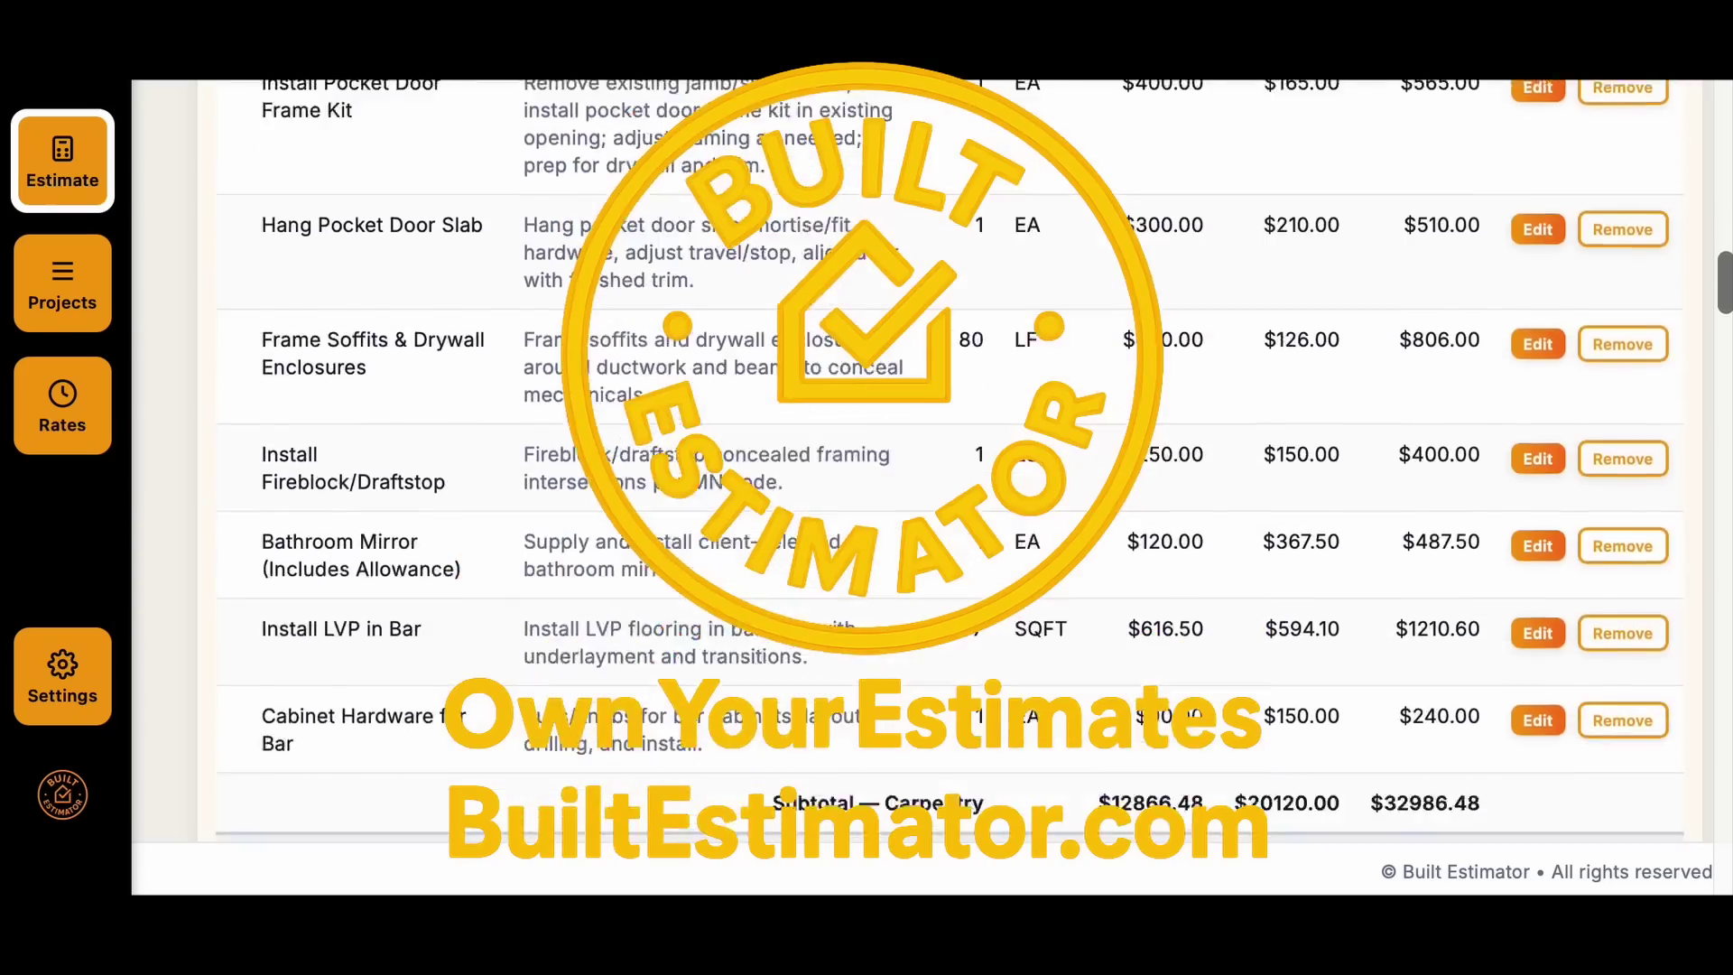
scroll(949, 460, down, 2)
scroll(949, 461, down, 2)
scroll(949, 462, down, 2)
scroll(948, 461, down, 1)
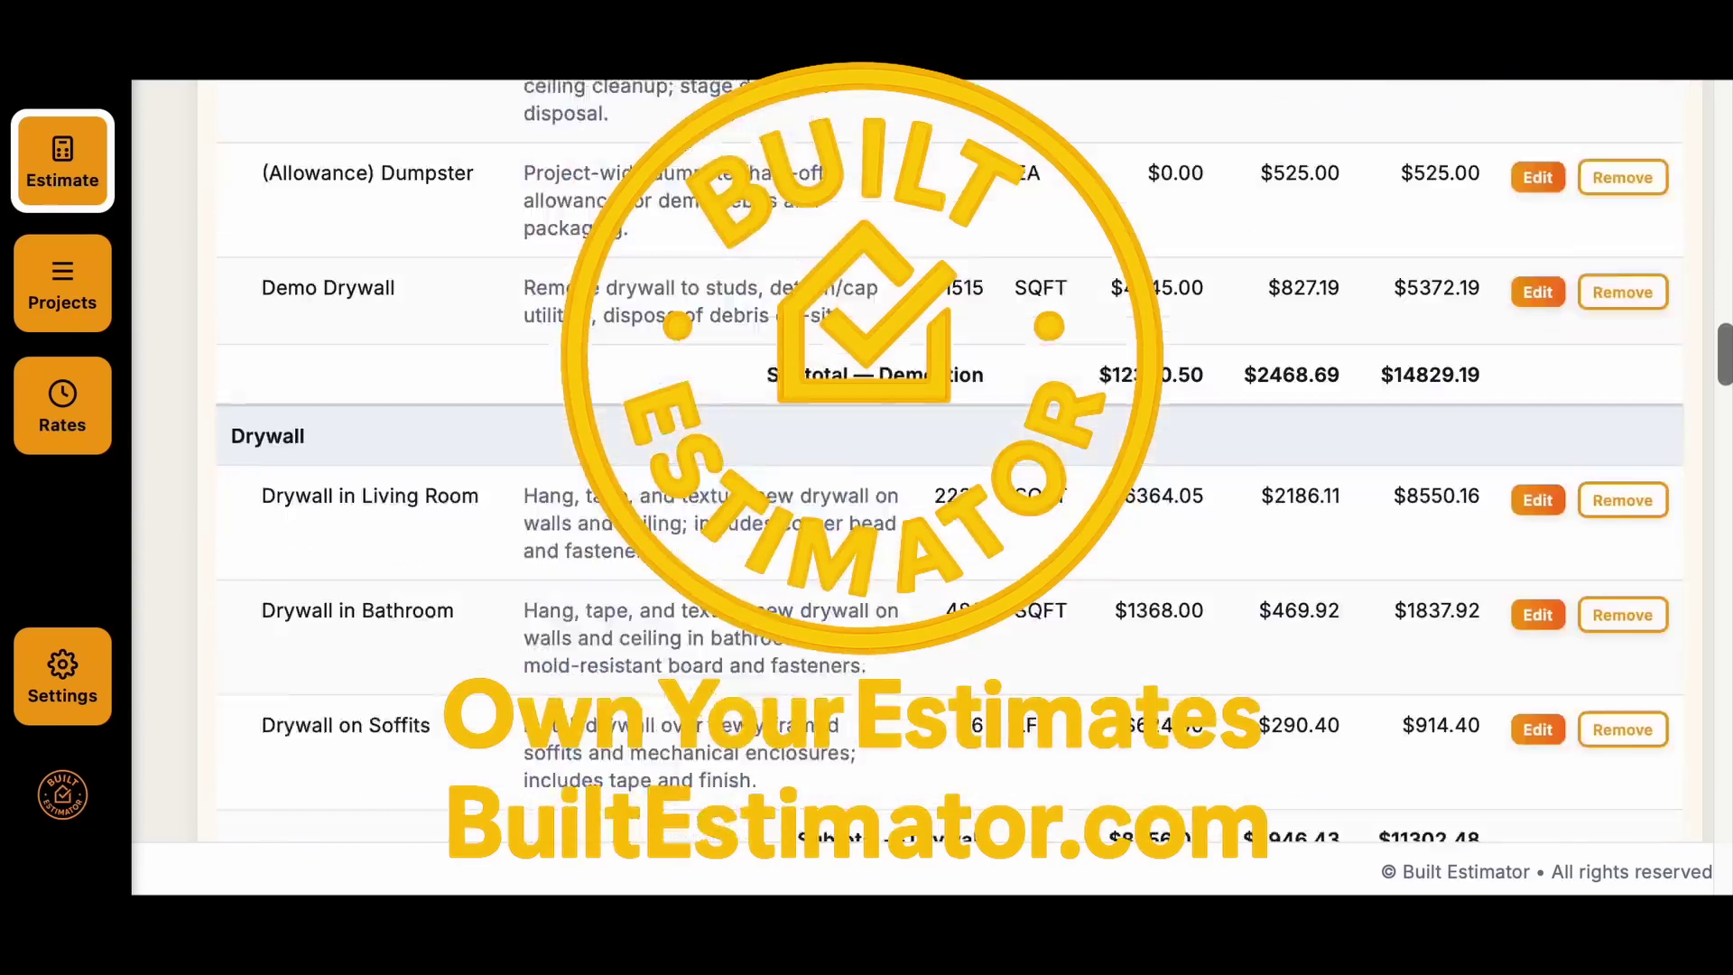
scroll(948, 461, down, 2)
scroll(948, 461, down, 2)
scroll(948, 460, down, 1)
scroll(949, 460, down, 2)
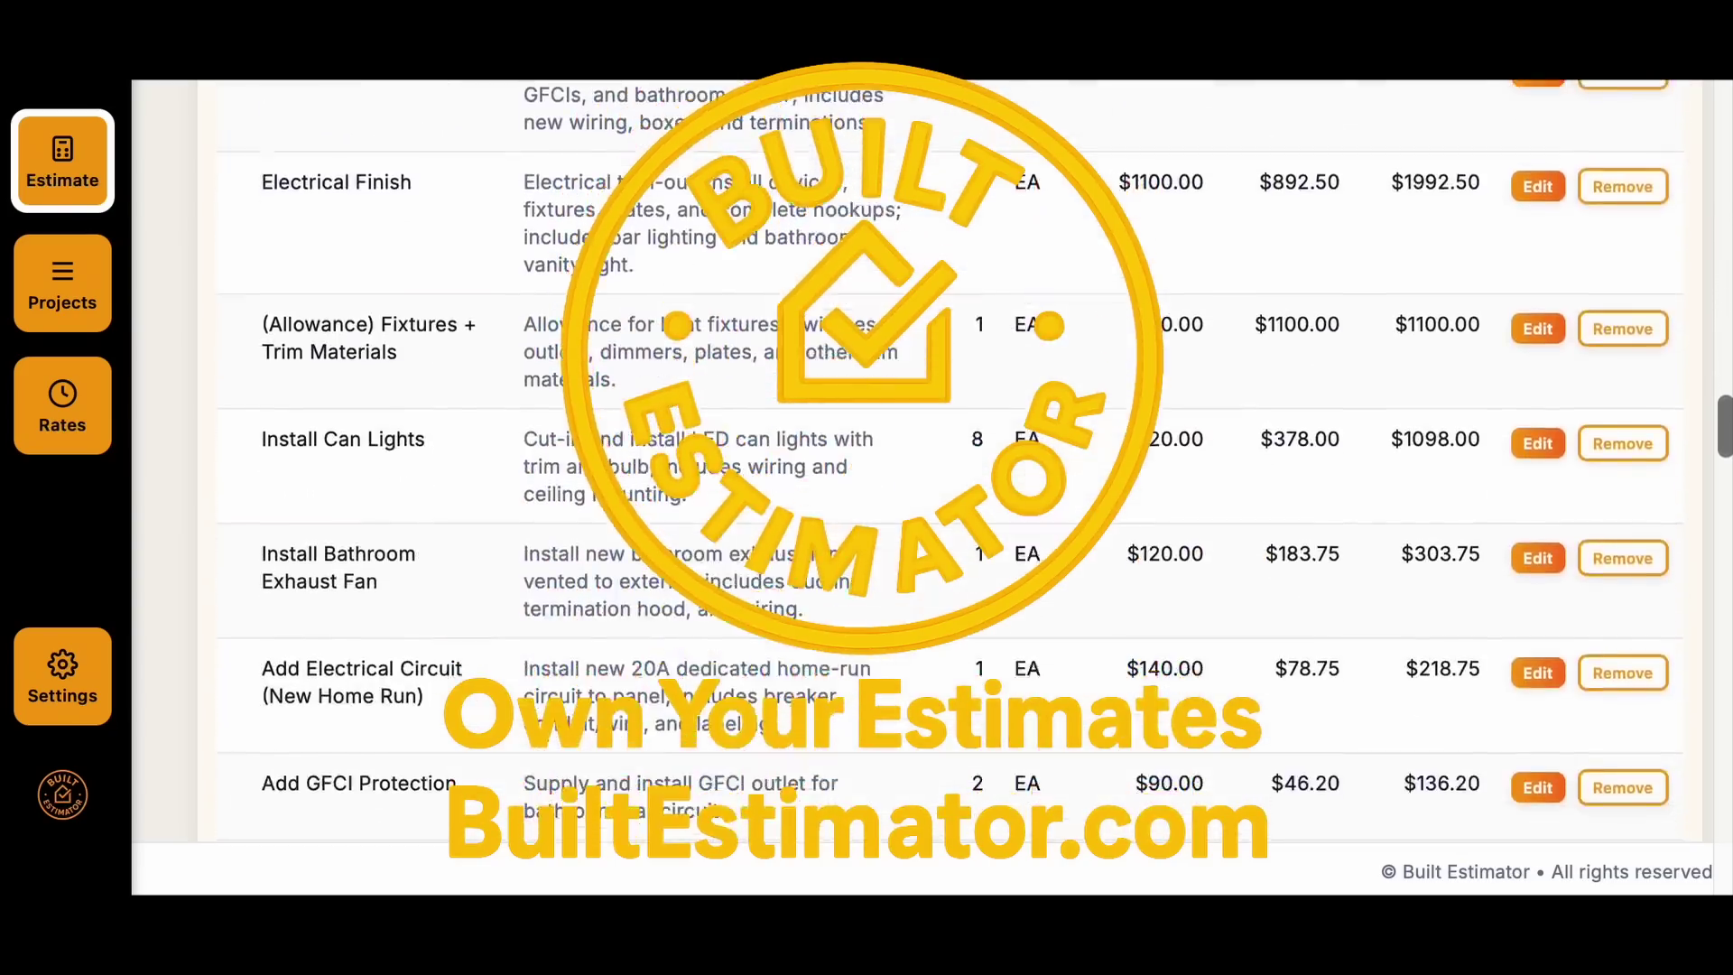
scroll(948, 460, down, 2)
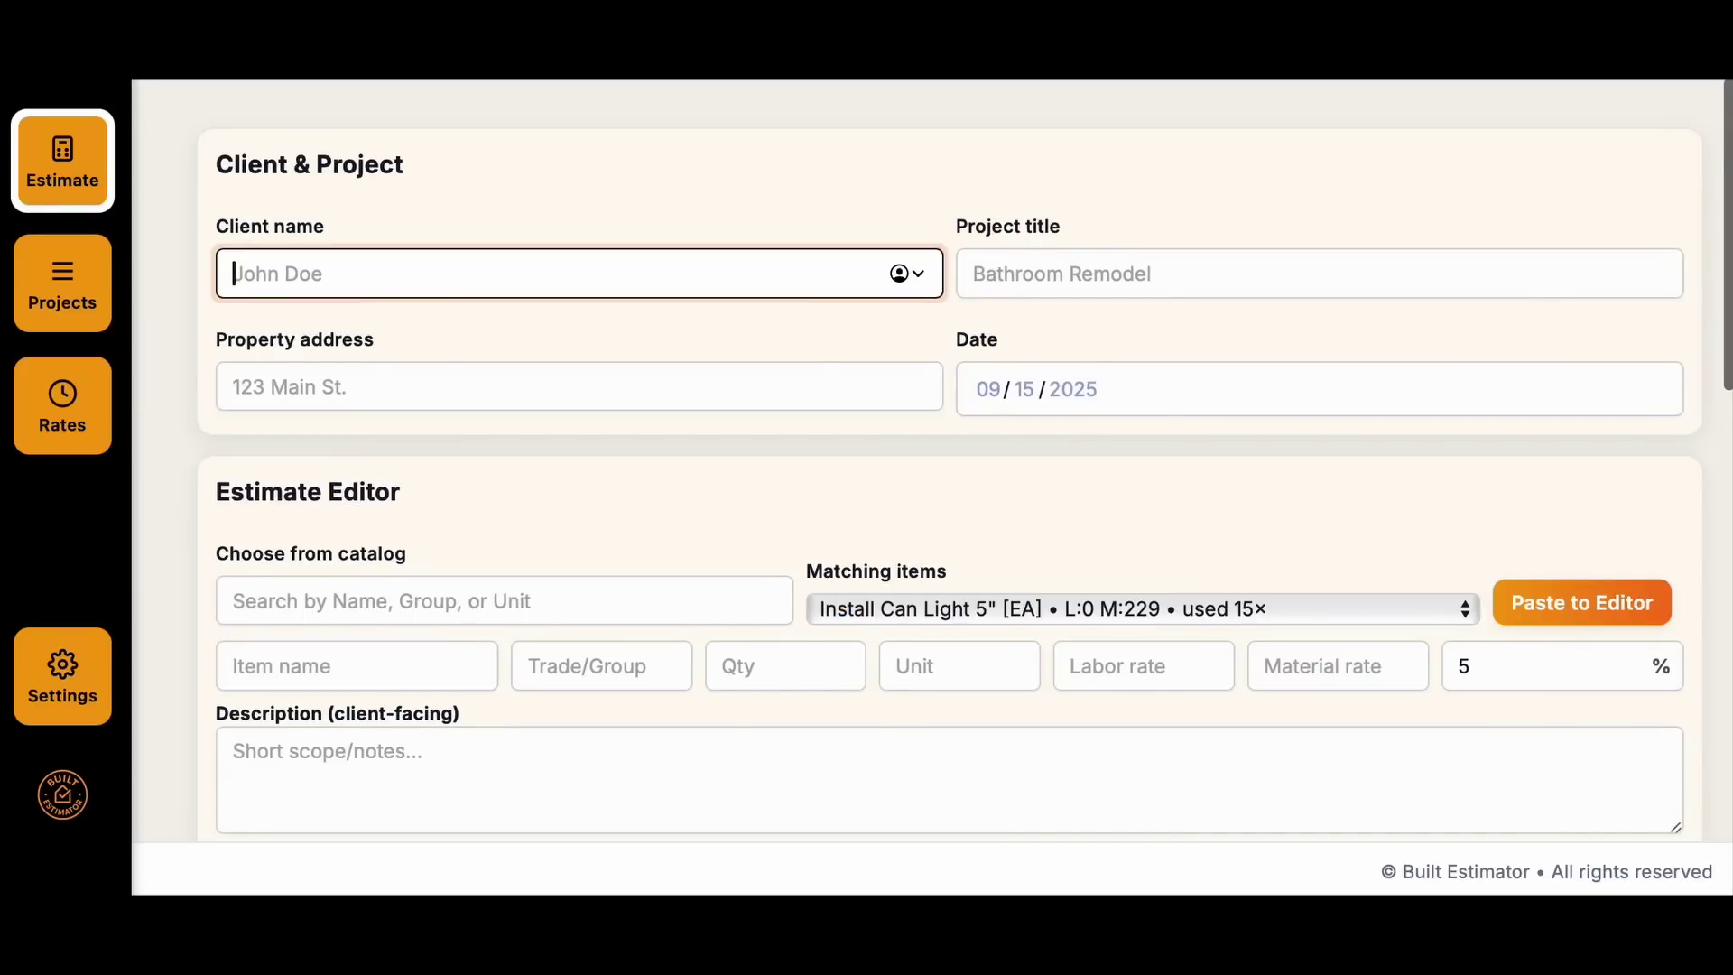
Step: Step through the project, address, catalog search and line-item fields of the estimate form
key(Tab)
key(Tab)
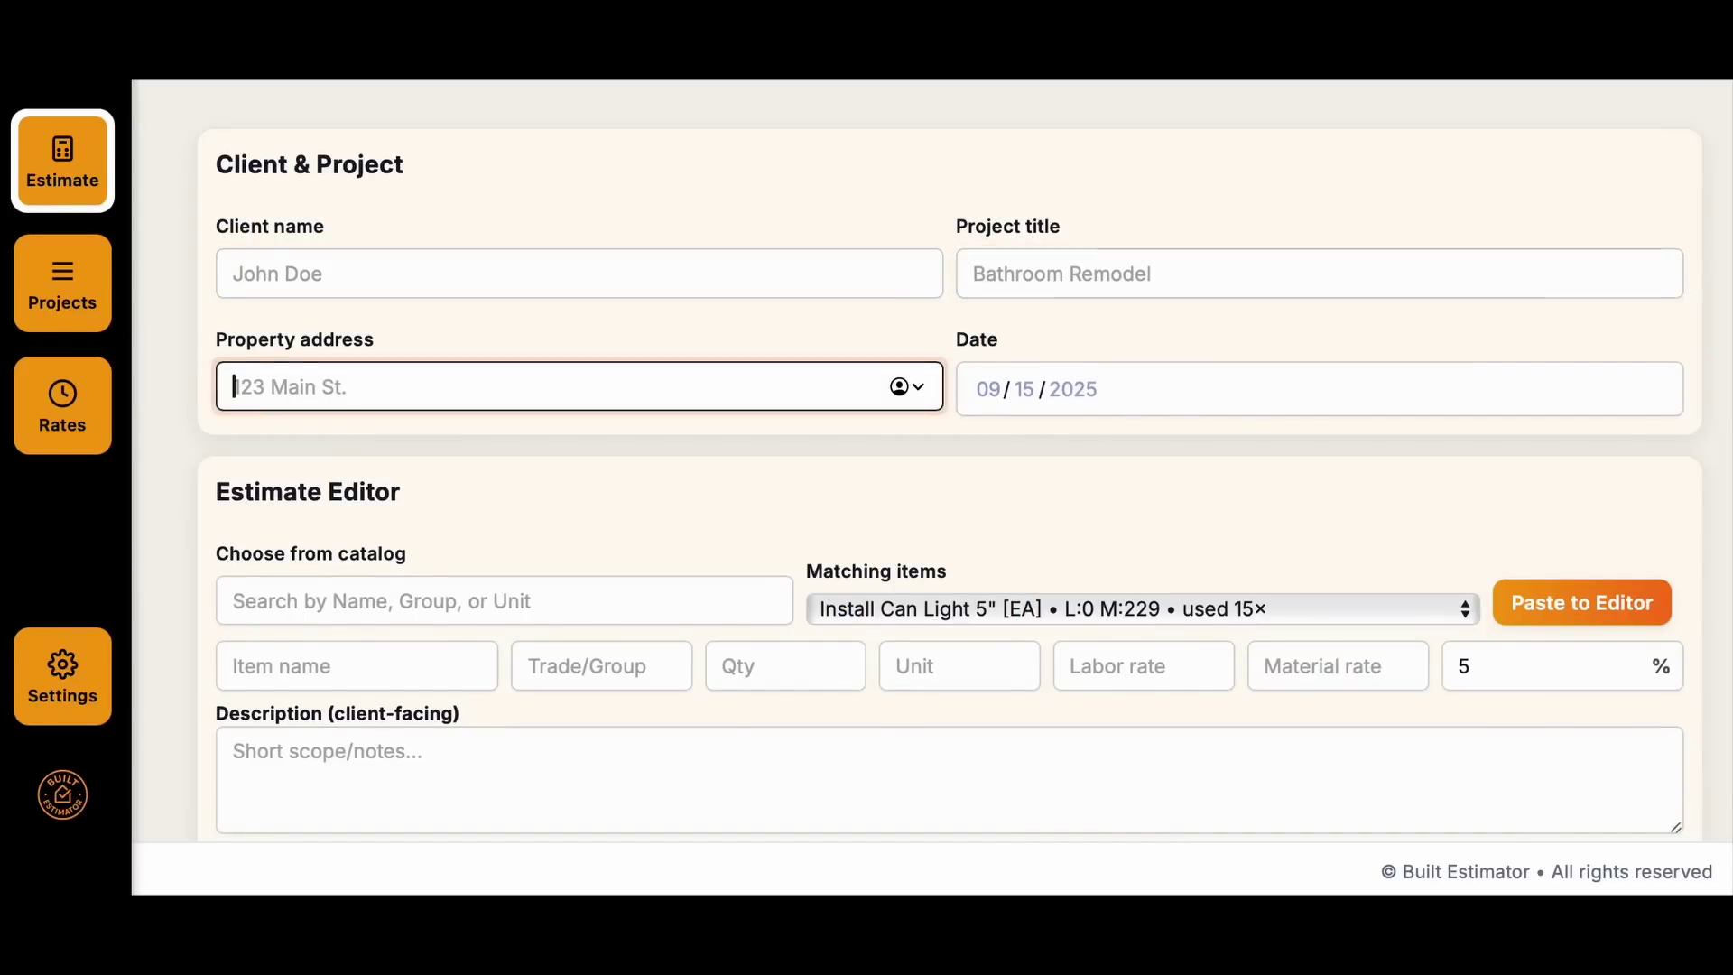
key(Tab)
key(Tab)
key(Tab)
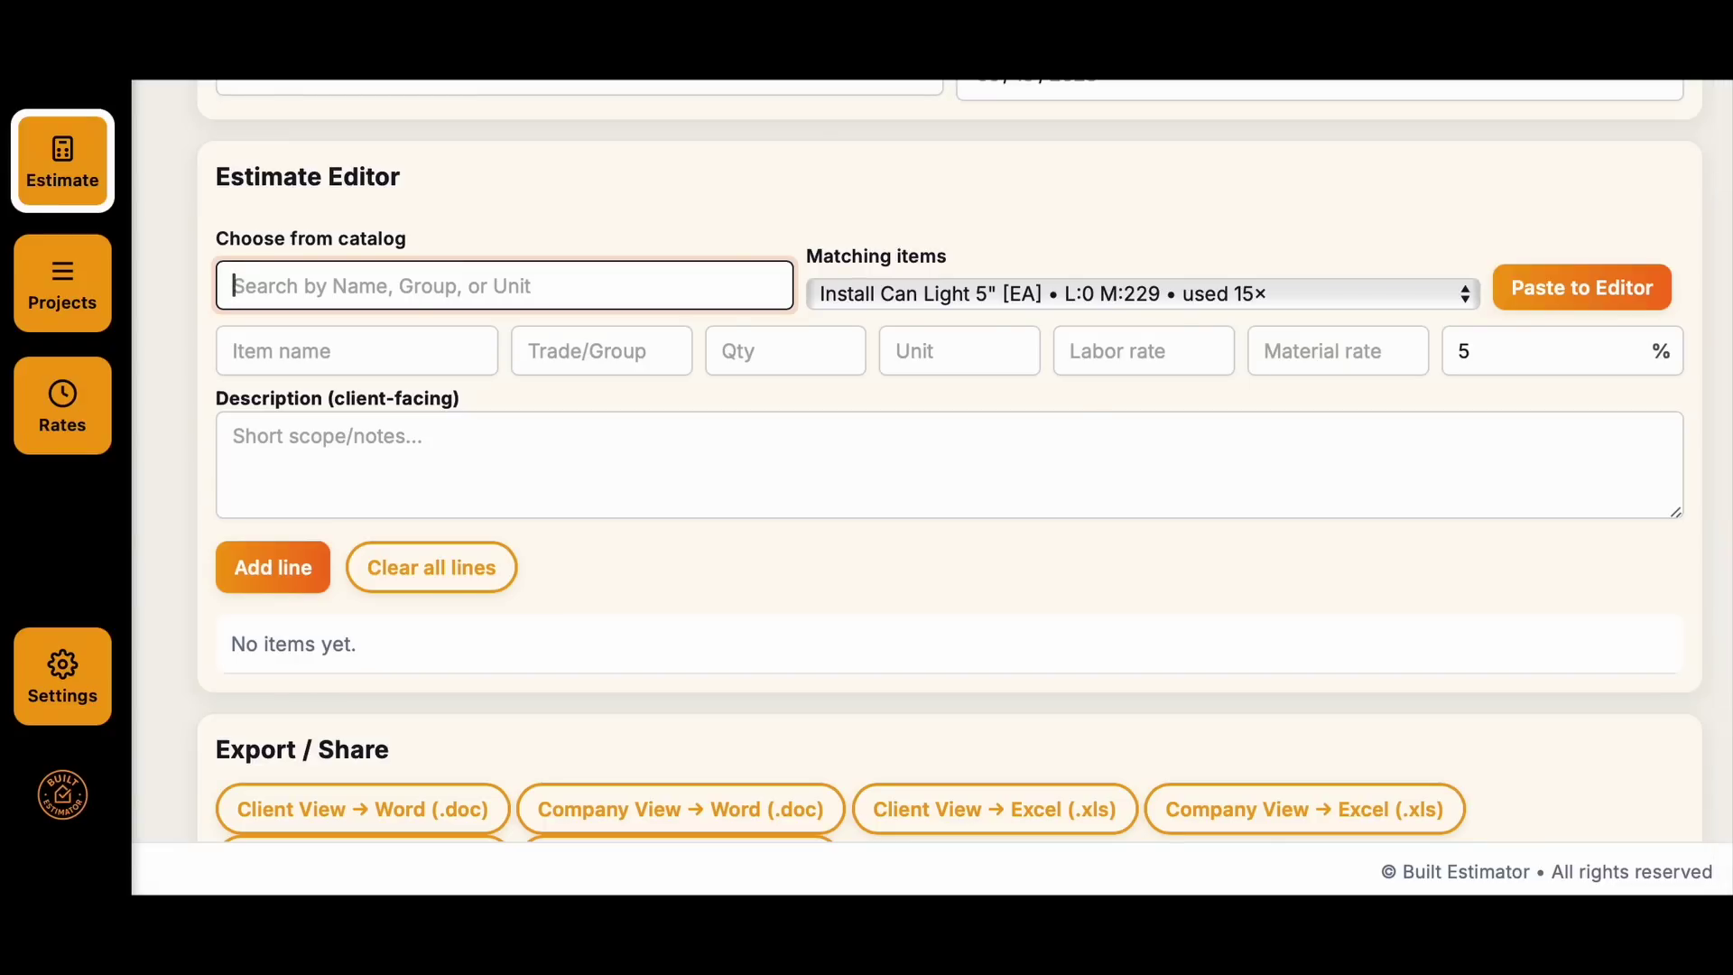
key(Tab)
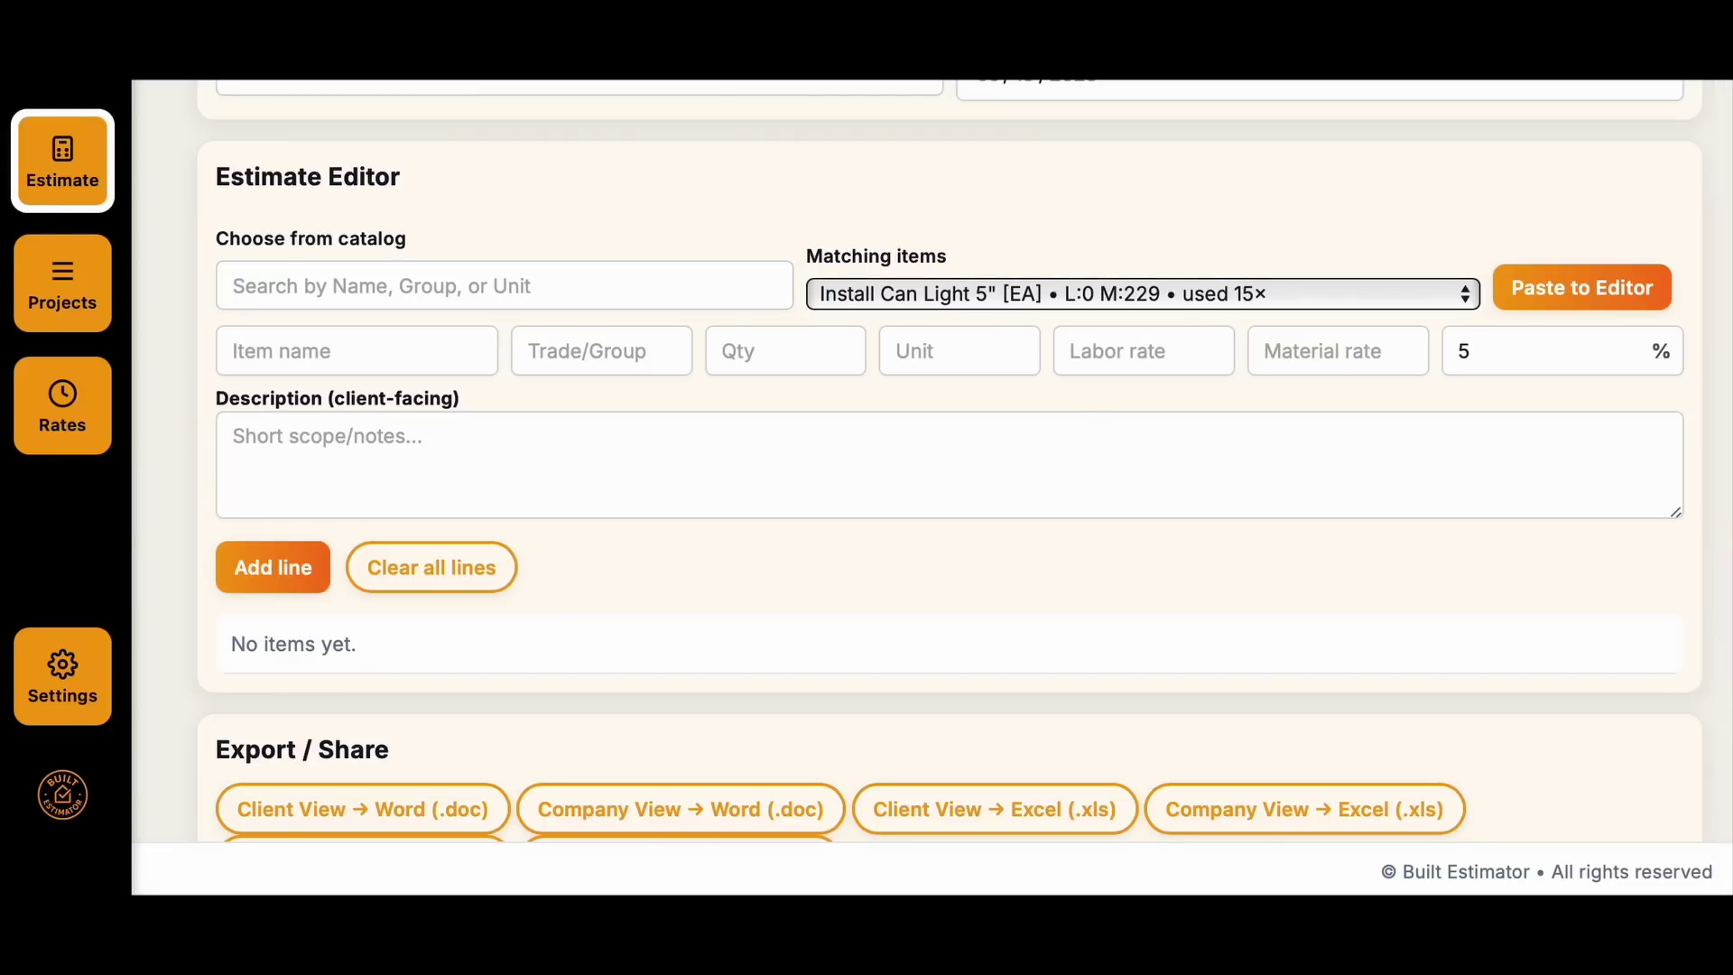
key(Tab)
key(Tab)
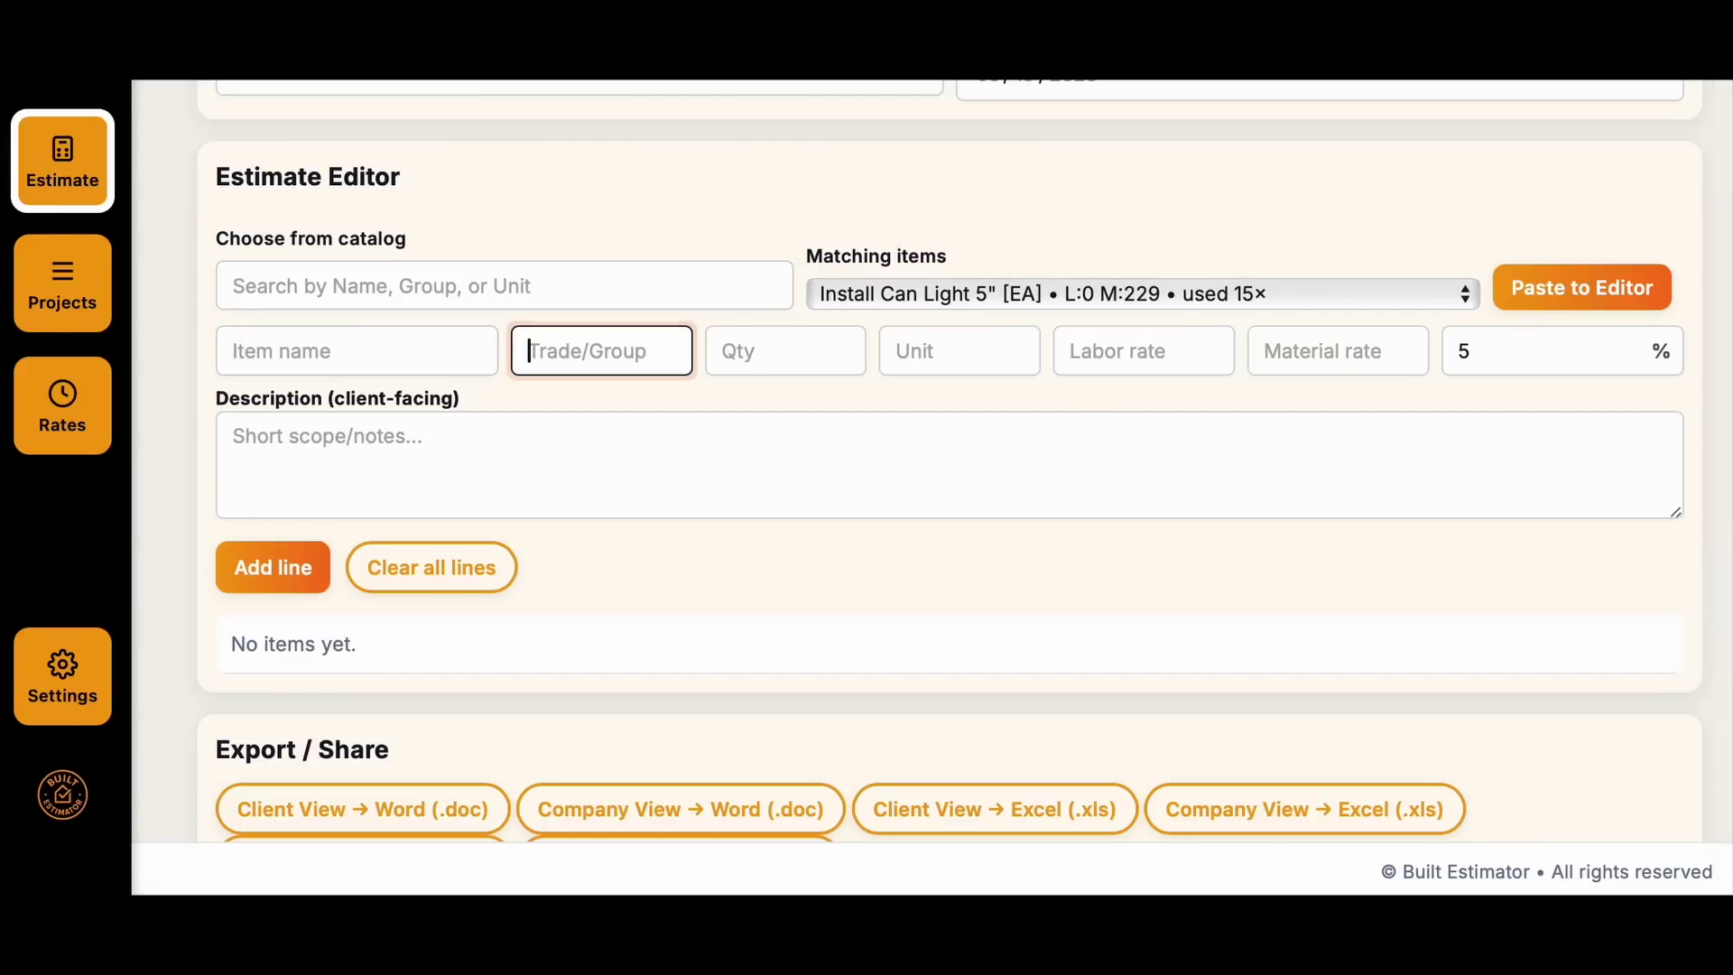
key(Tab)
key(Tab)
key(Tab)
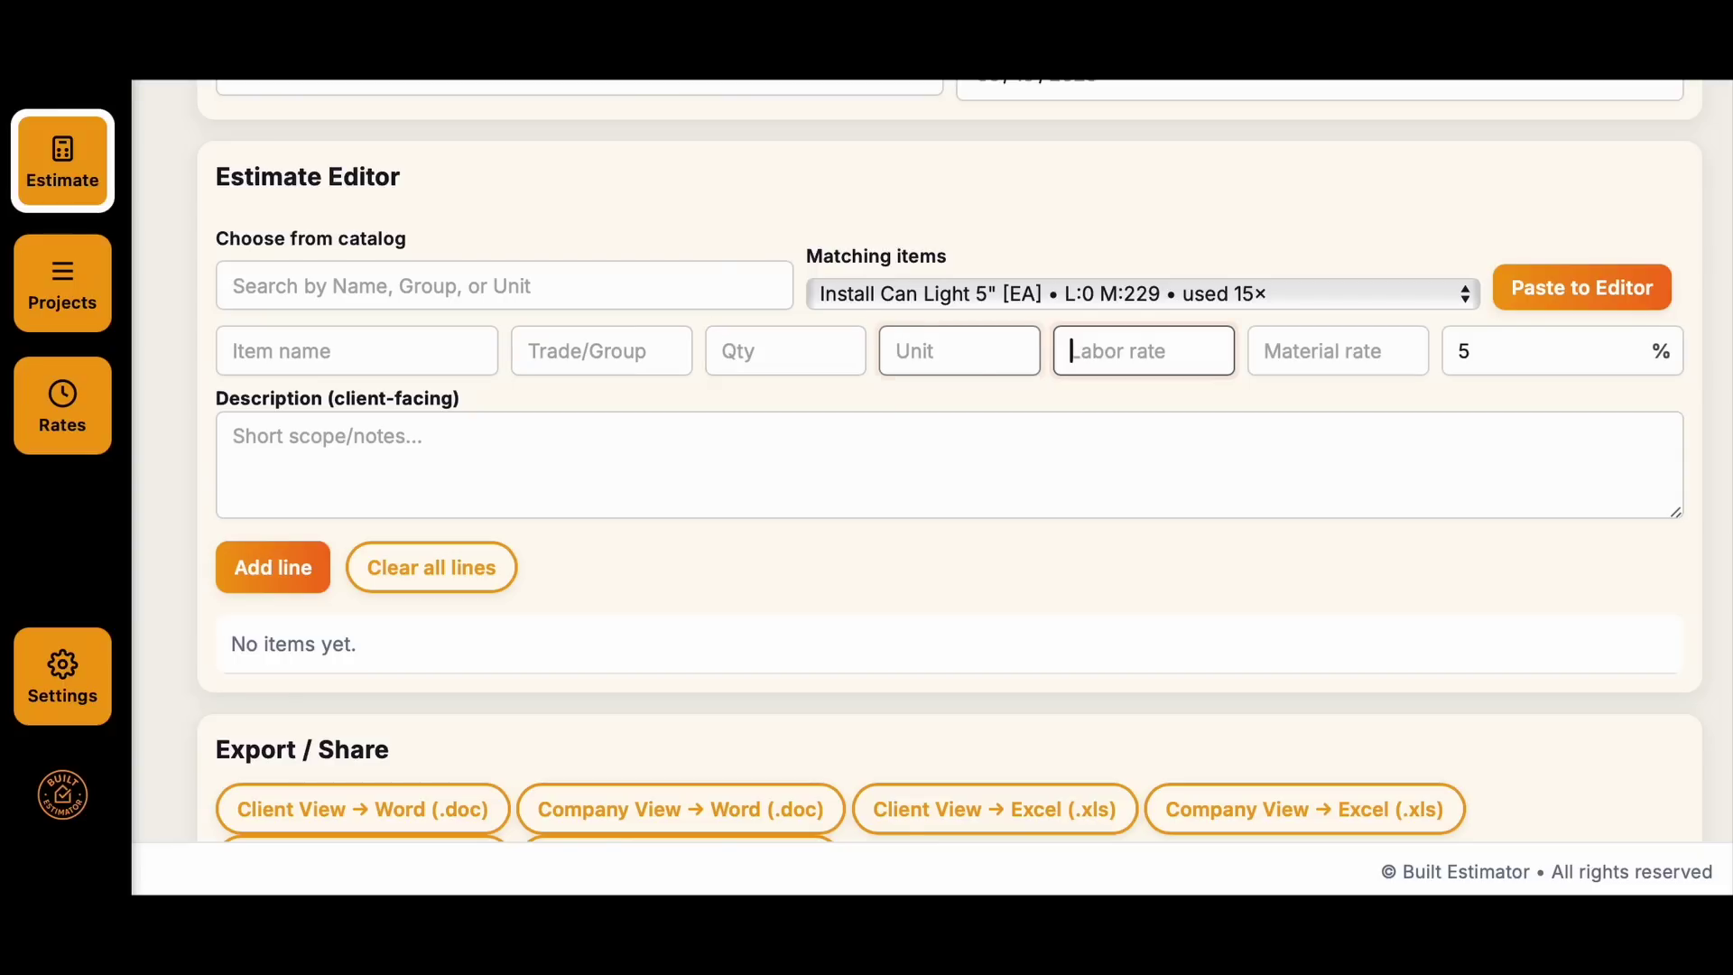
key(Tab)
key(Tab)
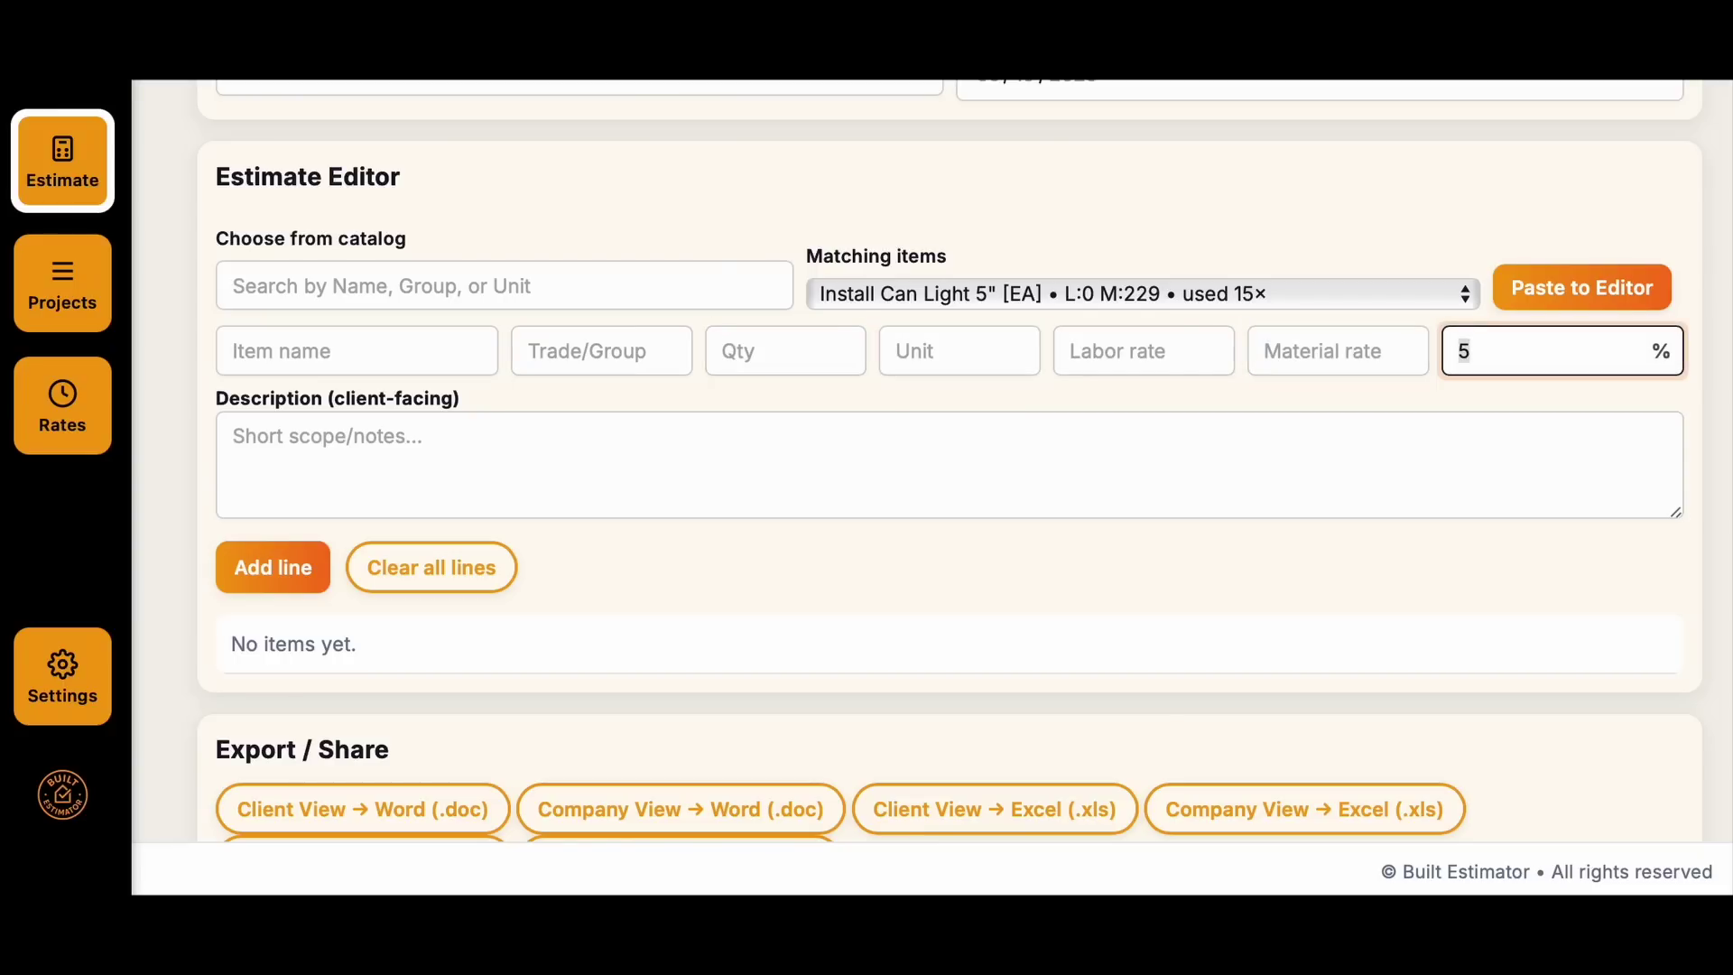
key(Tab)
scroll(738, 475, down, 2)
scroll(737, 476, down, 4)
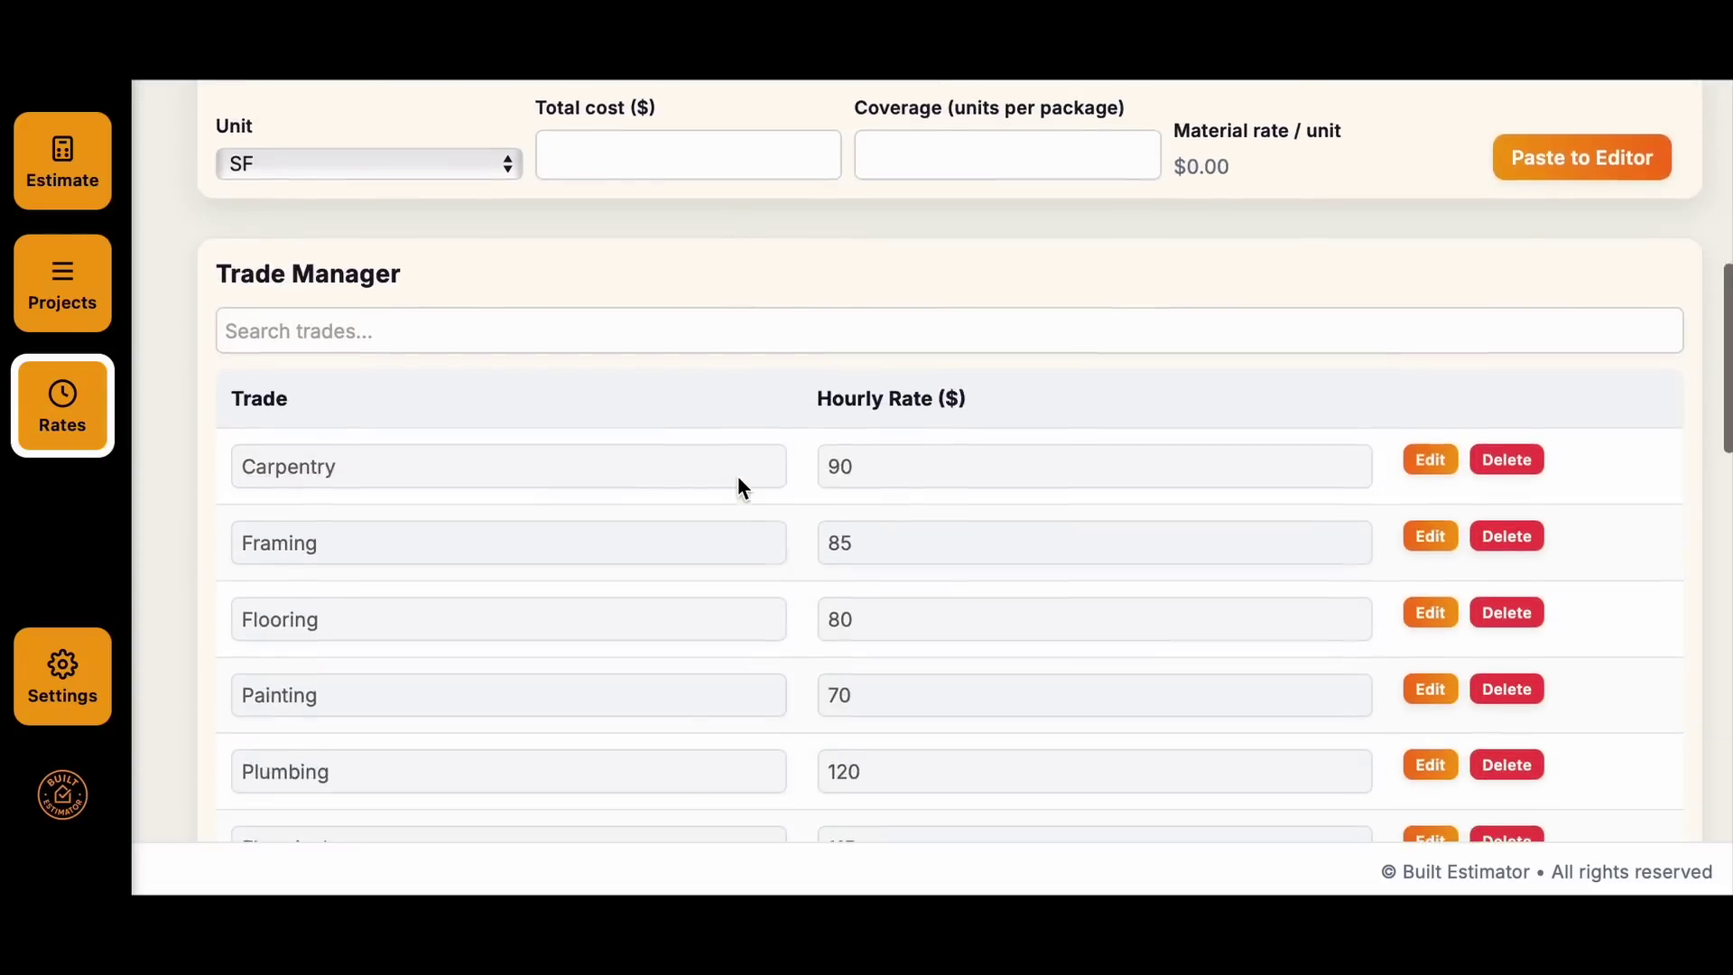
scroll(738, 477, down, 2)
Step: Change the Framing trade's hourly rate from 85 to 90 and save it
click(1427, 356)
key(BackSpace)
key(BackSpace)
text(90)
click(1421, 357)
scroll(1177, 488, down, 5)
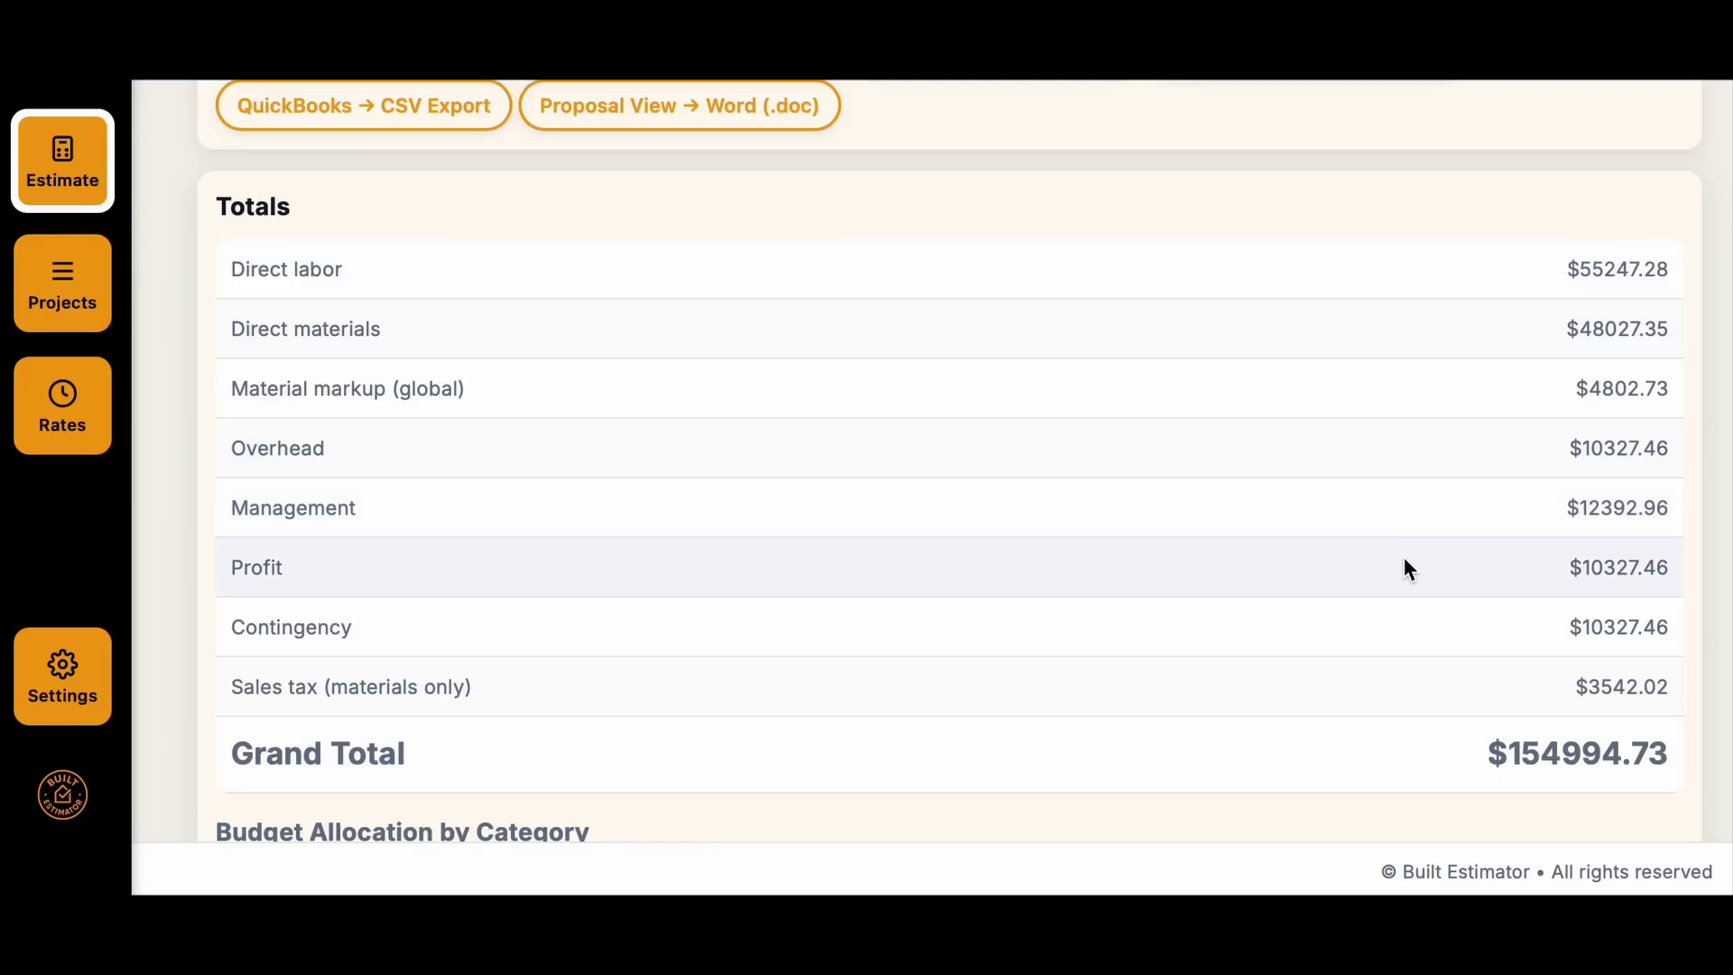
scroll(1383, 260, down, 5)
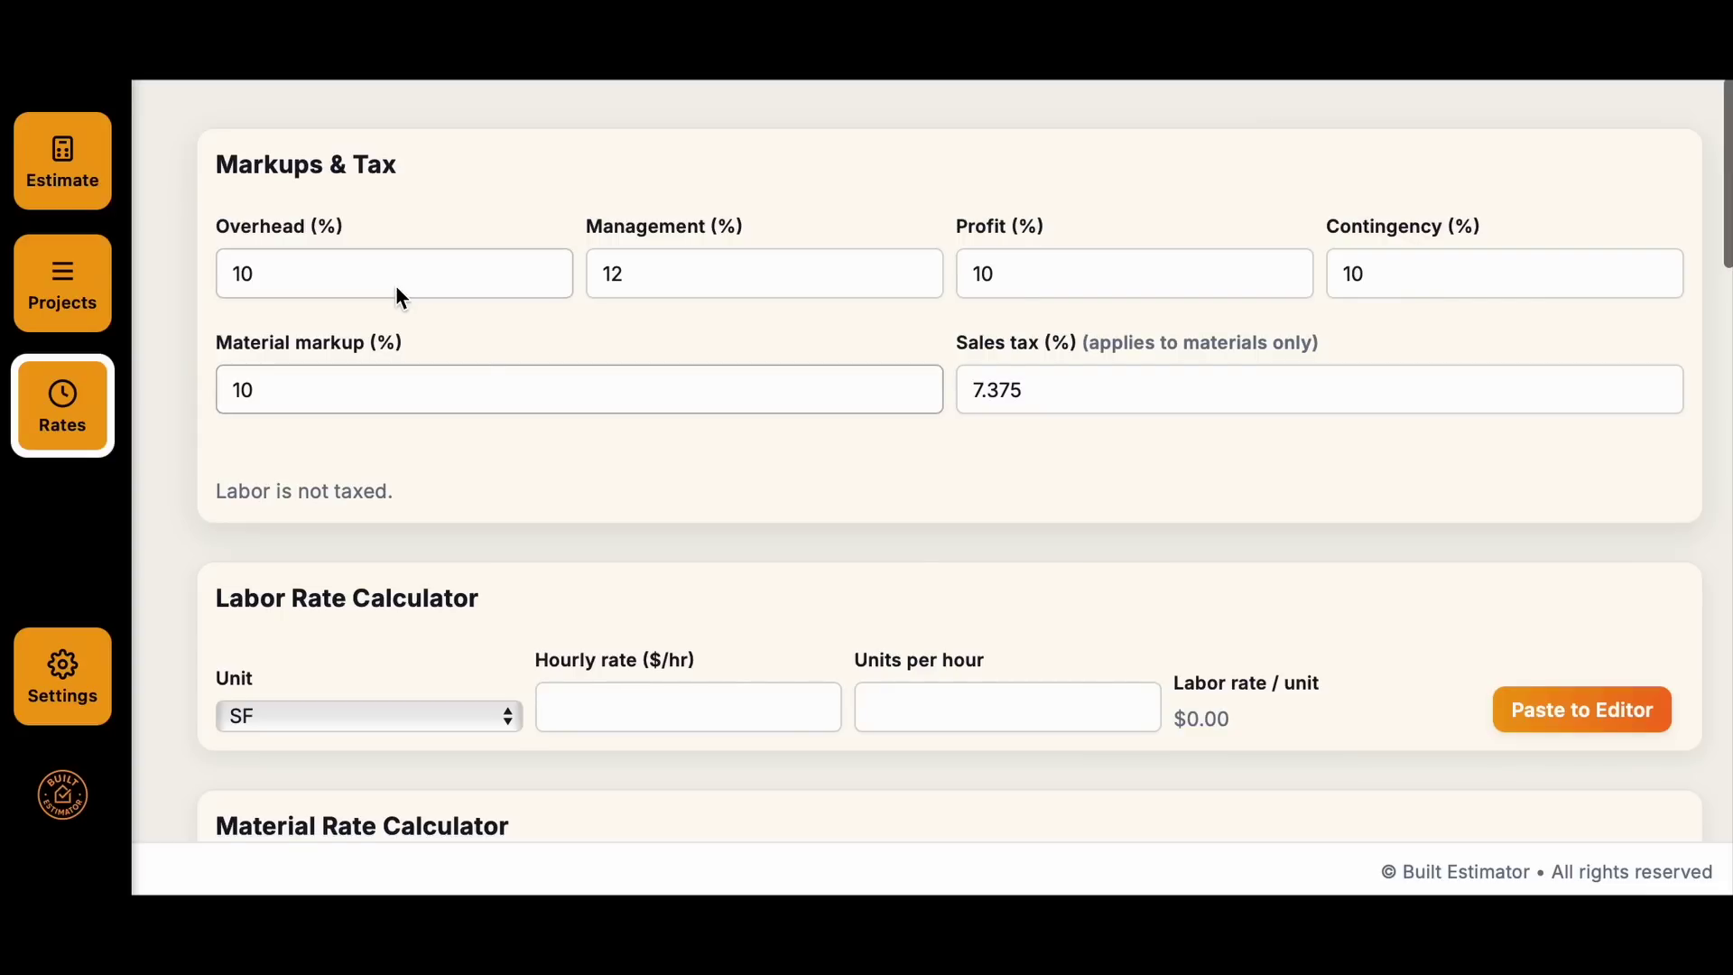
click(397, 287)
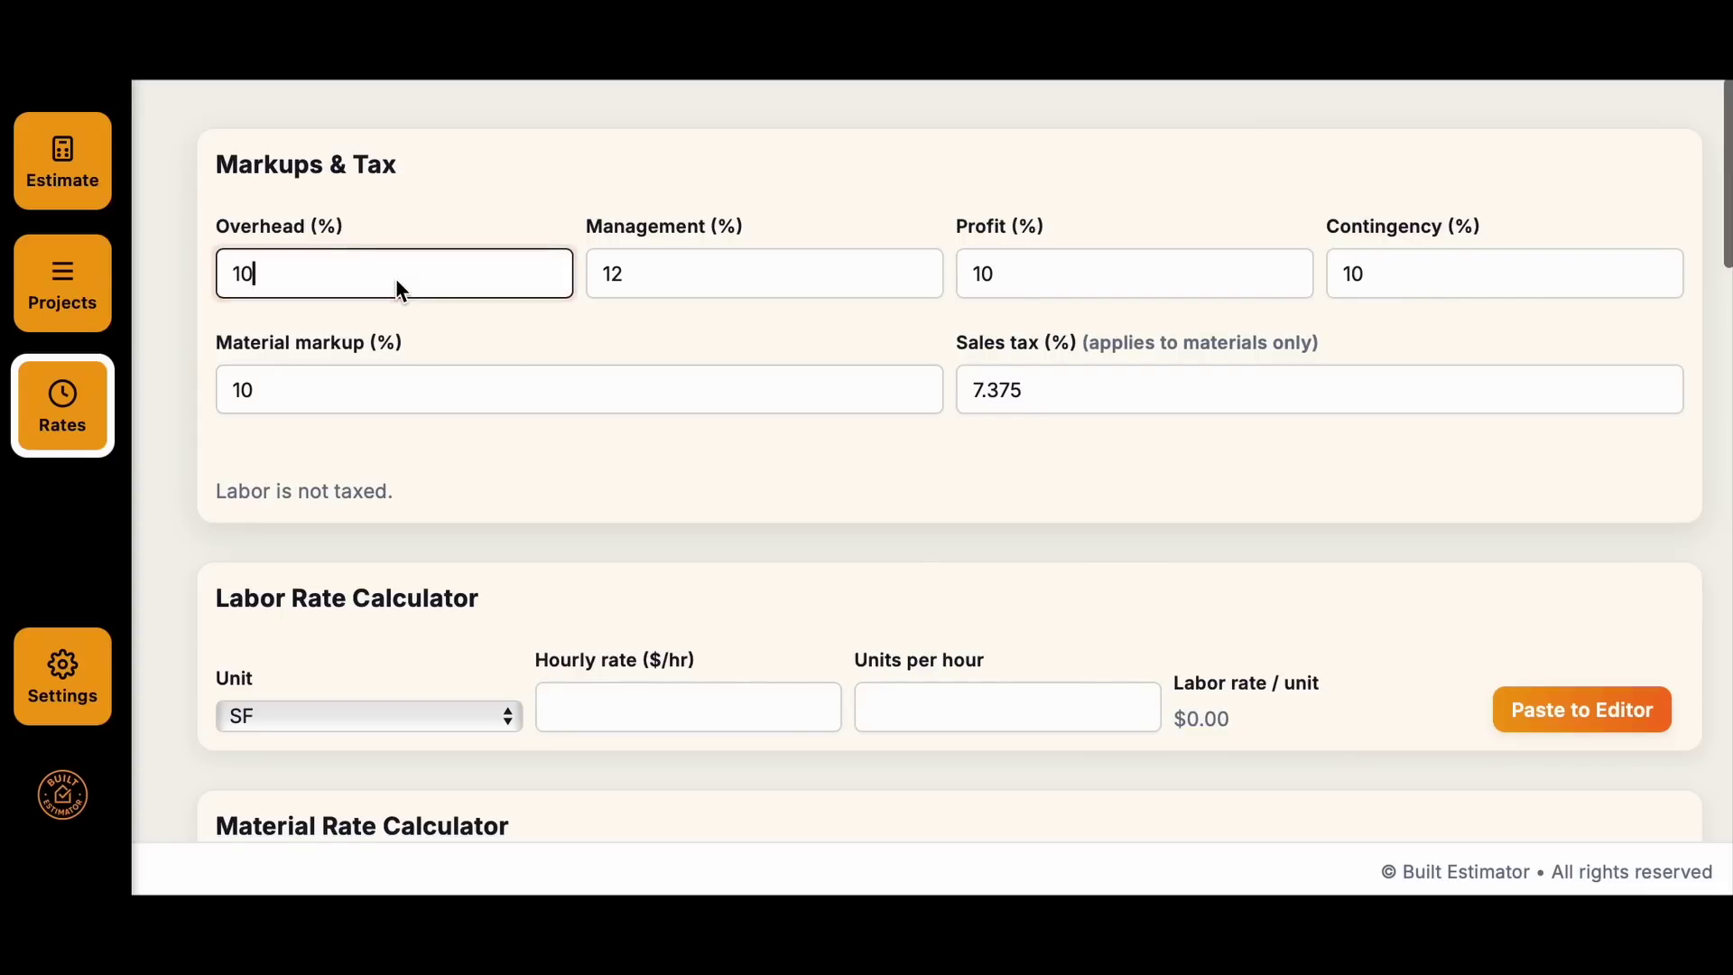
key(Tab)
key(Tab)
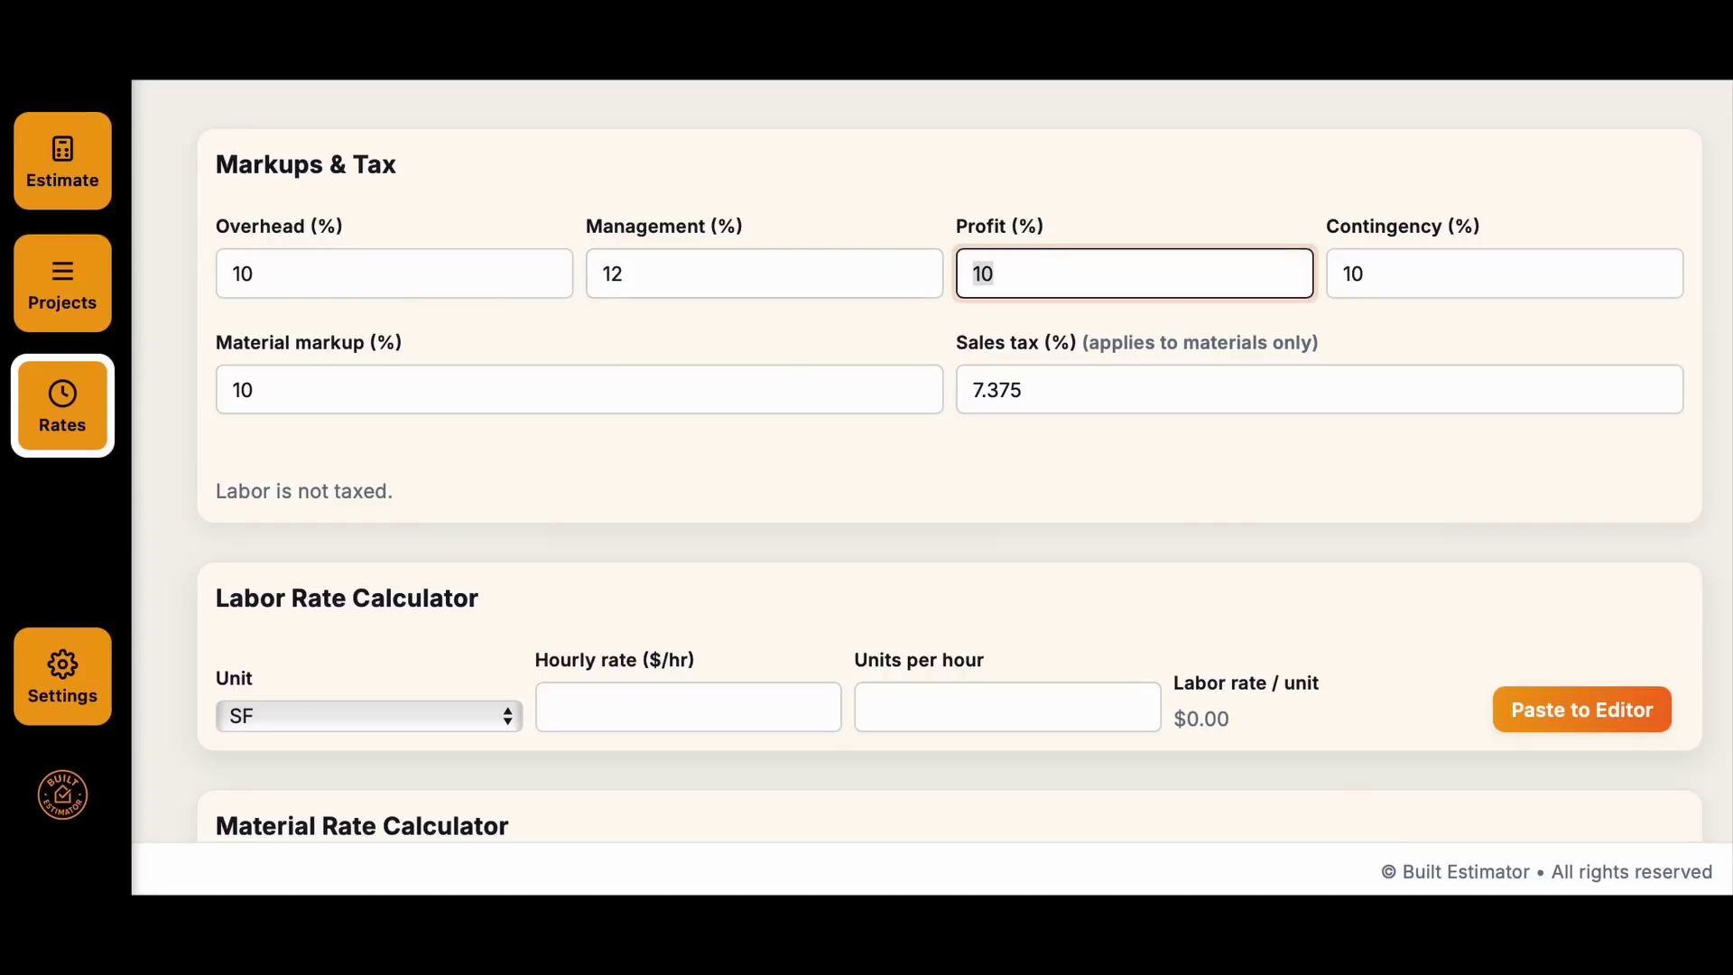
key(Tab)
key(Tab)
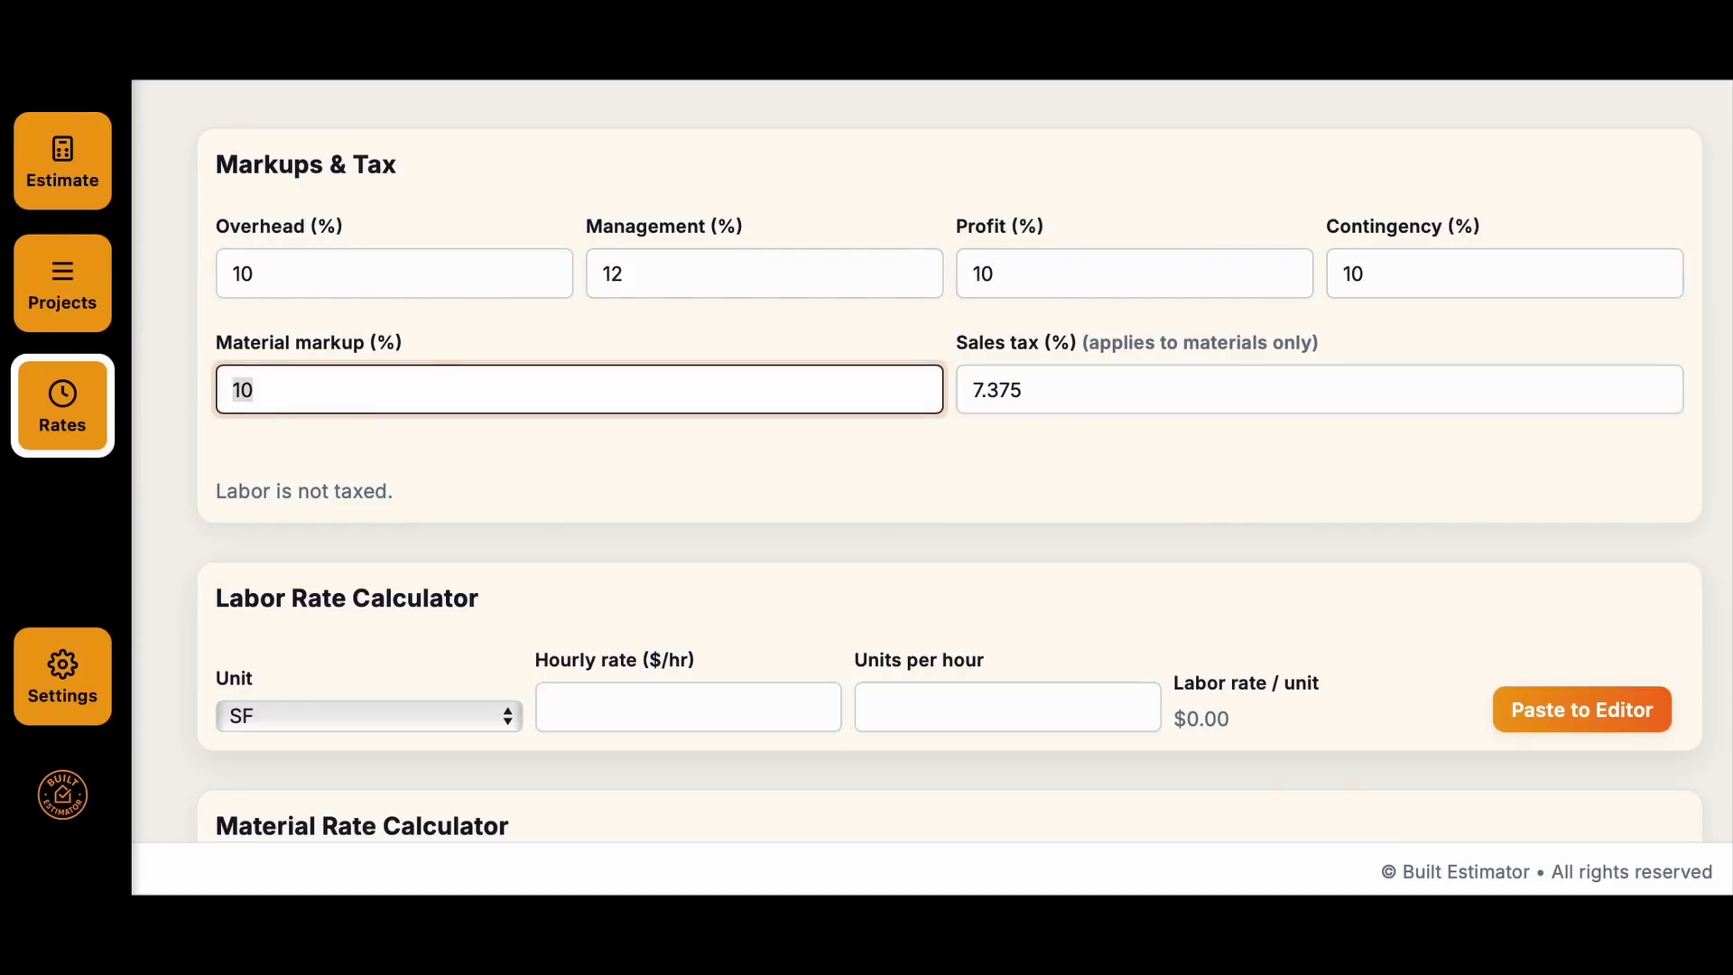
key(Tab)
scroll(948, 461, down, 3)
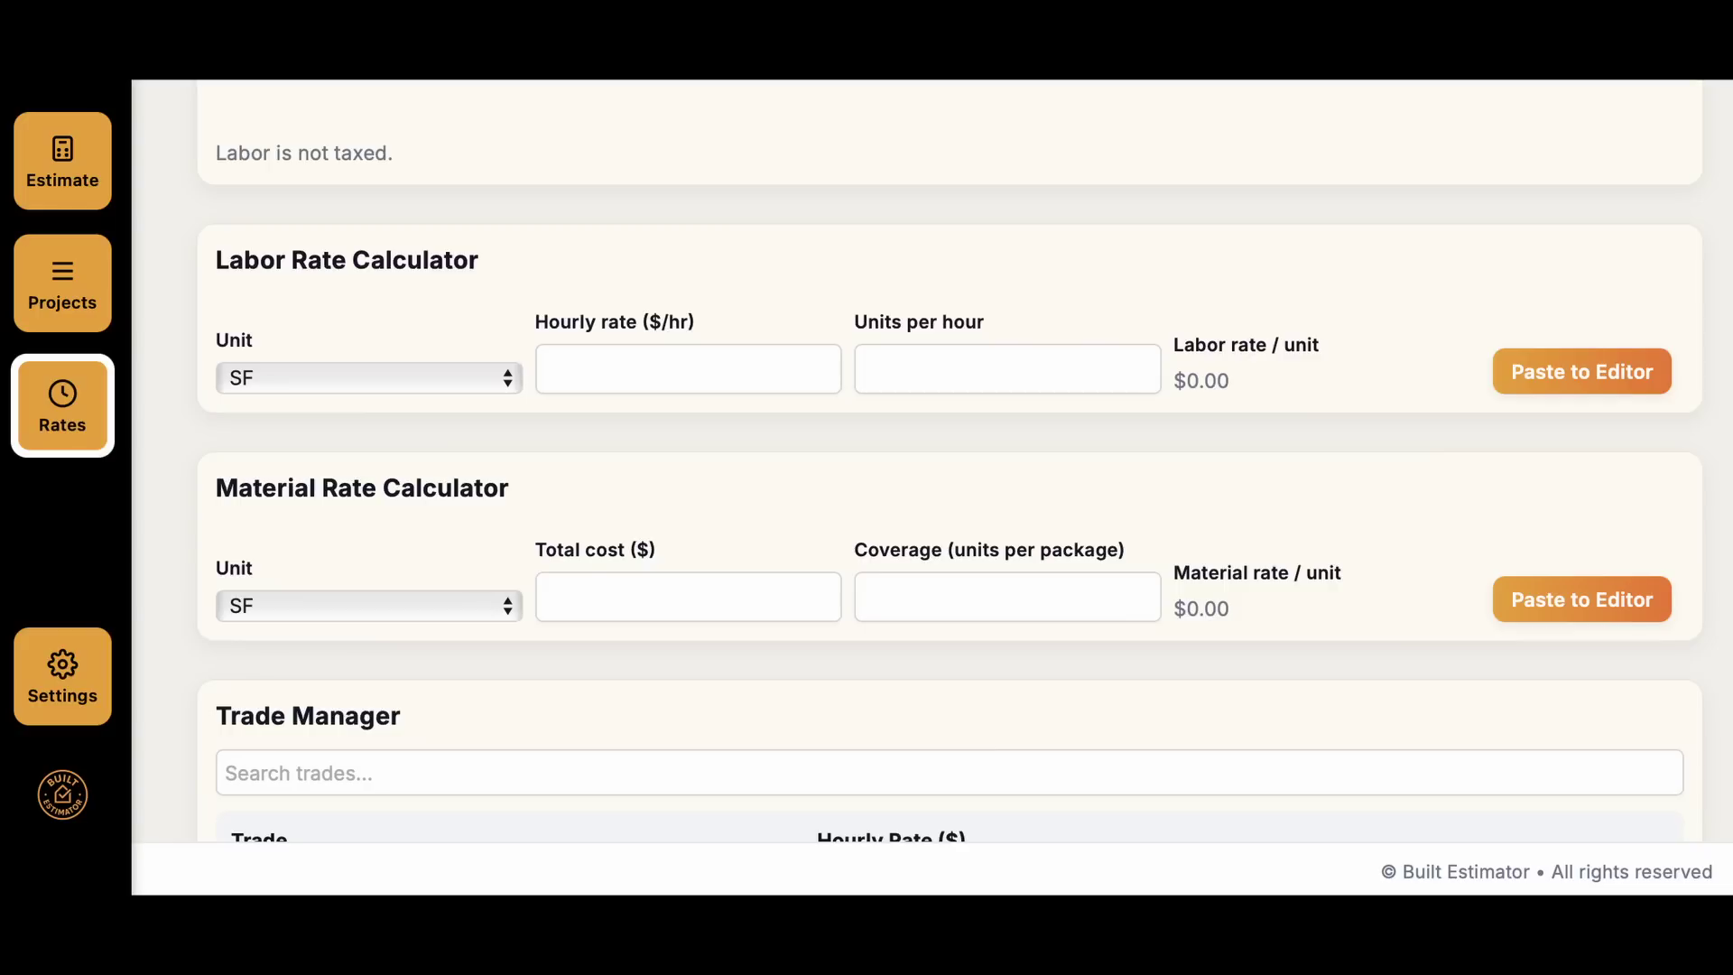
scroll(948, 460, down, 5)
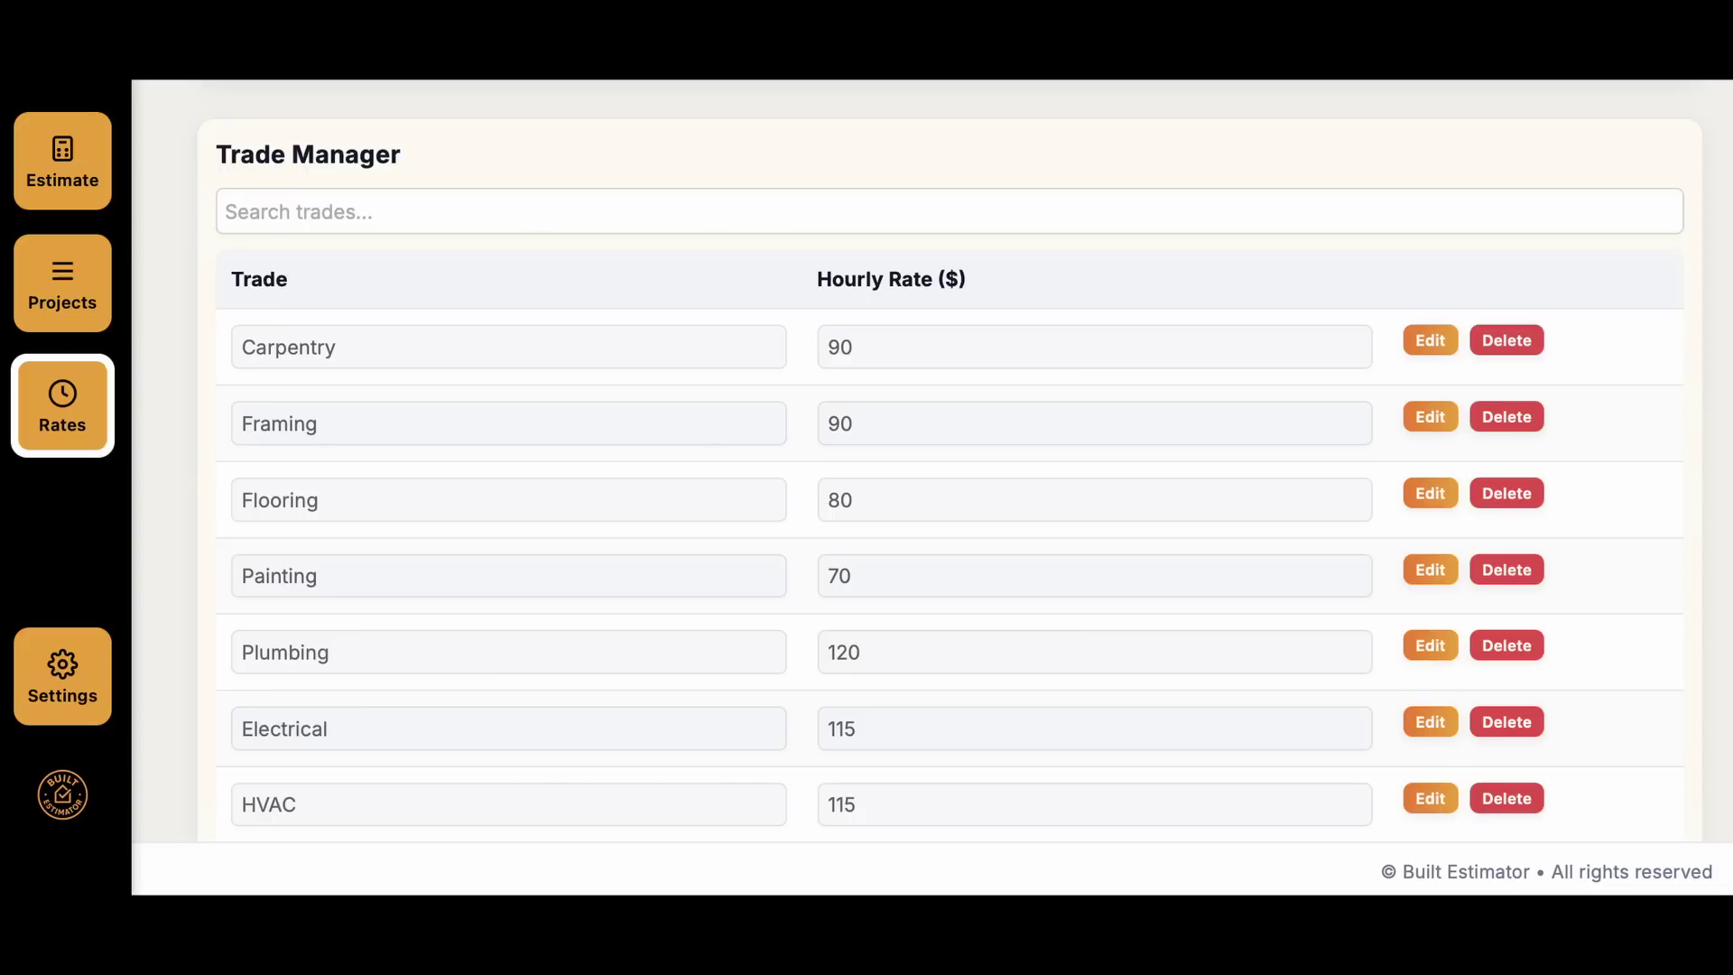
scroll(949, 461, down, 5)
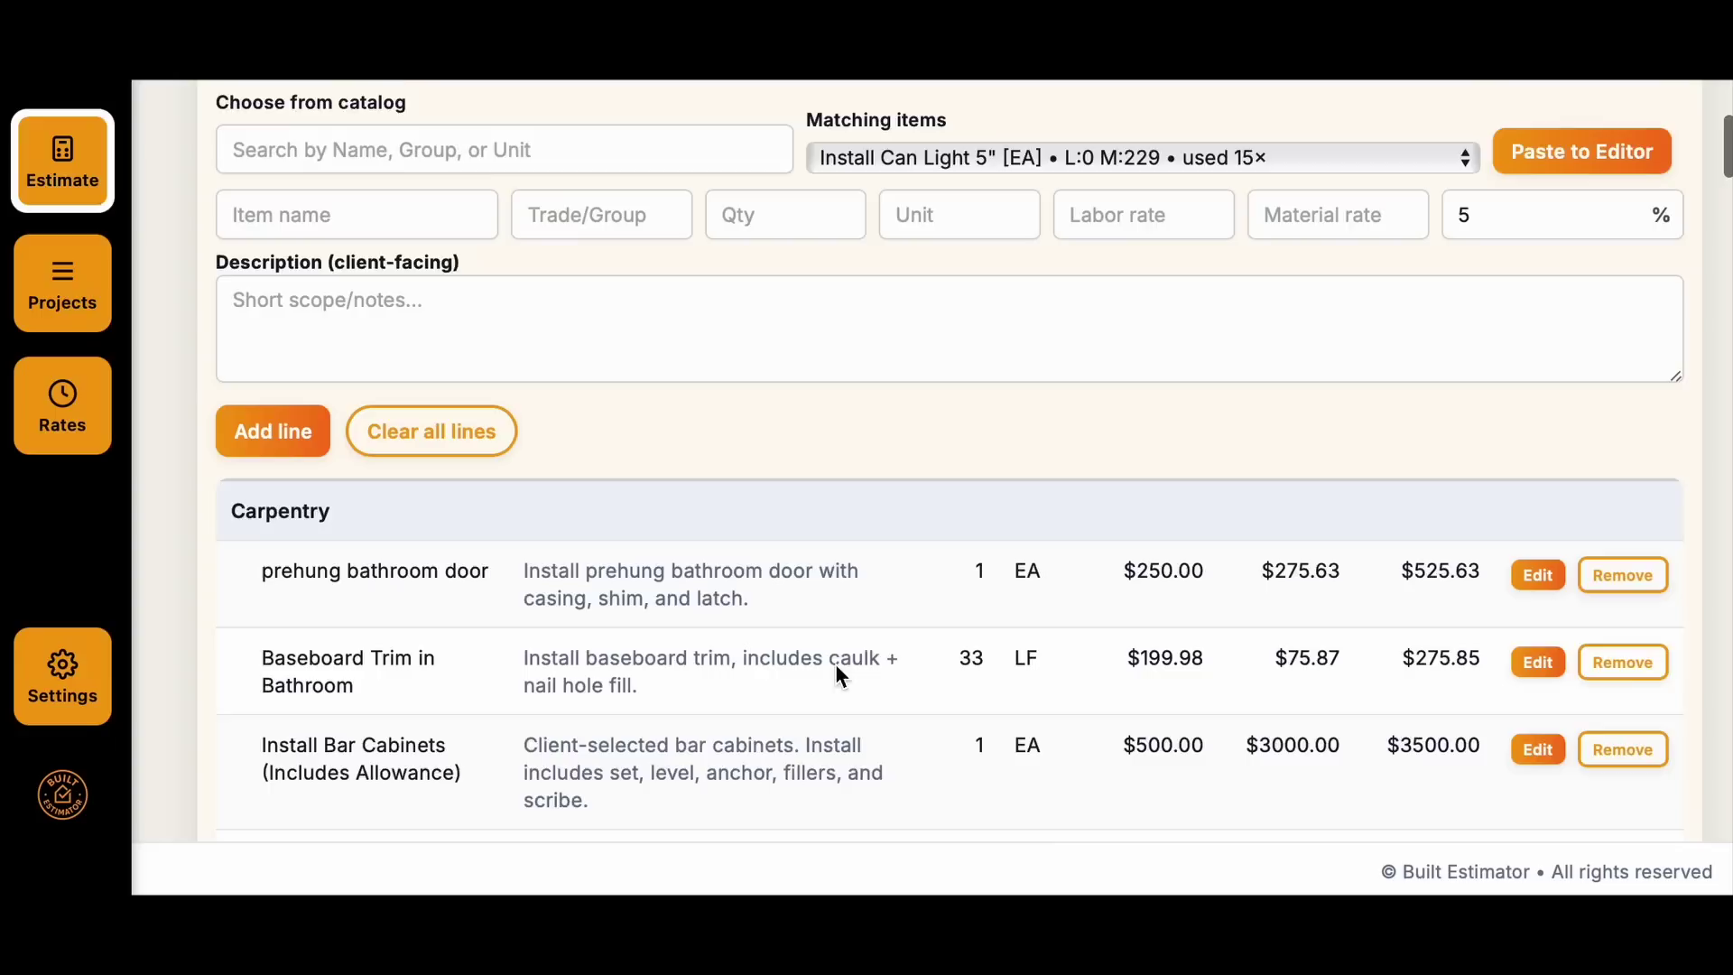
scroll(835, 663, down, 2)
scroll(832, 663, down, 2)
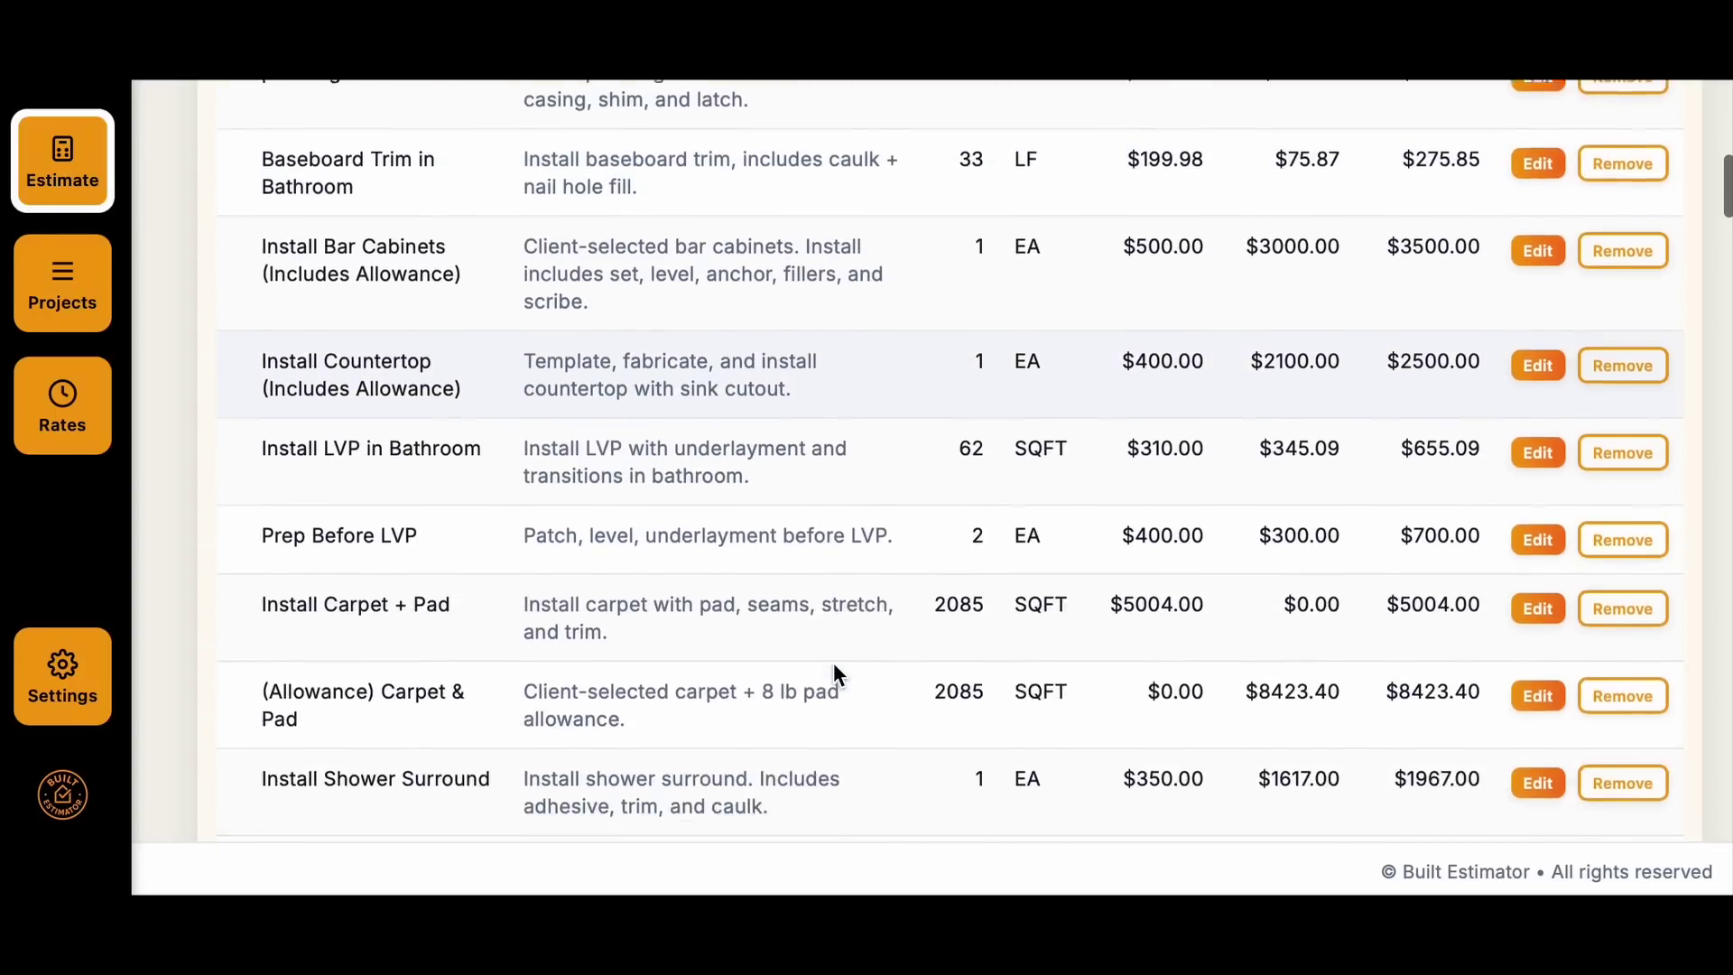
scroll(833, 662, down, 3)
scroll(833, 664, down, 3)
scroll(834, 663, down, 3)
scroll(833, 664, down, 3)
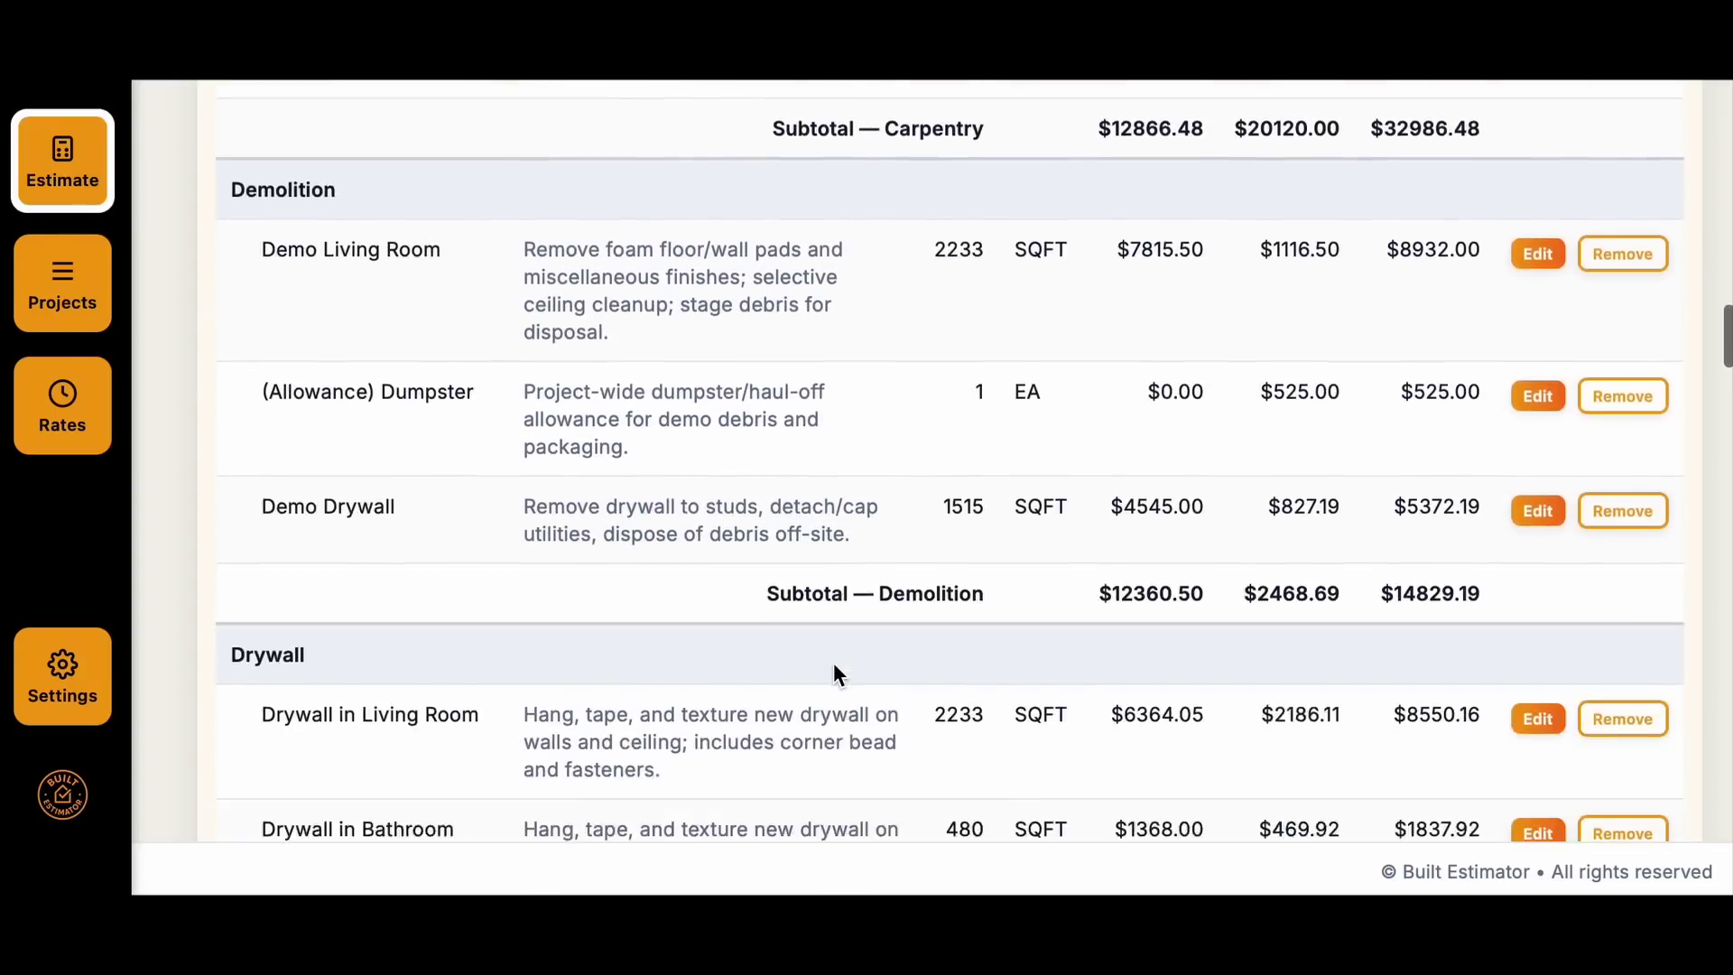
scroll(834, 664, down, 3)
scroll(833, 663, down, 3)
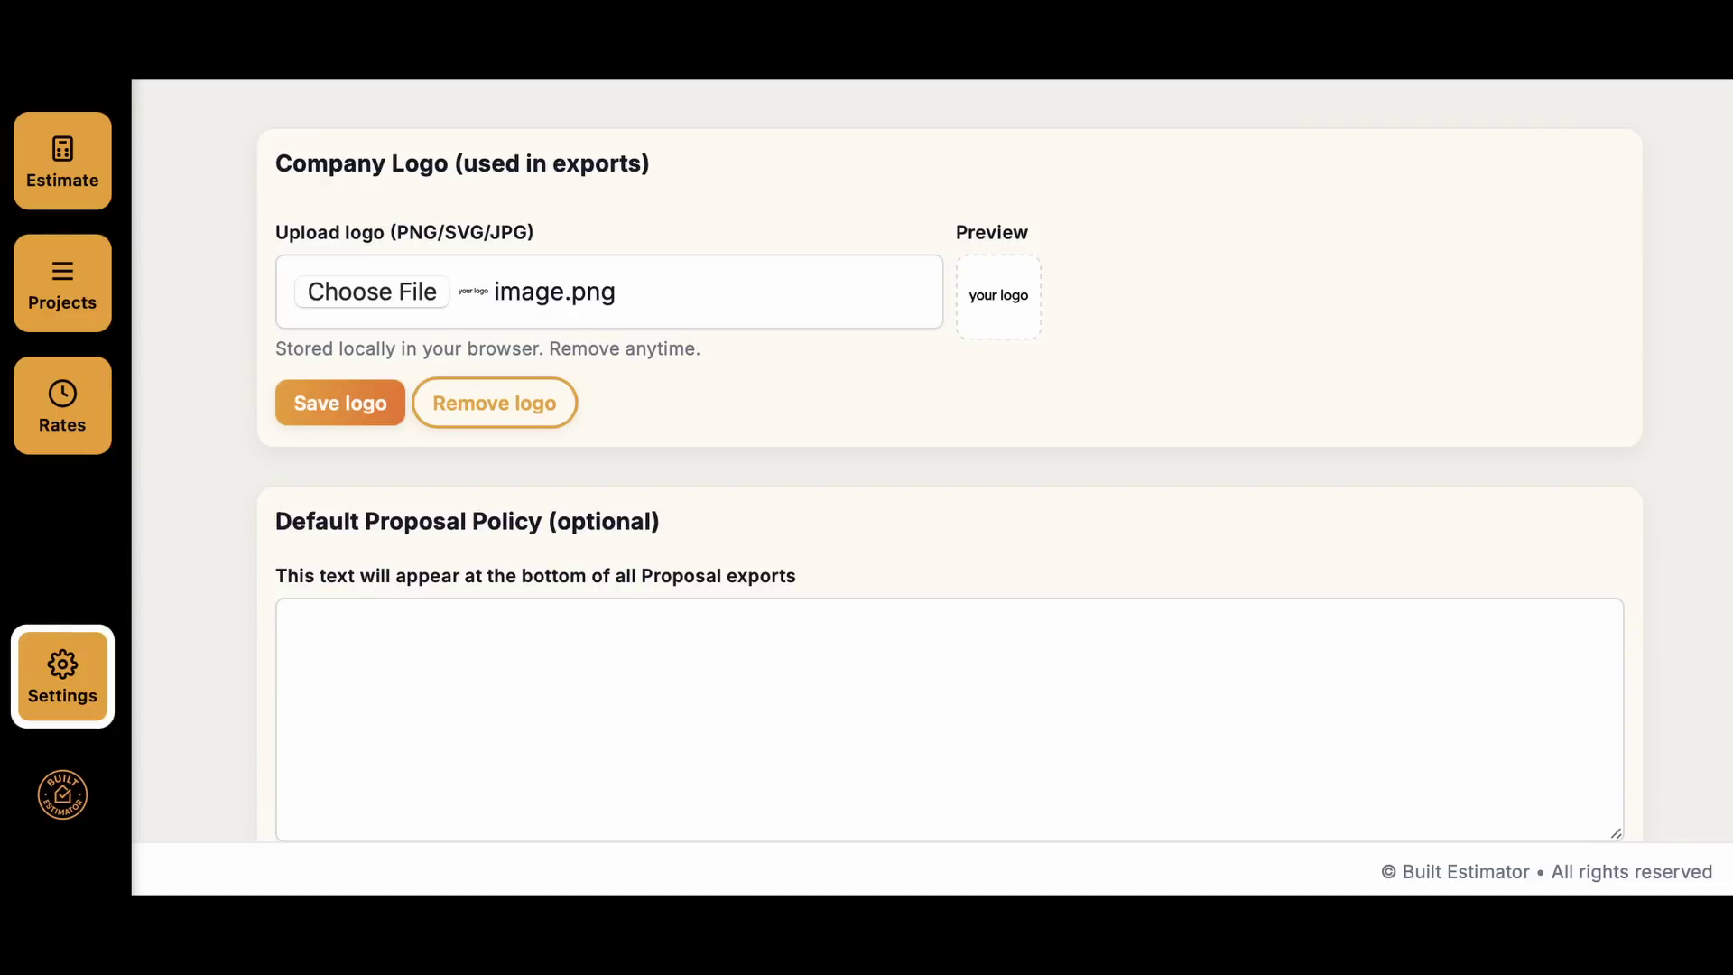
scroll(1728, 883, down, 3)
scroll(1728, 884, down, 3)
scroll(1728, 883, down, 3)
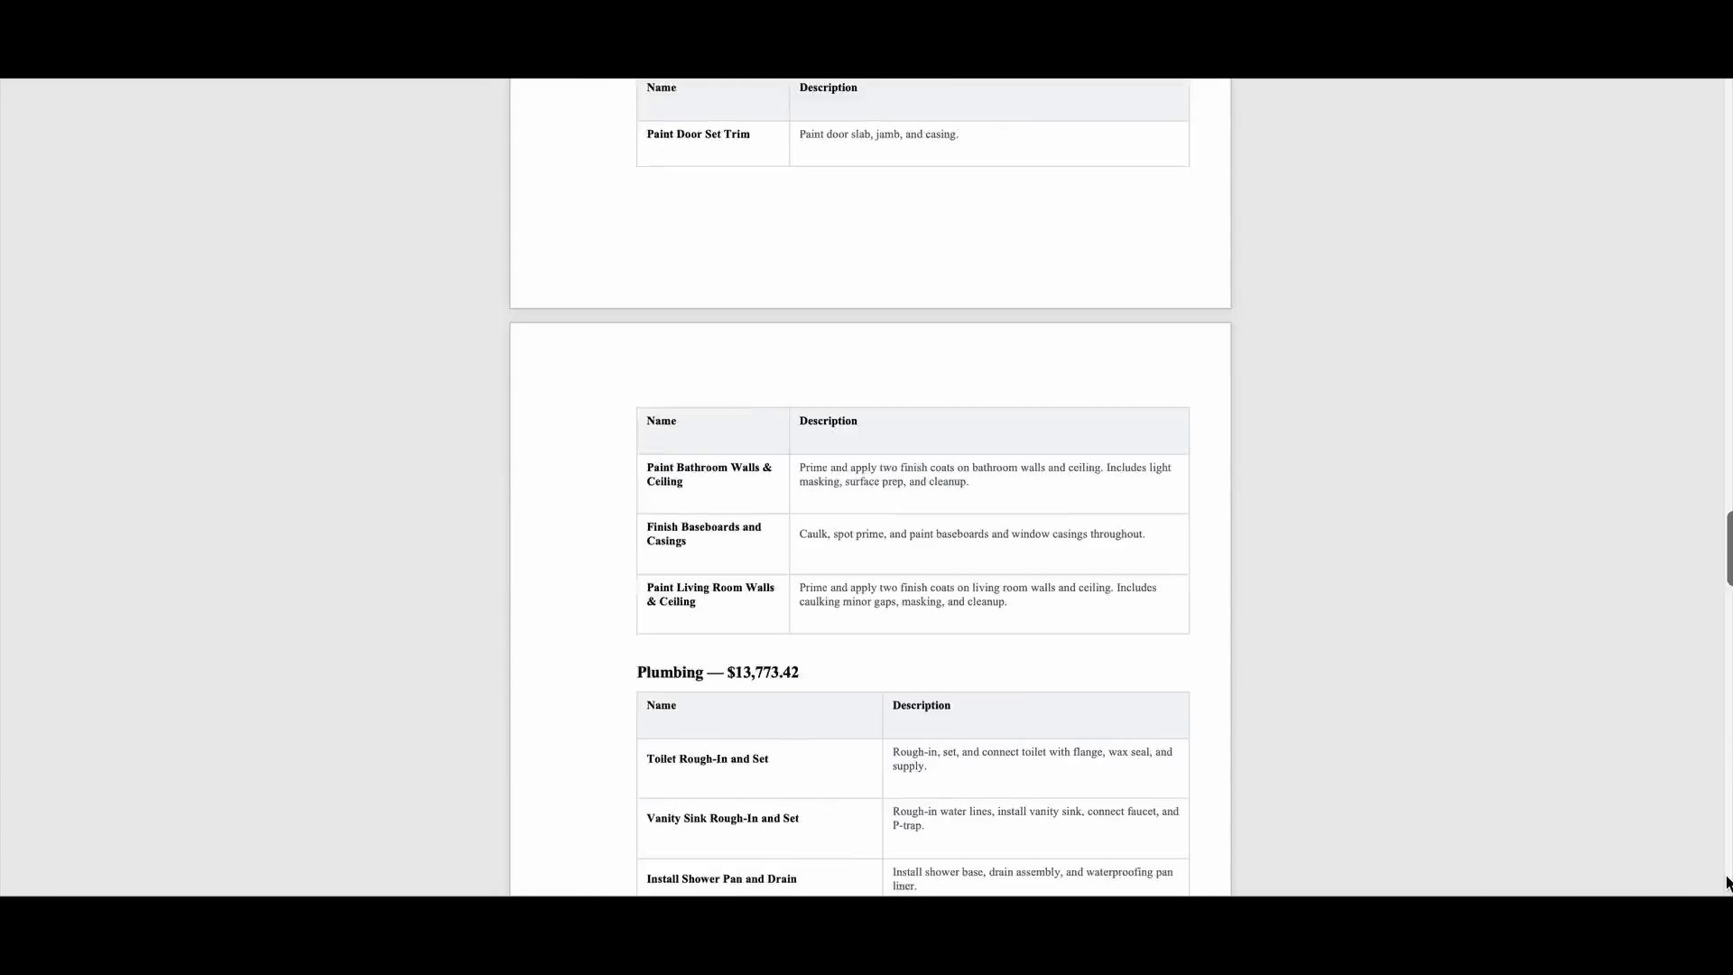
scroll(1728, 883, up, 10)
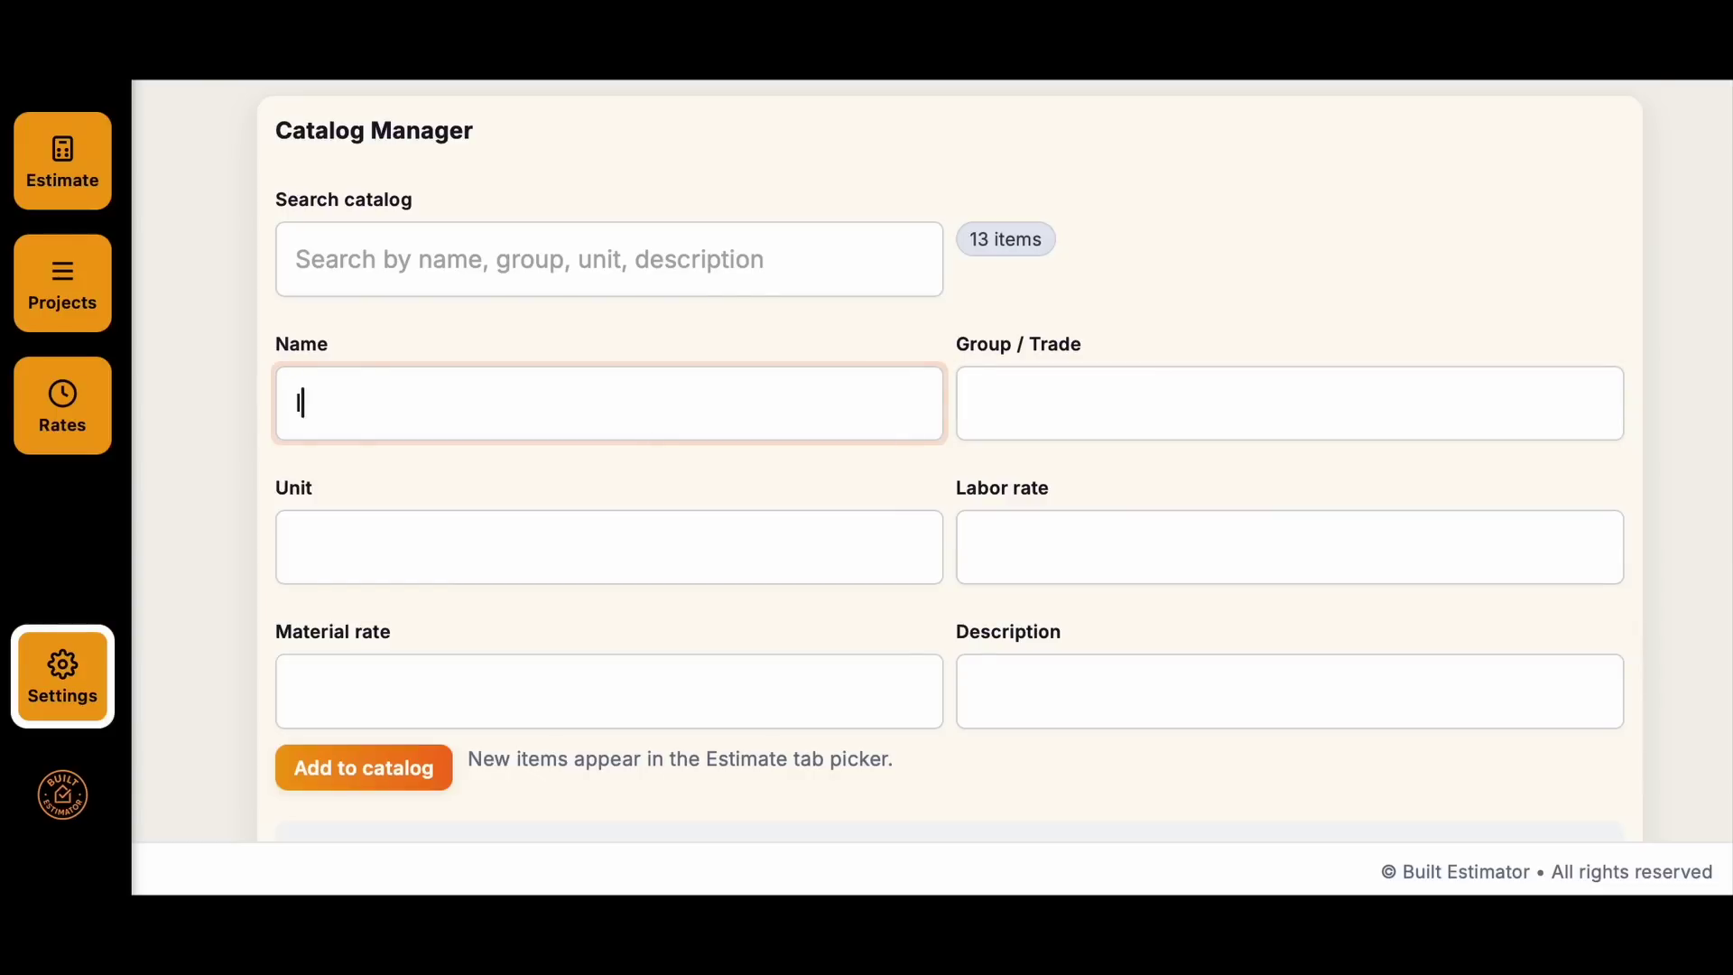
text(nstall Can )
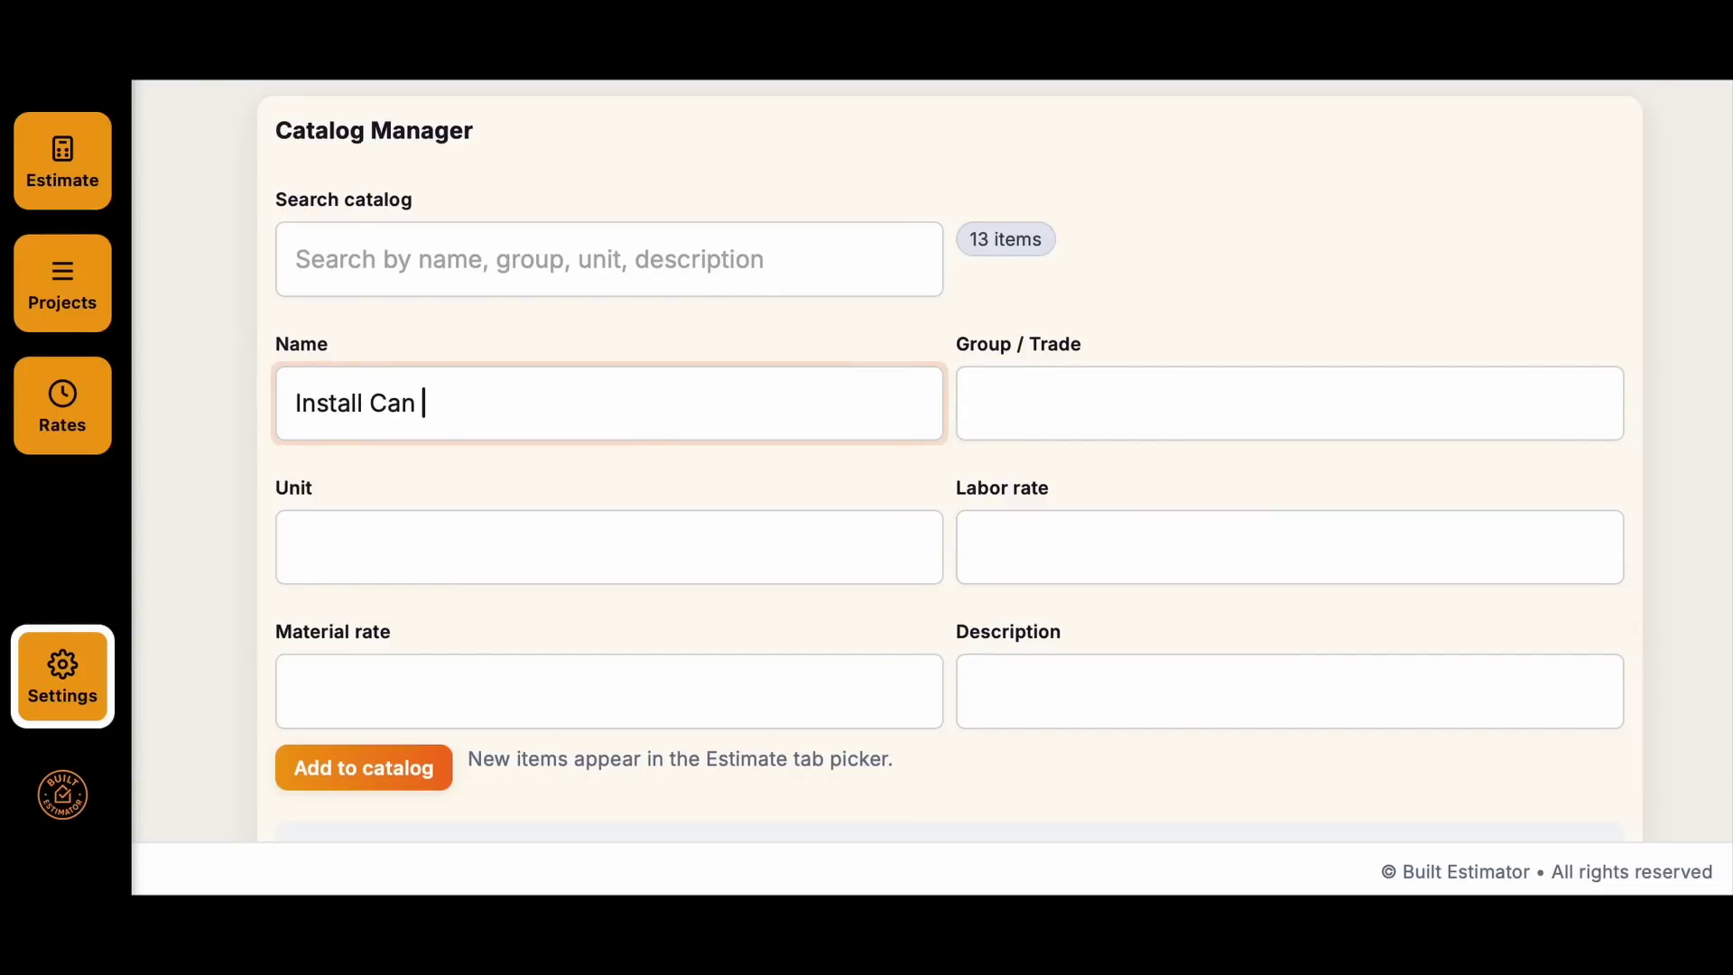
text(Light)
Step: Add Install Can Light to the catalog: Electrician, unit EA, labor 0, material 229
key(Tab)
text(Ele)
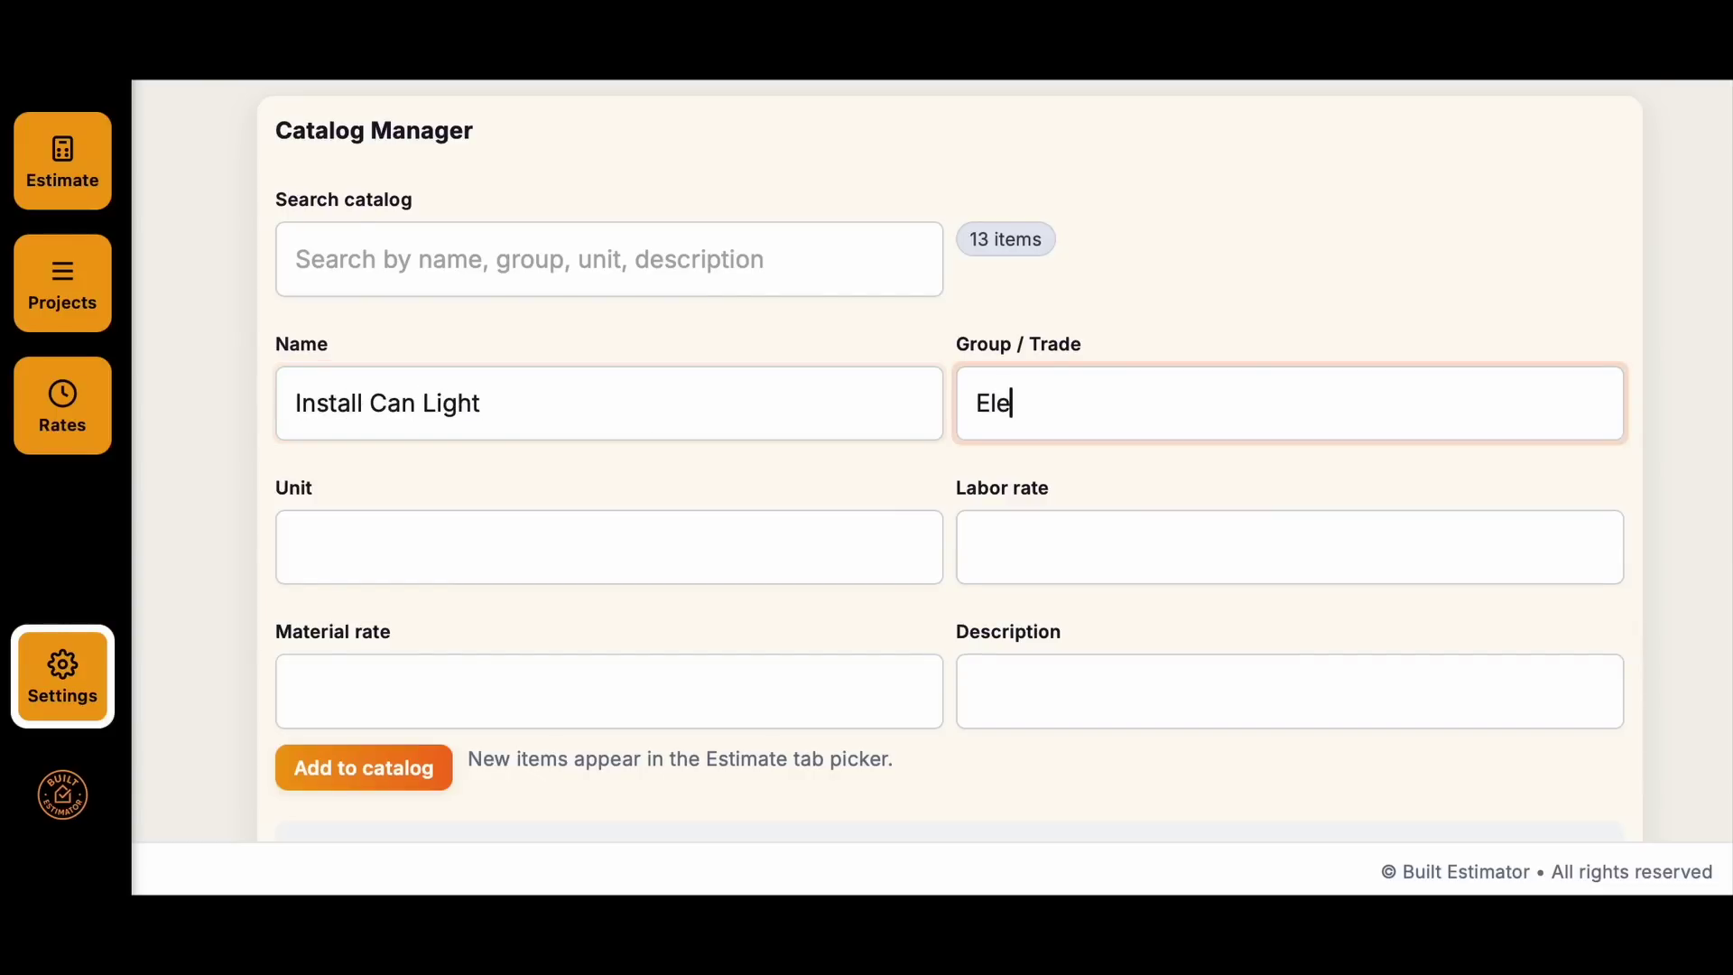
text(ctrician)
key(Tab)
text(E)
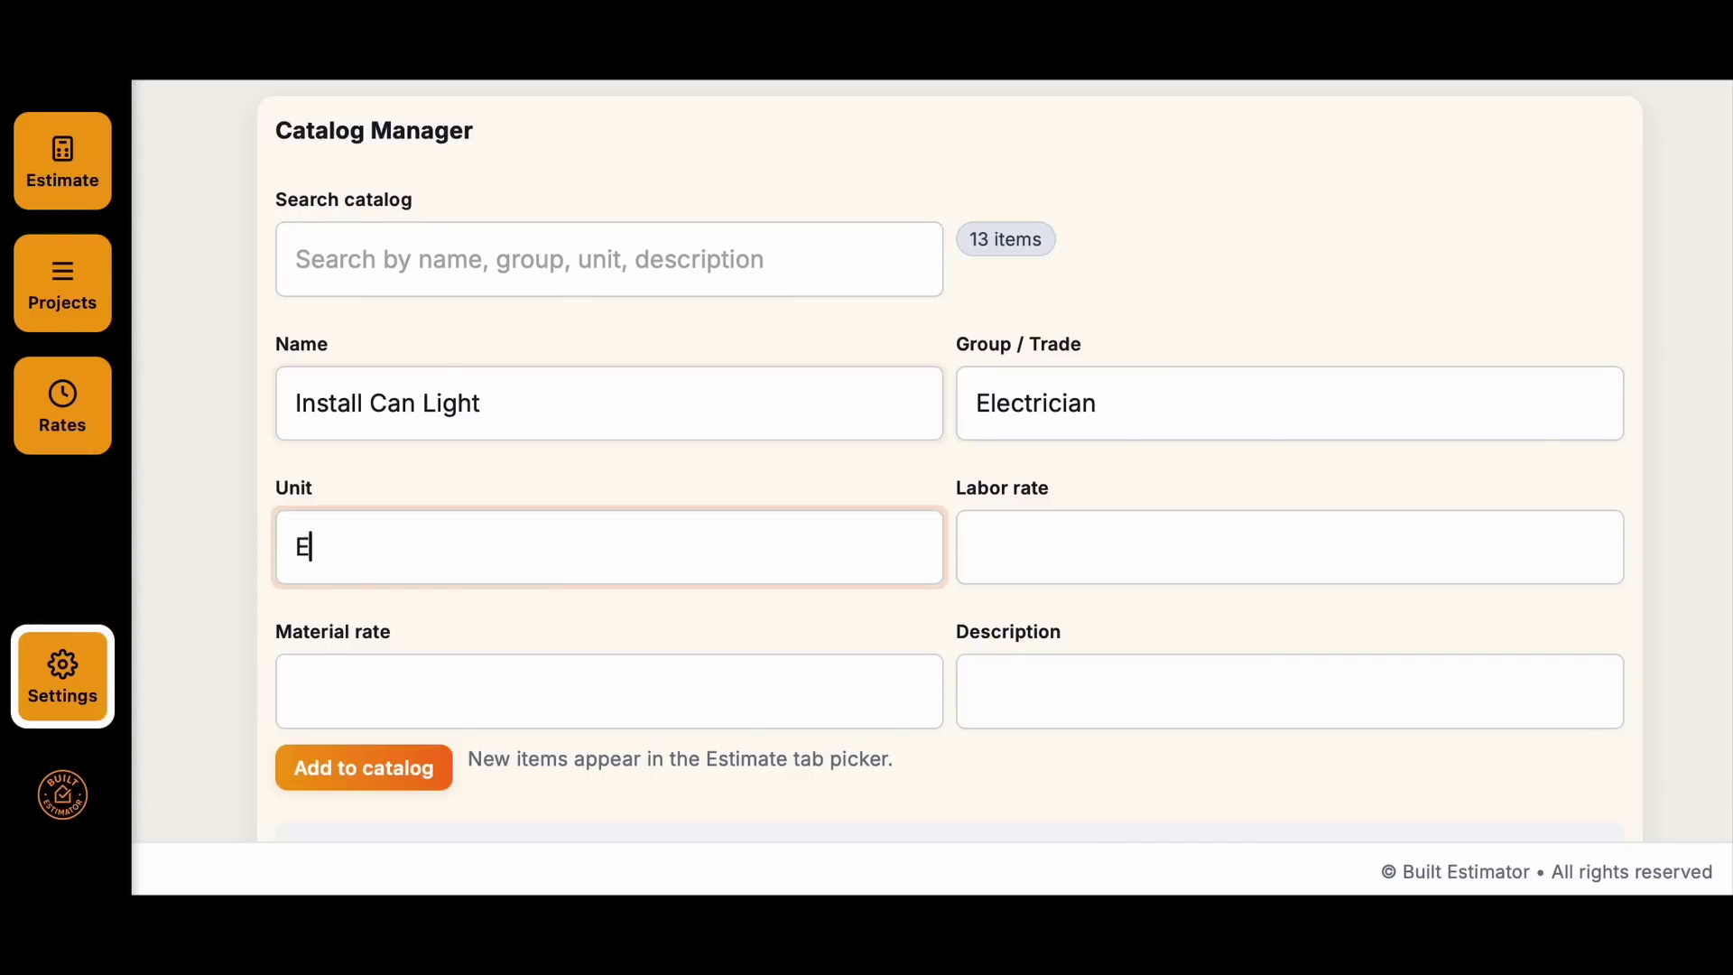
text(A)
key(Tab)
text(0)
key(Tab)
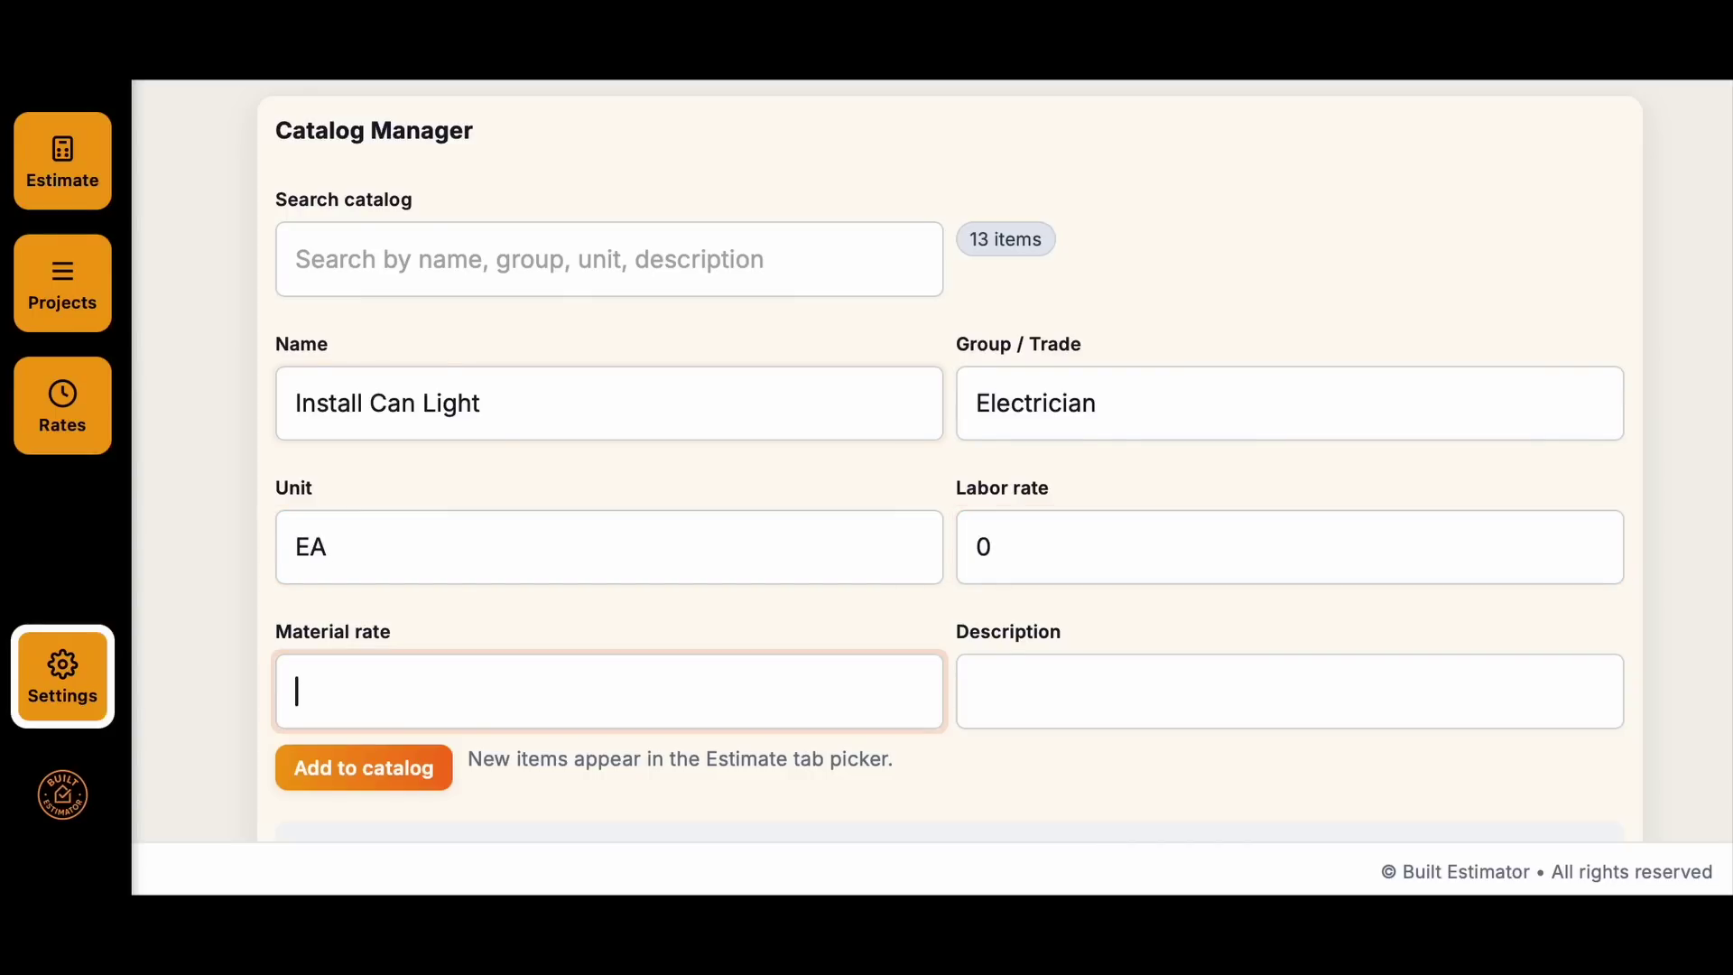
text(229)
key(Return)
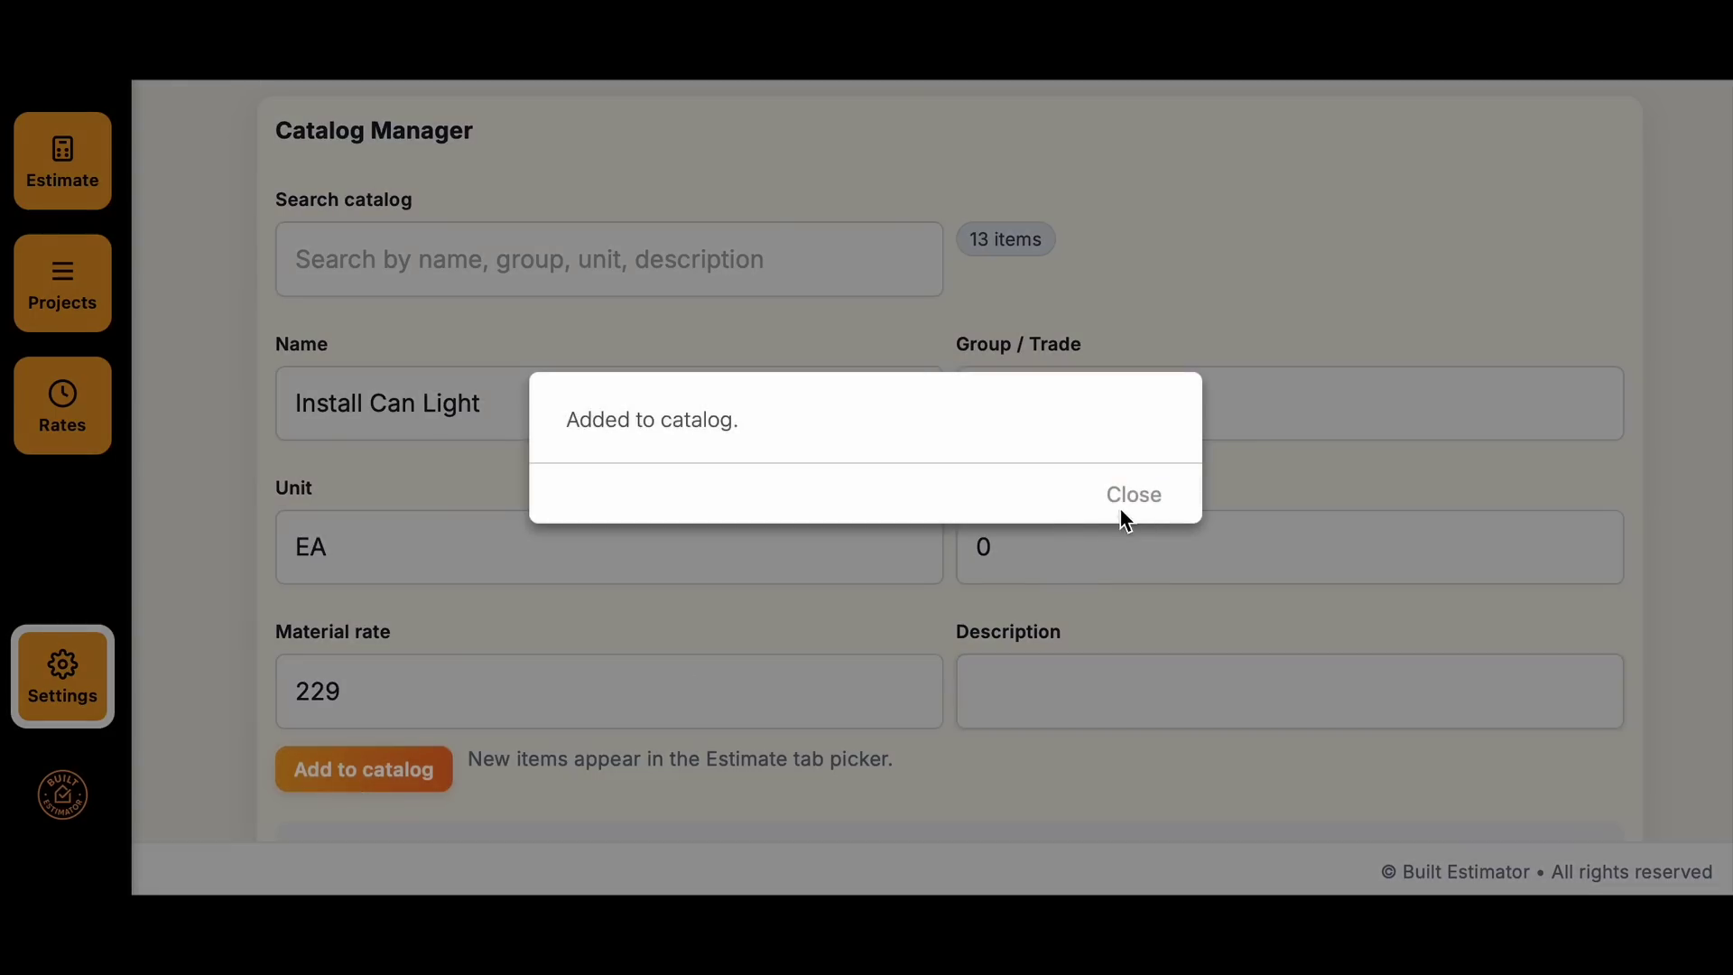
Step: Dismiss the catalog confirmation and add lines for 15 can lights and receptacles
click(1122, 519)
click(1579, 253)
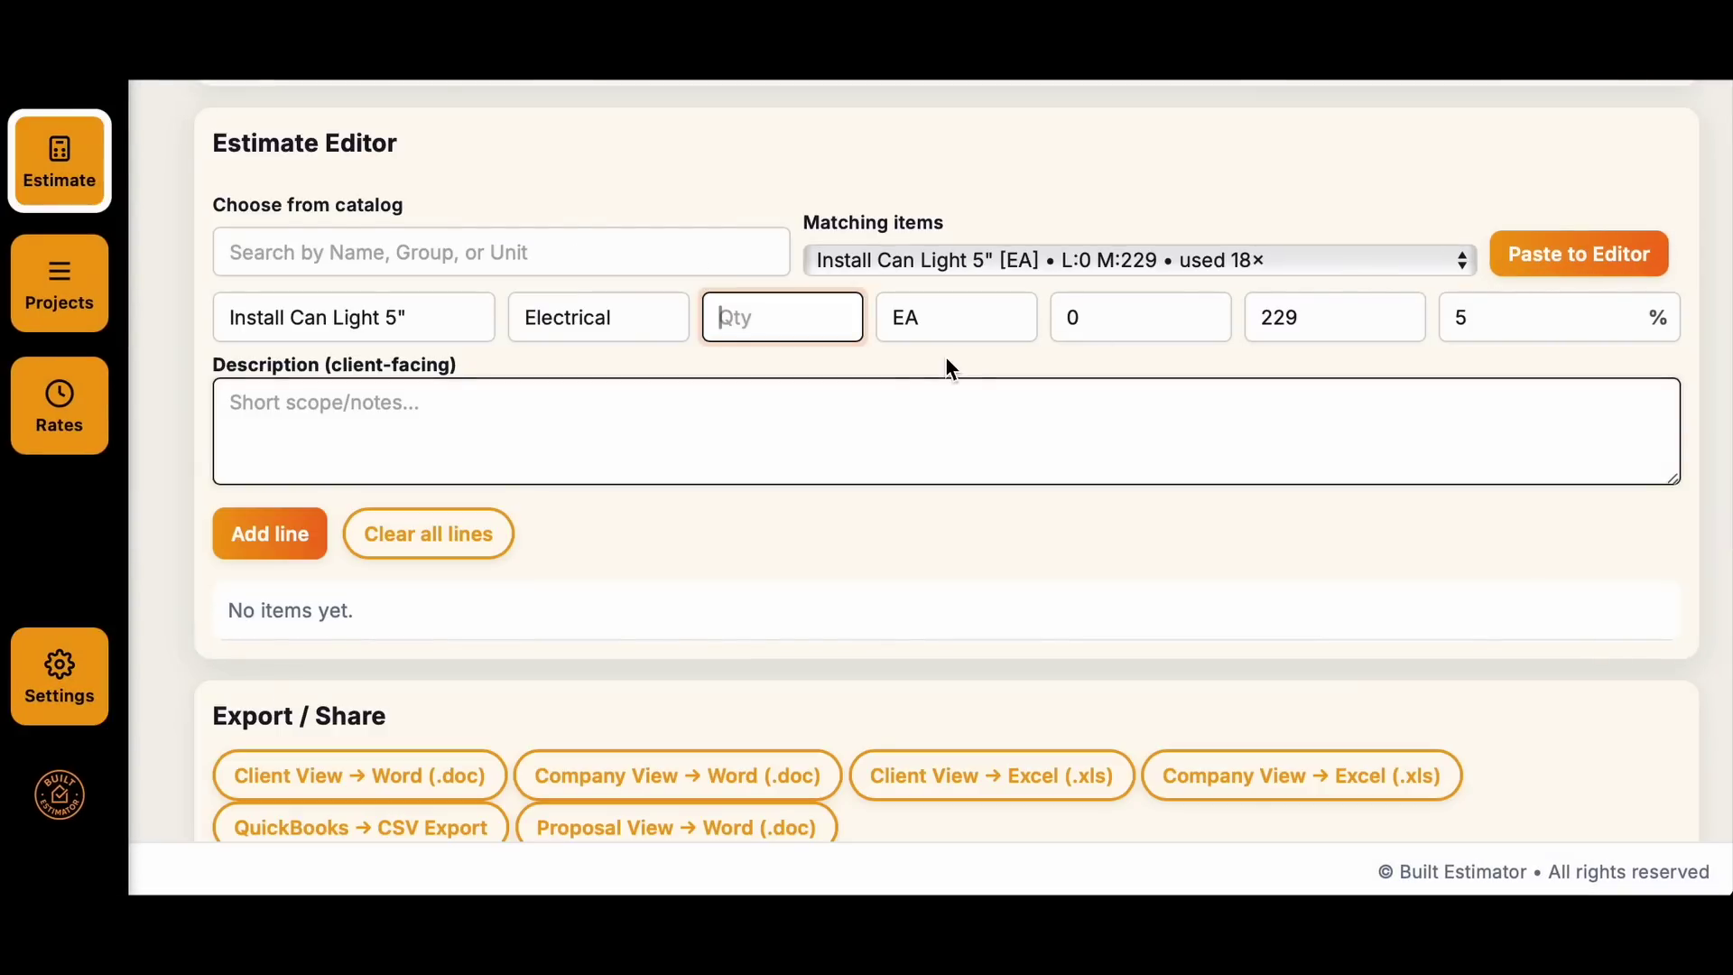
text(15)
click(285, 538)
click(1115, 261)
click(1115, 291)
text(12)
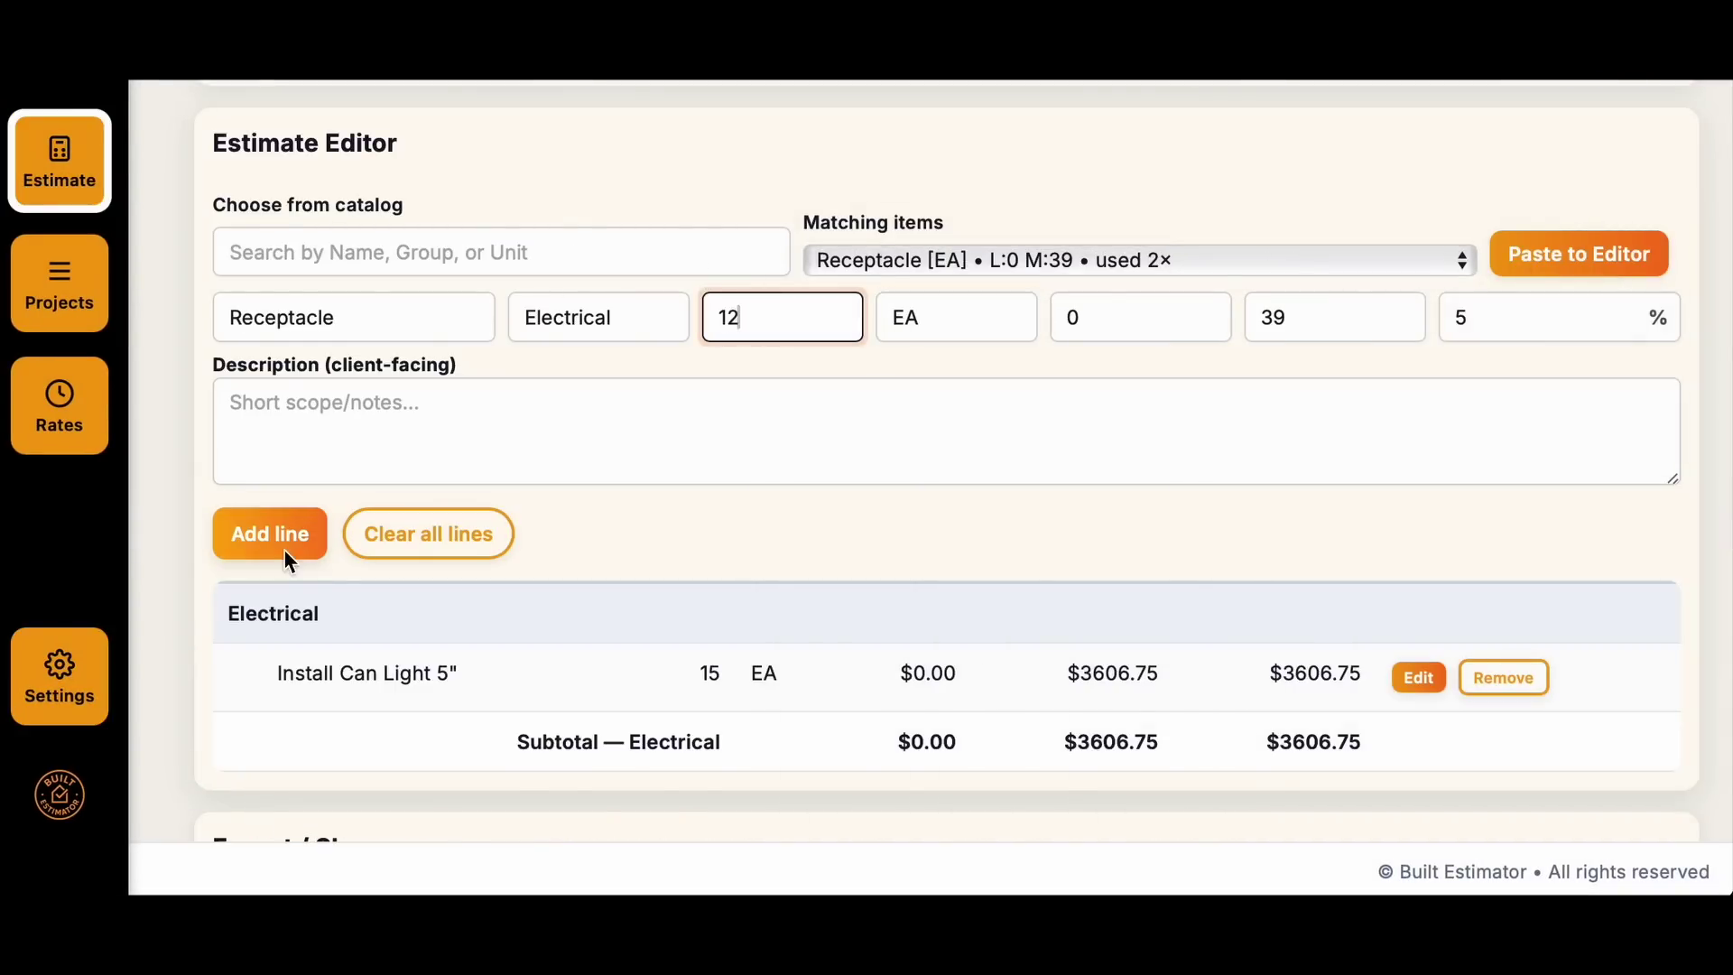
click(284, 538)
Step: Add the Install Shower Can Light 5in line to the estimate
click(1115, 260)
click(1150, 406)
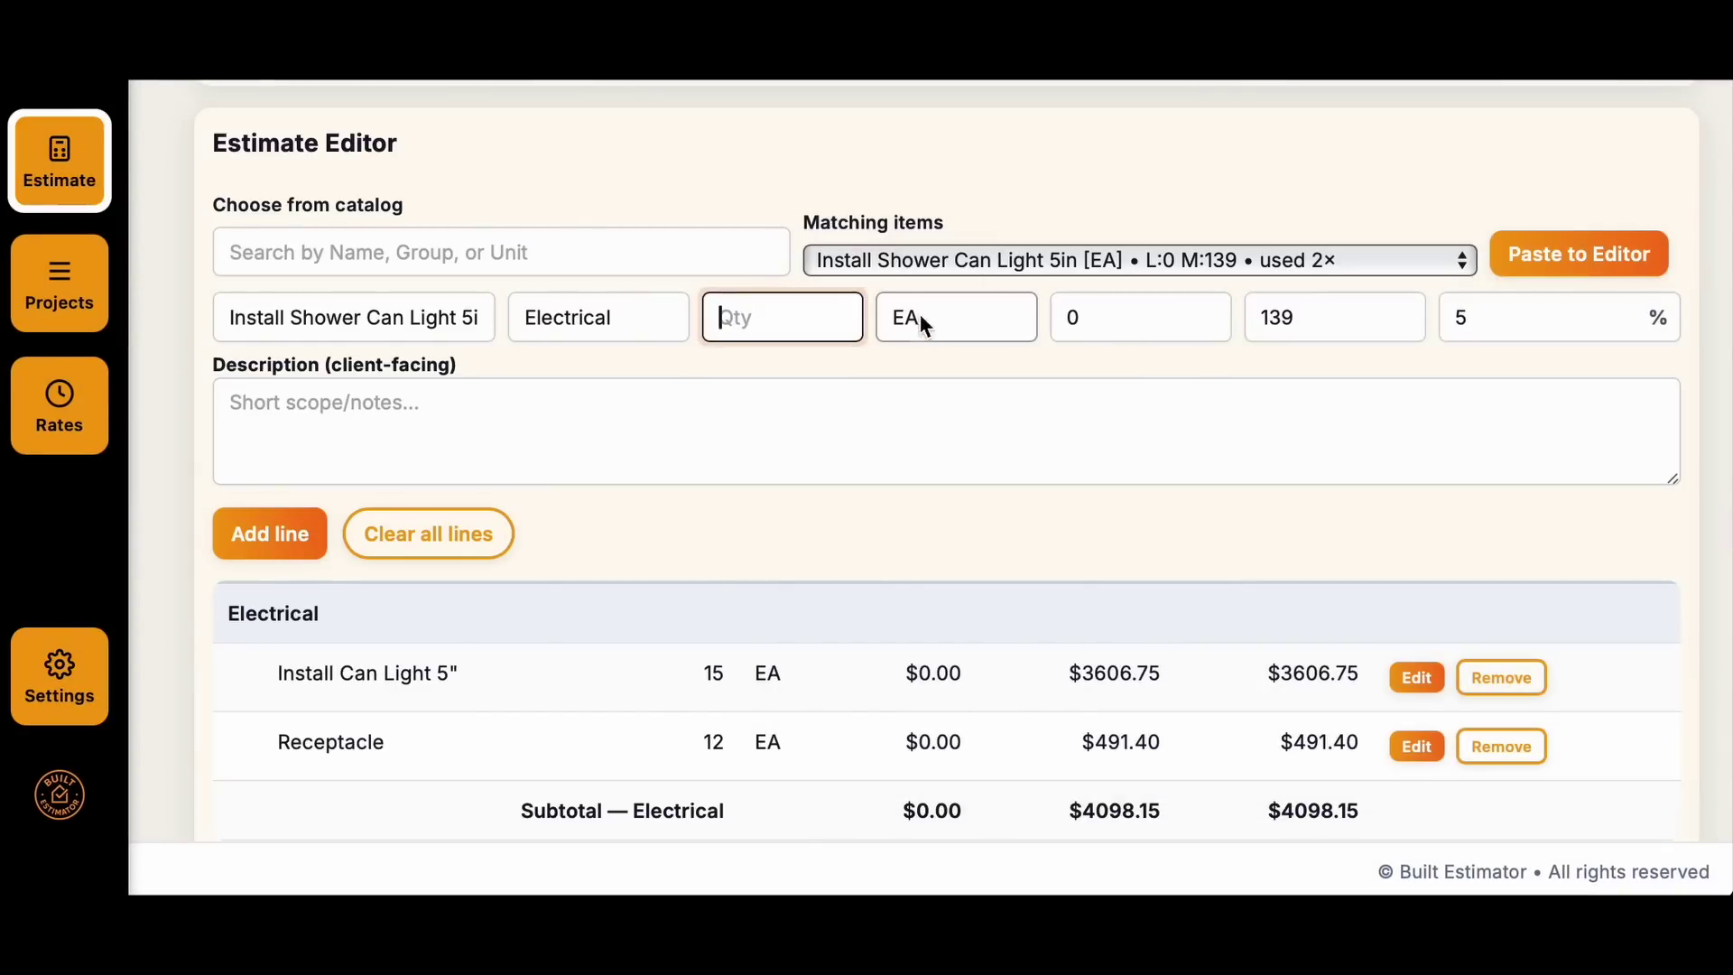
text(2)
key(Return)
click(1002, 258)
Step: Add Bathroom Fan and Smoke Detector Combo (quantity 4) lines
click(1002, 227)
click(1579, 254)
text(2)
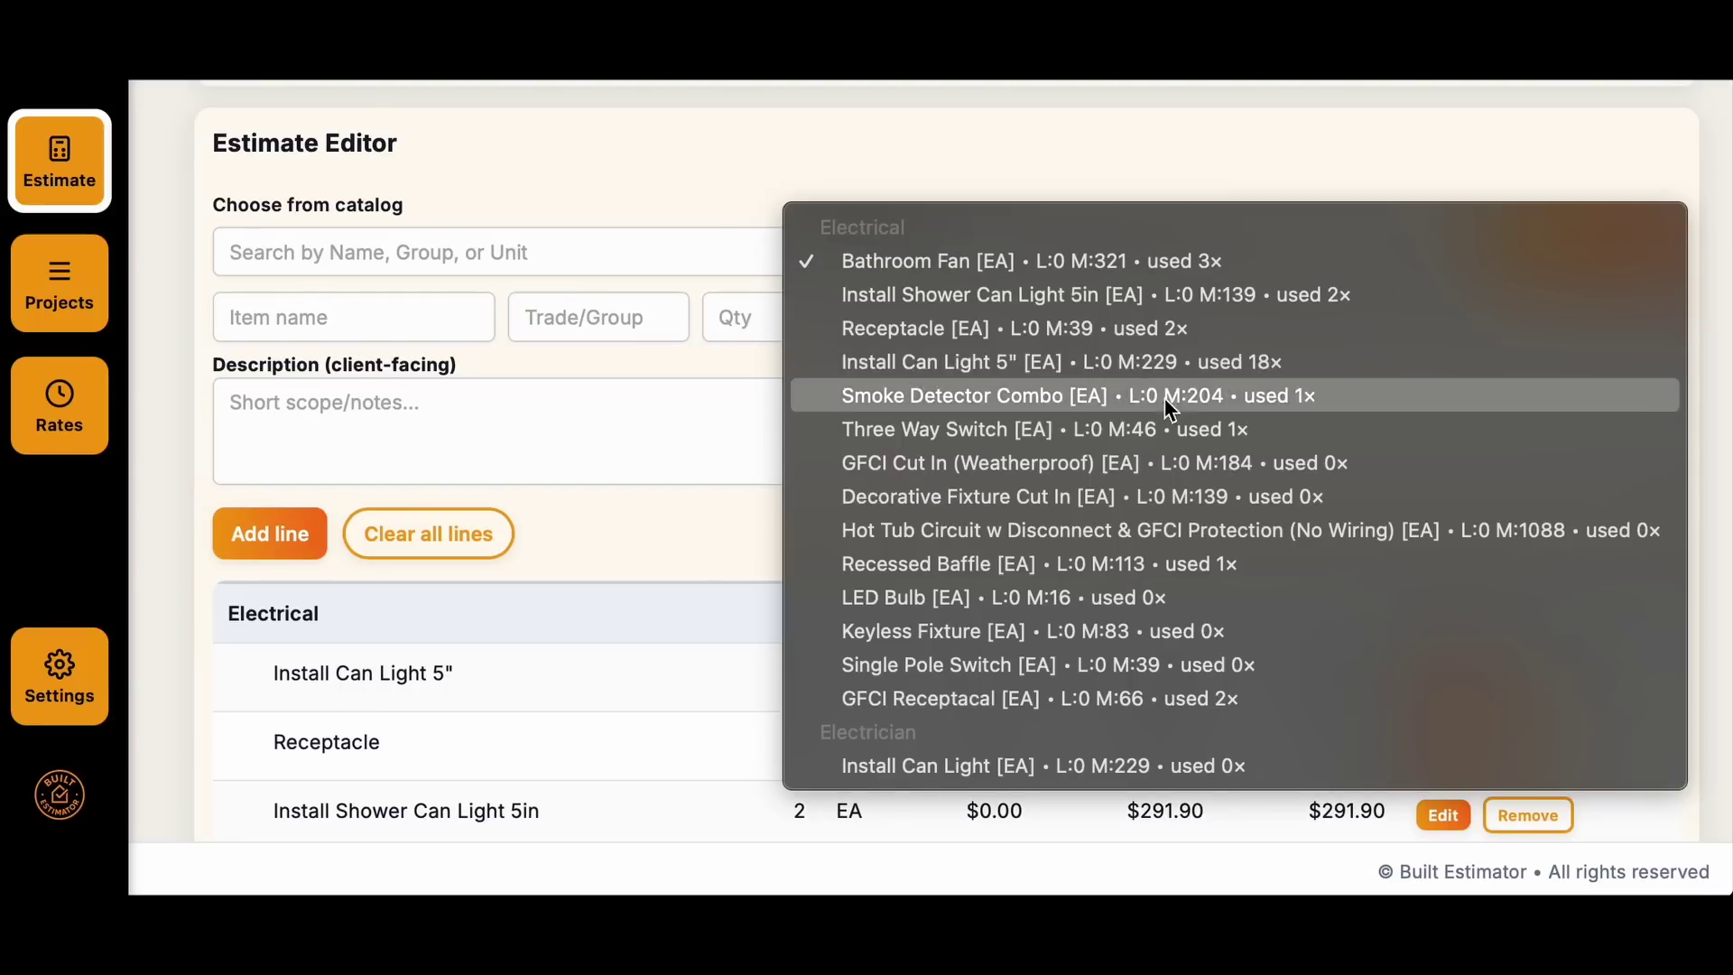
click(1168, 397)
text(4)
key(Return)
Step: Add the LED Bulb line and pick GFCI Cut In (Weatherproof) from the catalog
click(1003, 258)
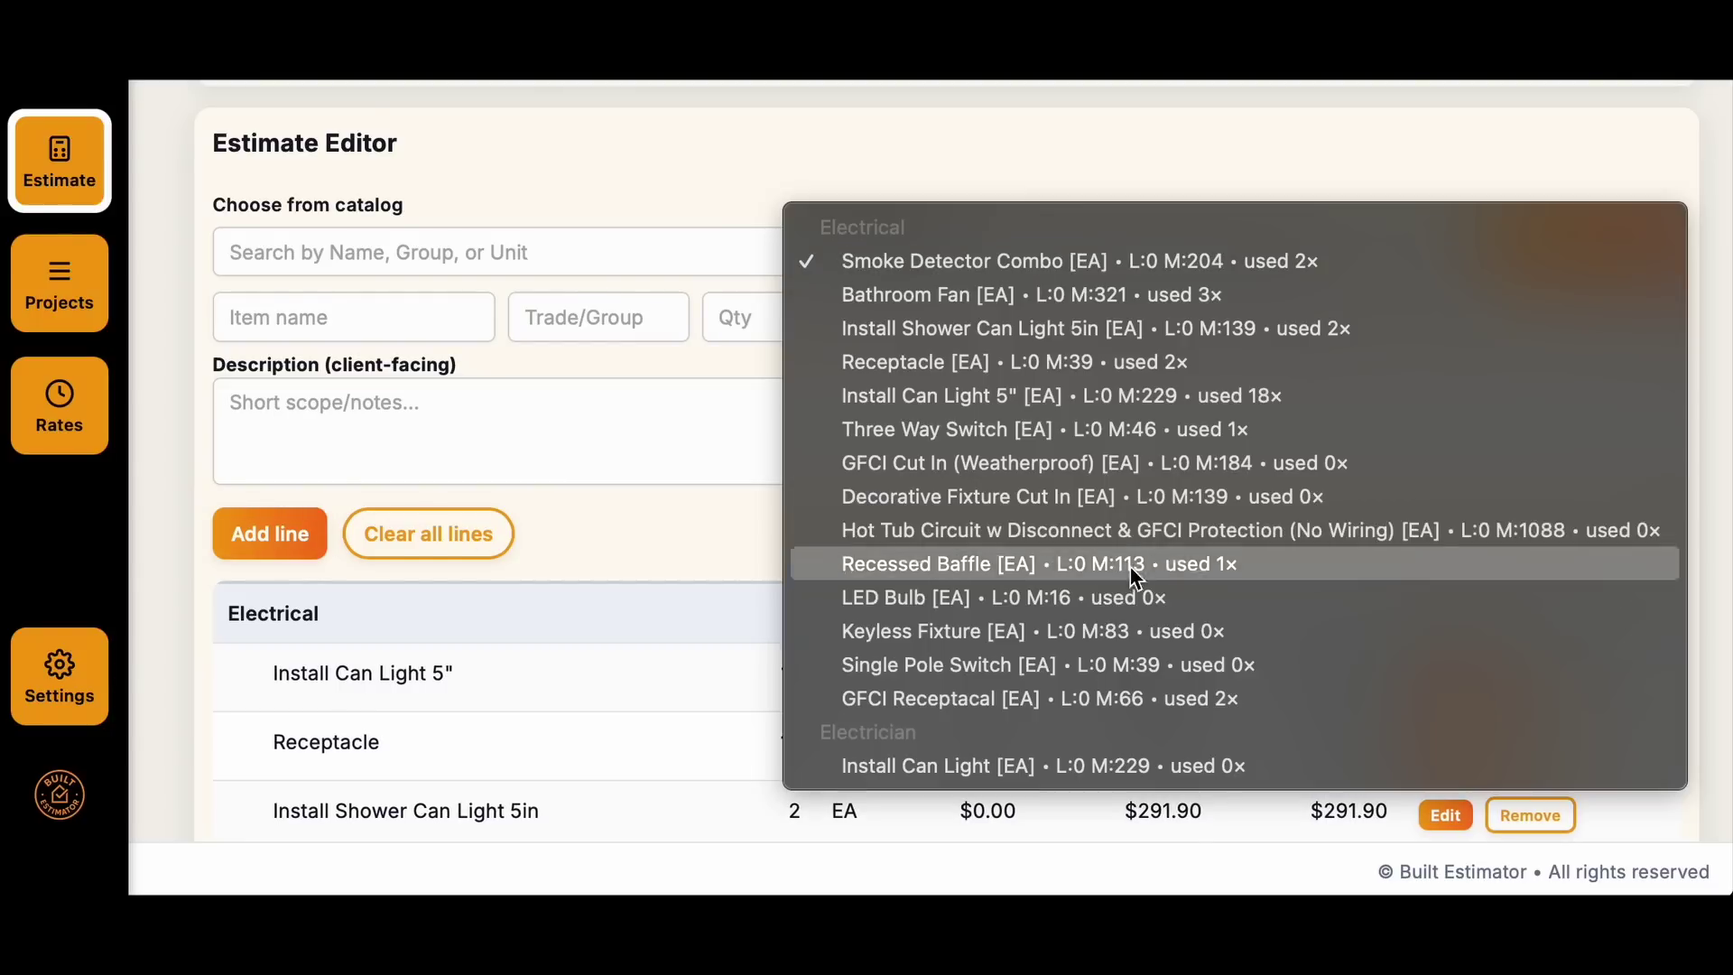
click(1152, 593)
text(2)
key(Return)
click(1079, 257)
click(1215, 464)
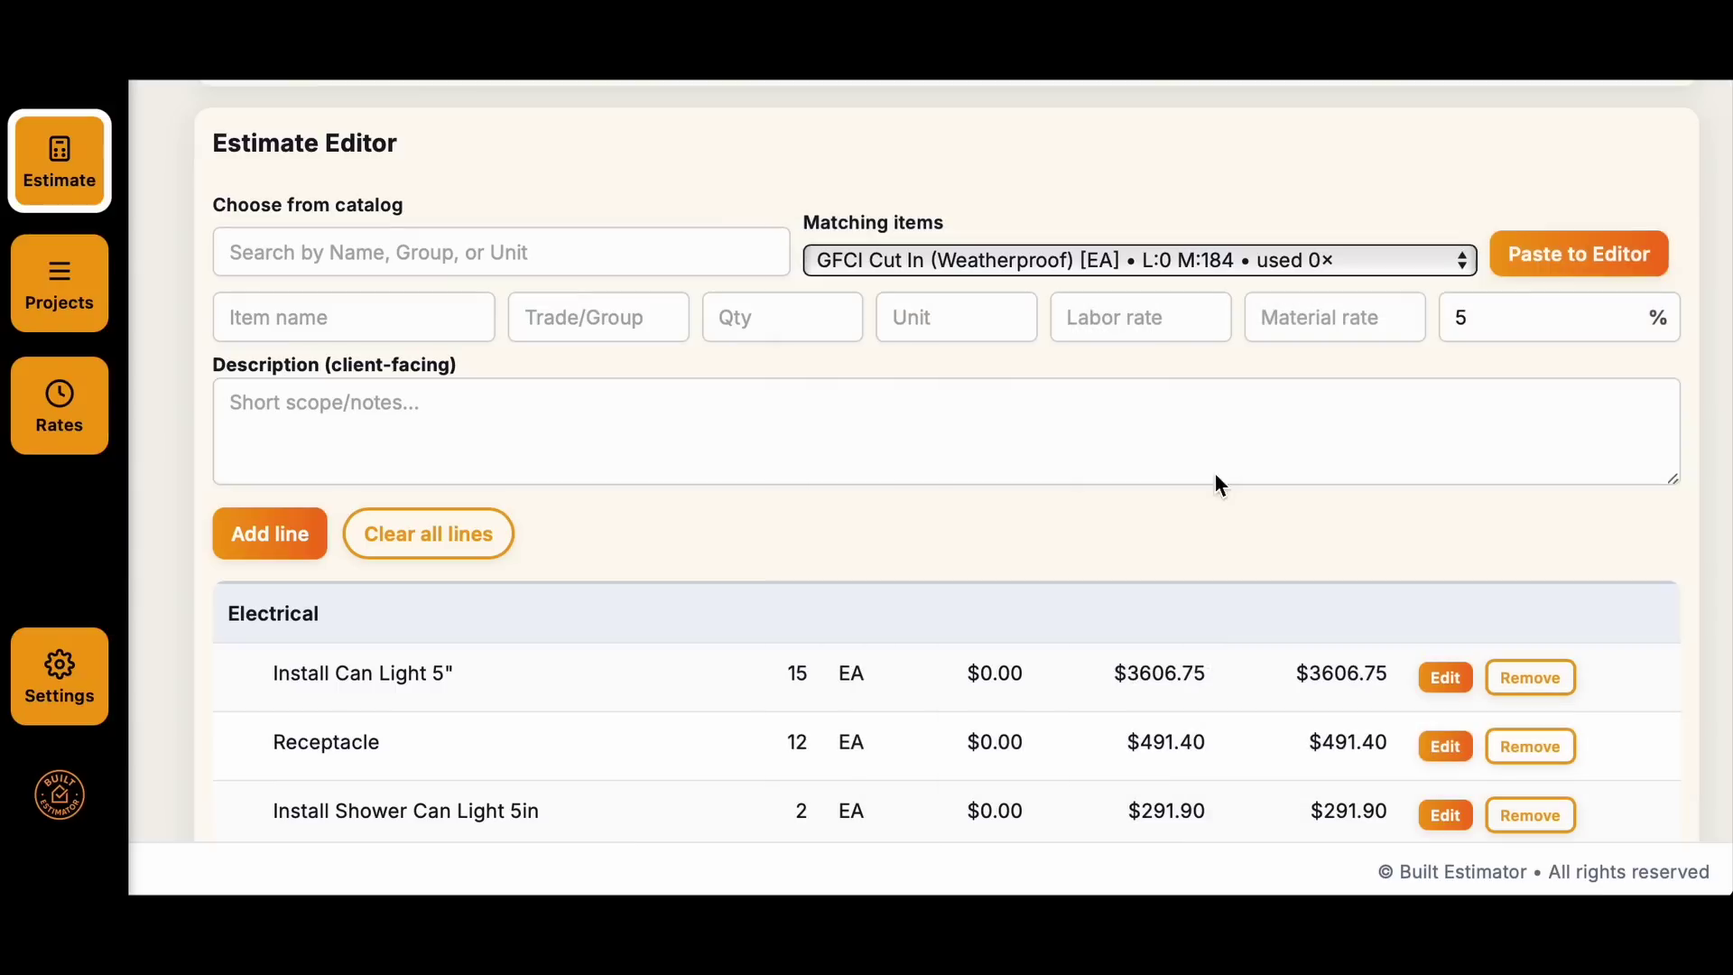
Step: Add the Decorative Fixture Cut In line
click(1579, 254)
click(1003, 258)
click(1161, 531)
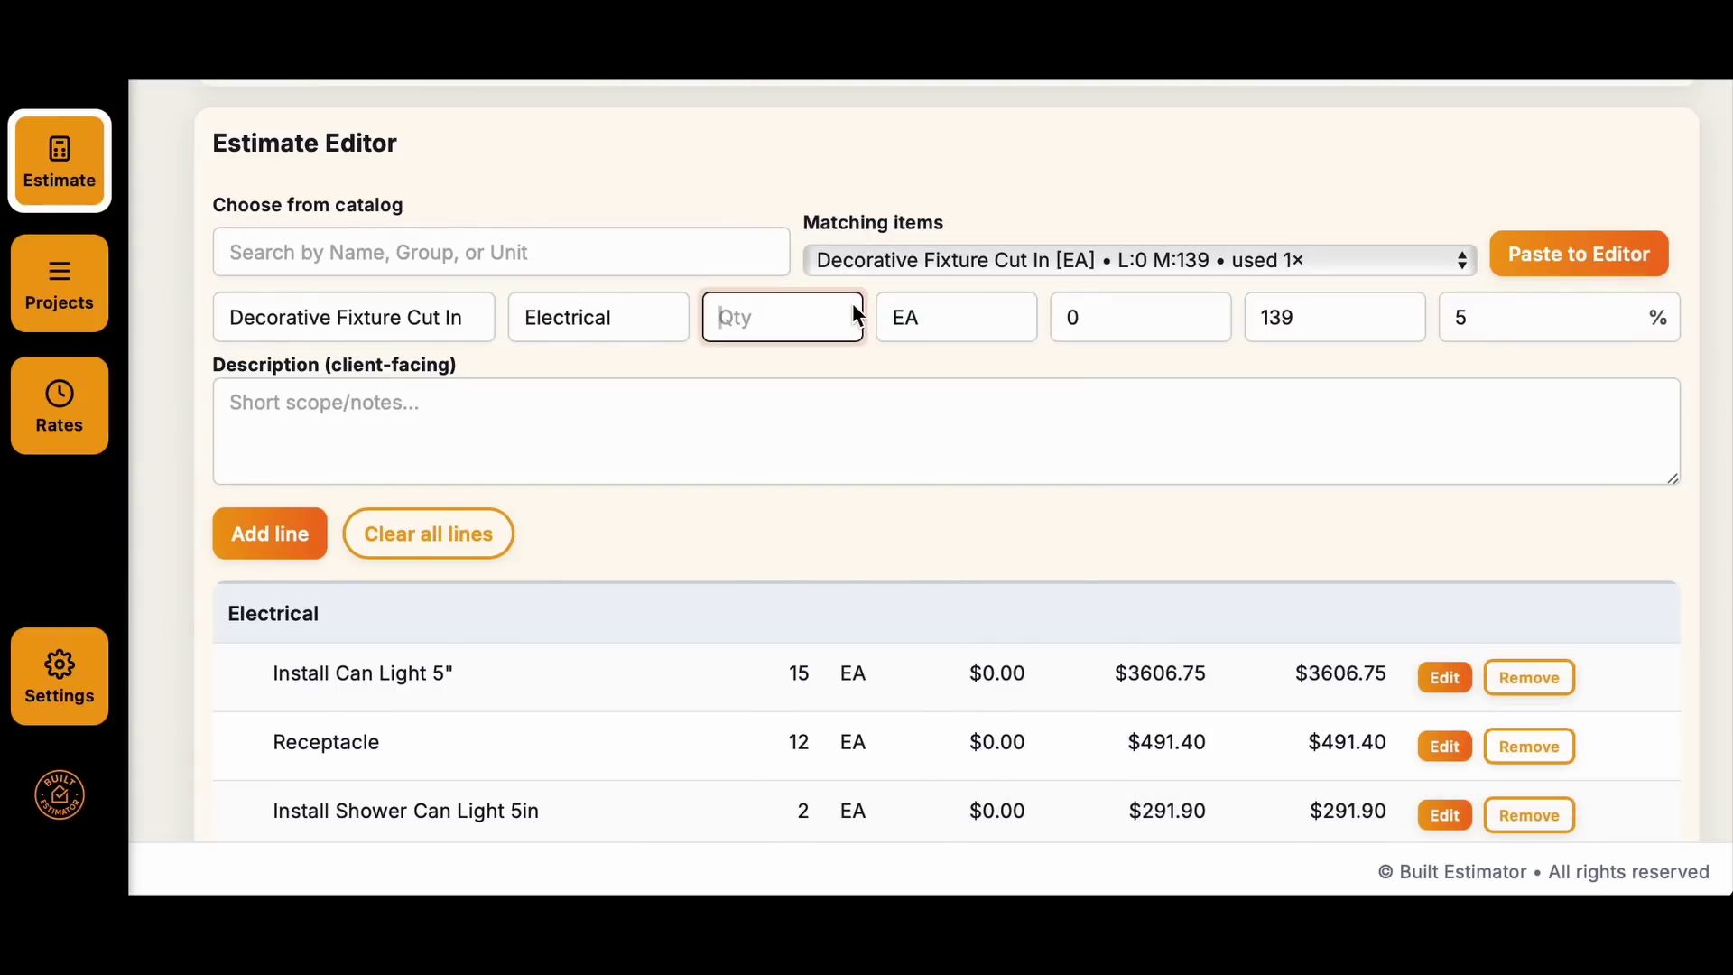
click(948, 260)
Step: Add the Single Pole Switch line with quantity 3
click(968, 665)
click(1579, 253)
text(3)
key(Return)
click(1067, 259)
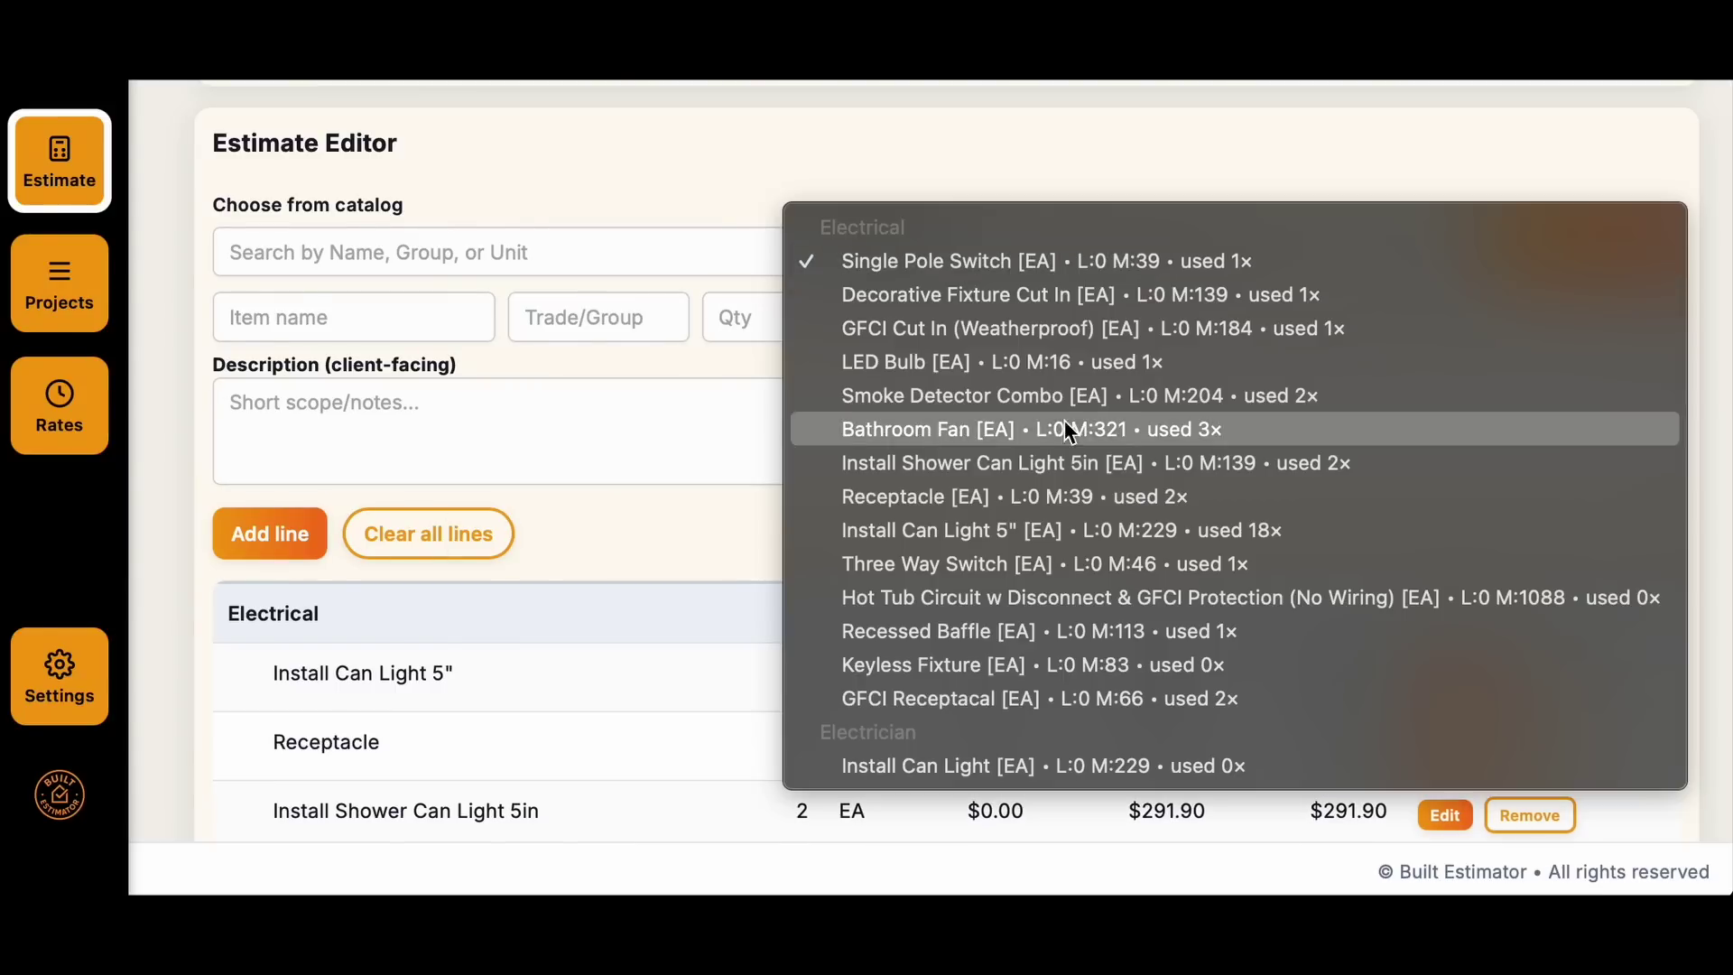
scroll(1067, 430, down, 10)
scroll(1067, 432, down, 1)
scroll(1067, 431, down, 1)
scroll(1067, 432, down, 1)
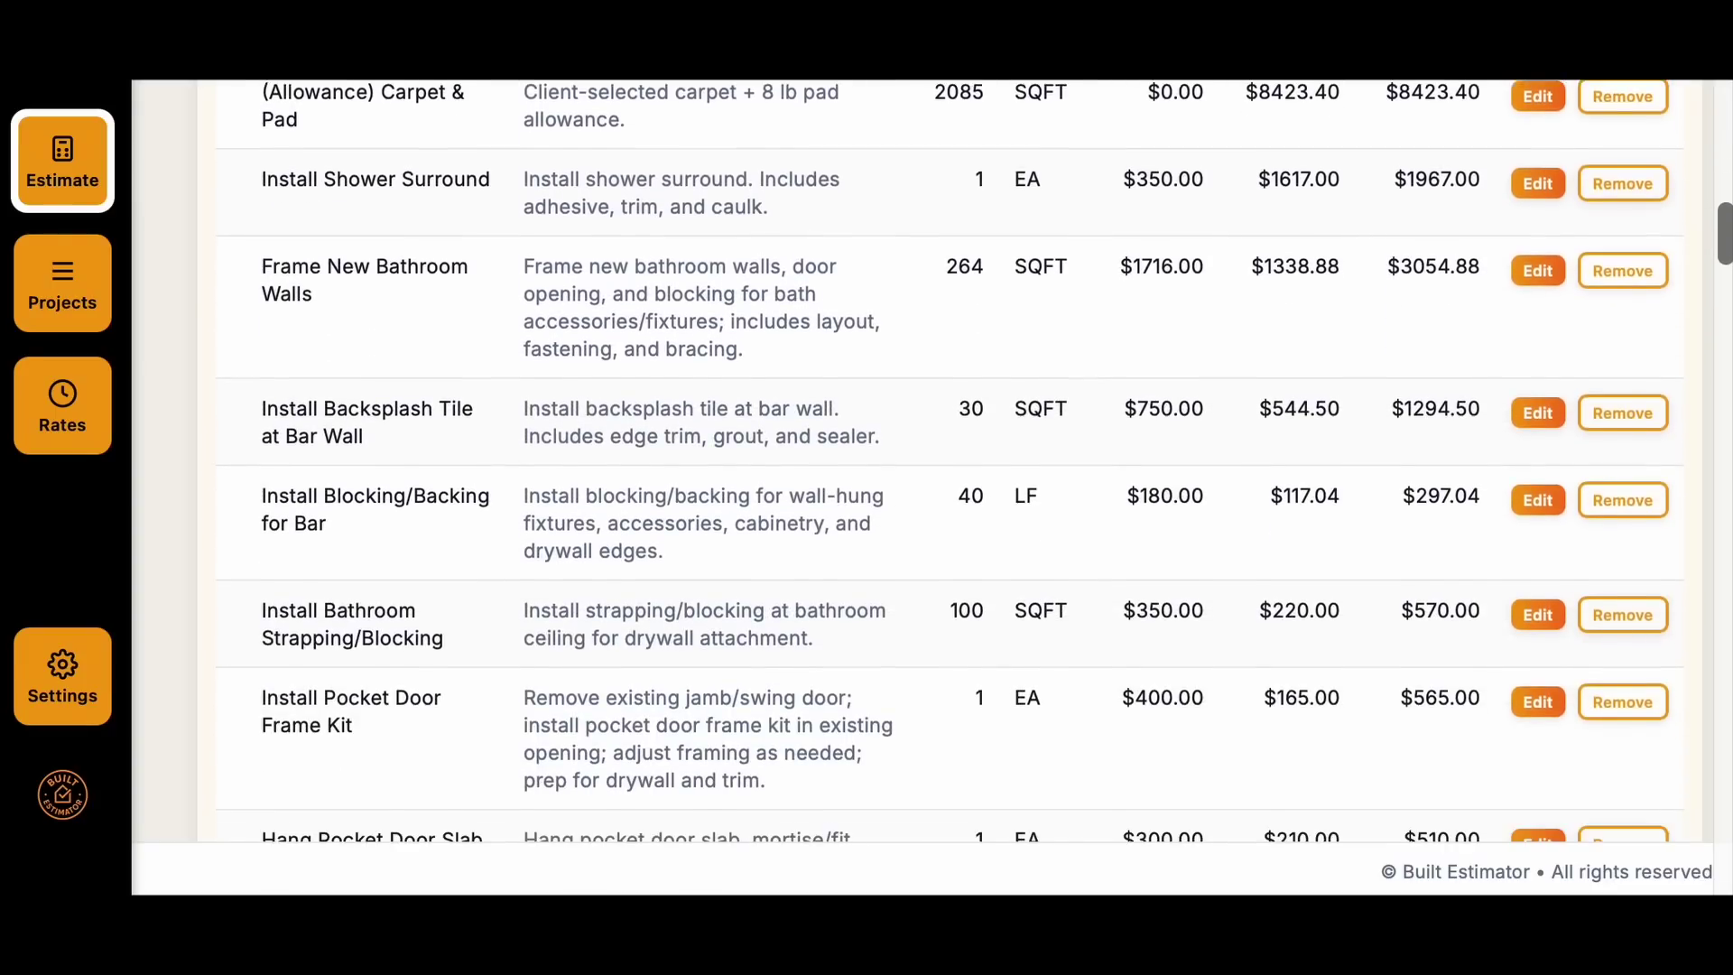
scroll(949, 461, down, 3)
scroll(949, 460, down, 1)
scroll(948, 461, down, 2)
scroll(949, 461, down, 2)
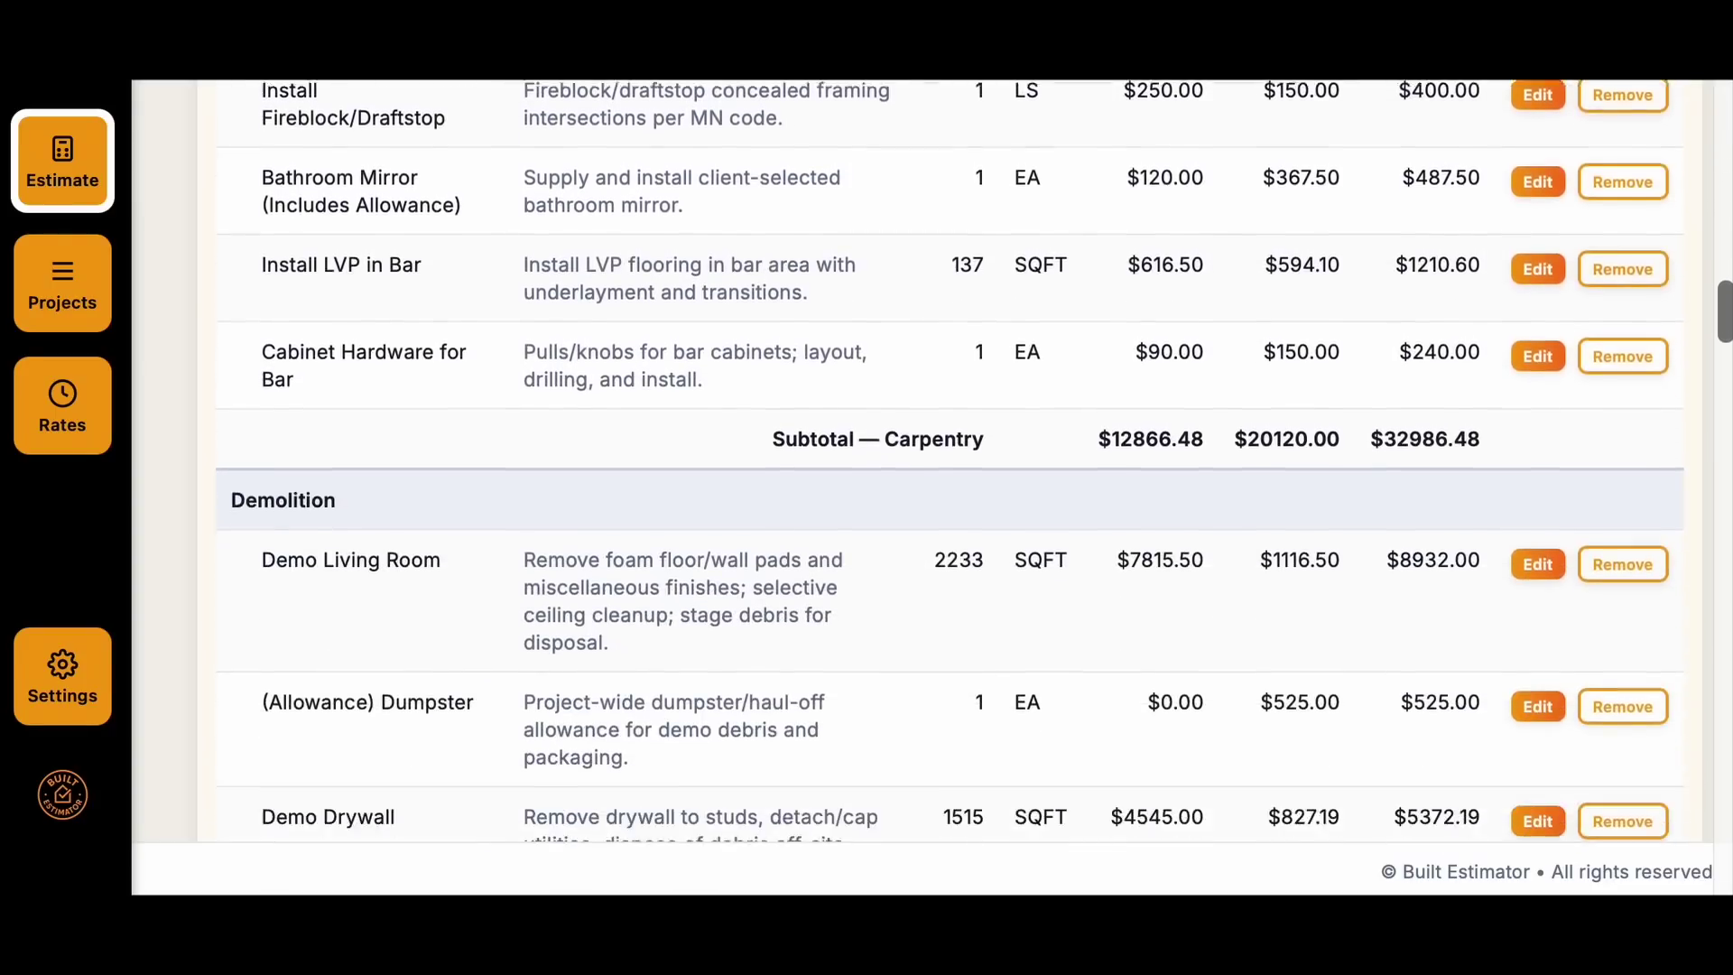
scroll(949, 461, down, 2)
scroll(949, 461, down, 2)
scroll(948, 461, down, 2)
scroll(948, 461, down, 2)
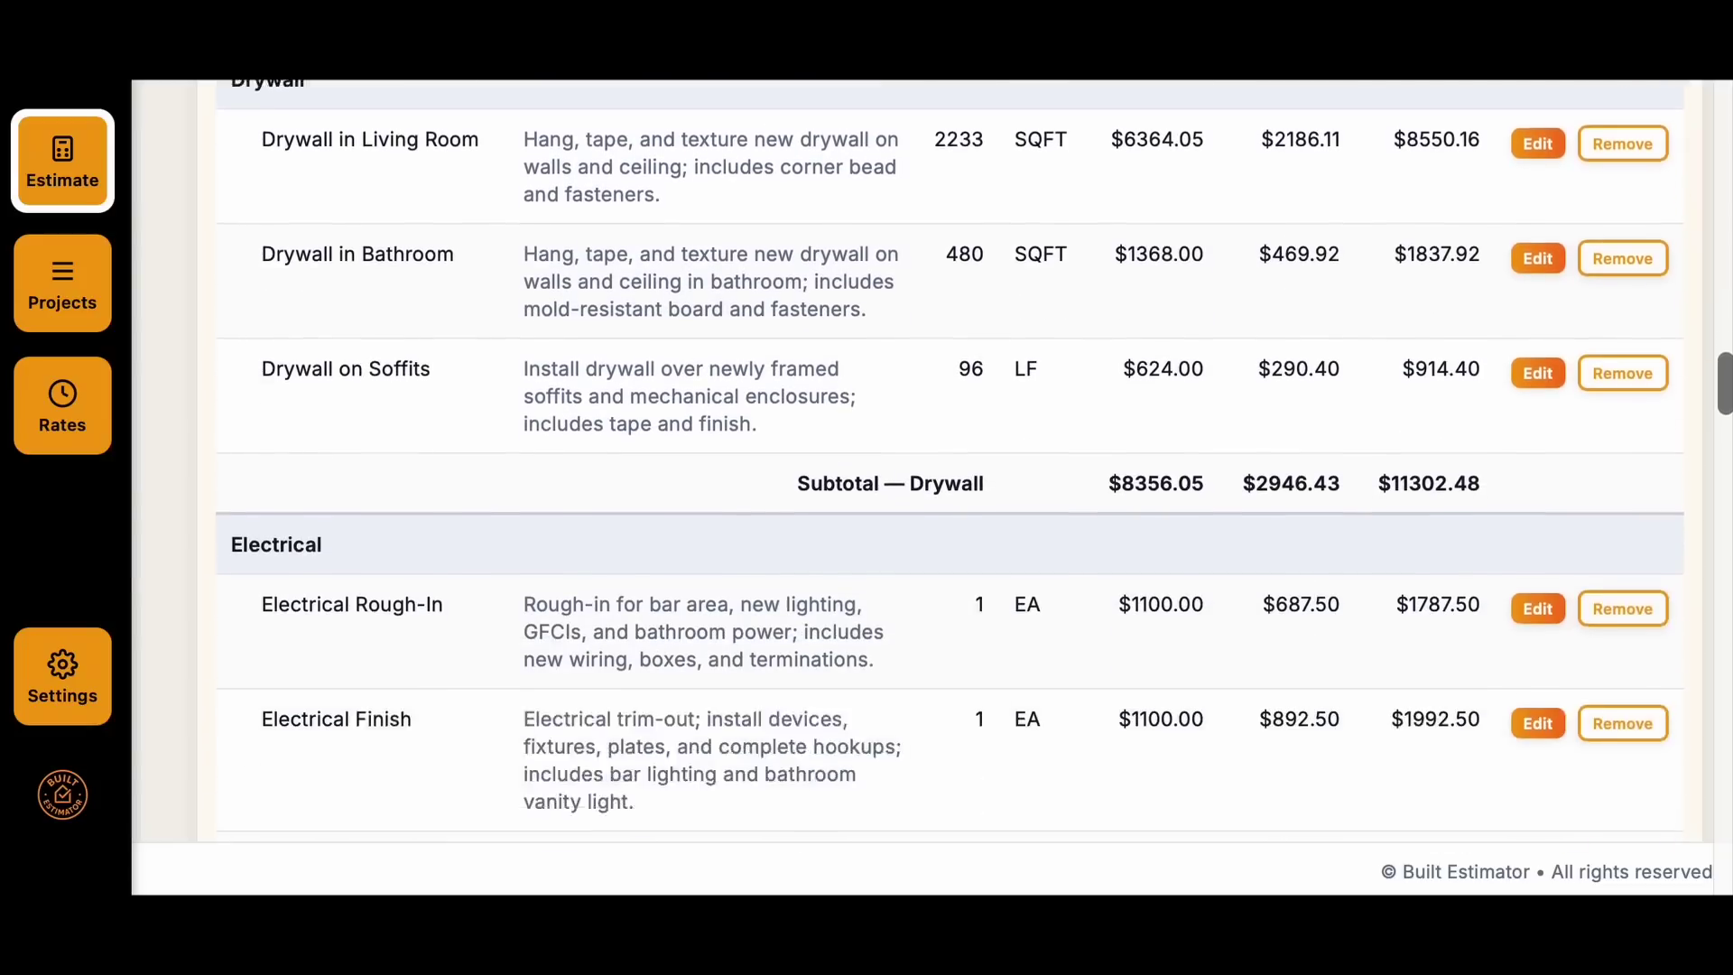
scroll(949, 460, down, 2)
scroll(948, 461, down, 2)
scroll(948, 460, down, 1)
scroll(948, 461, down, 2)
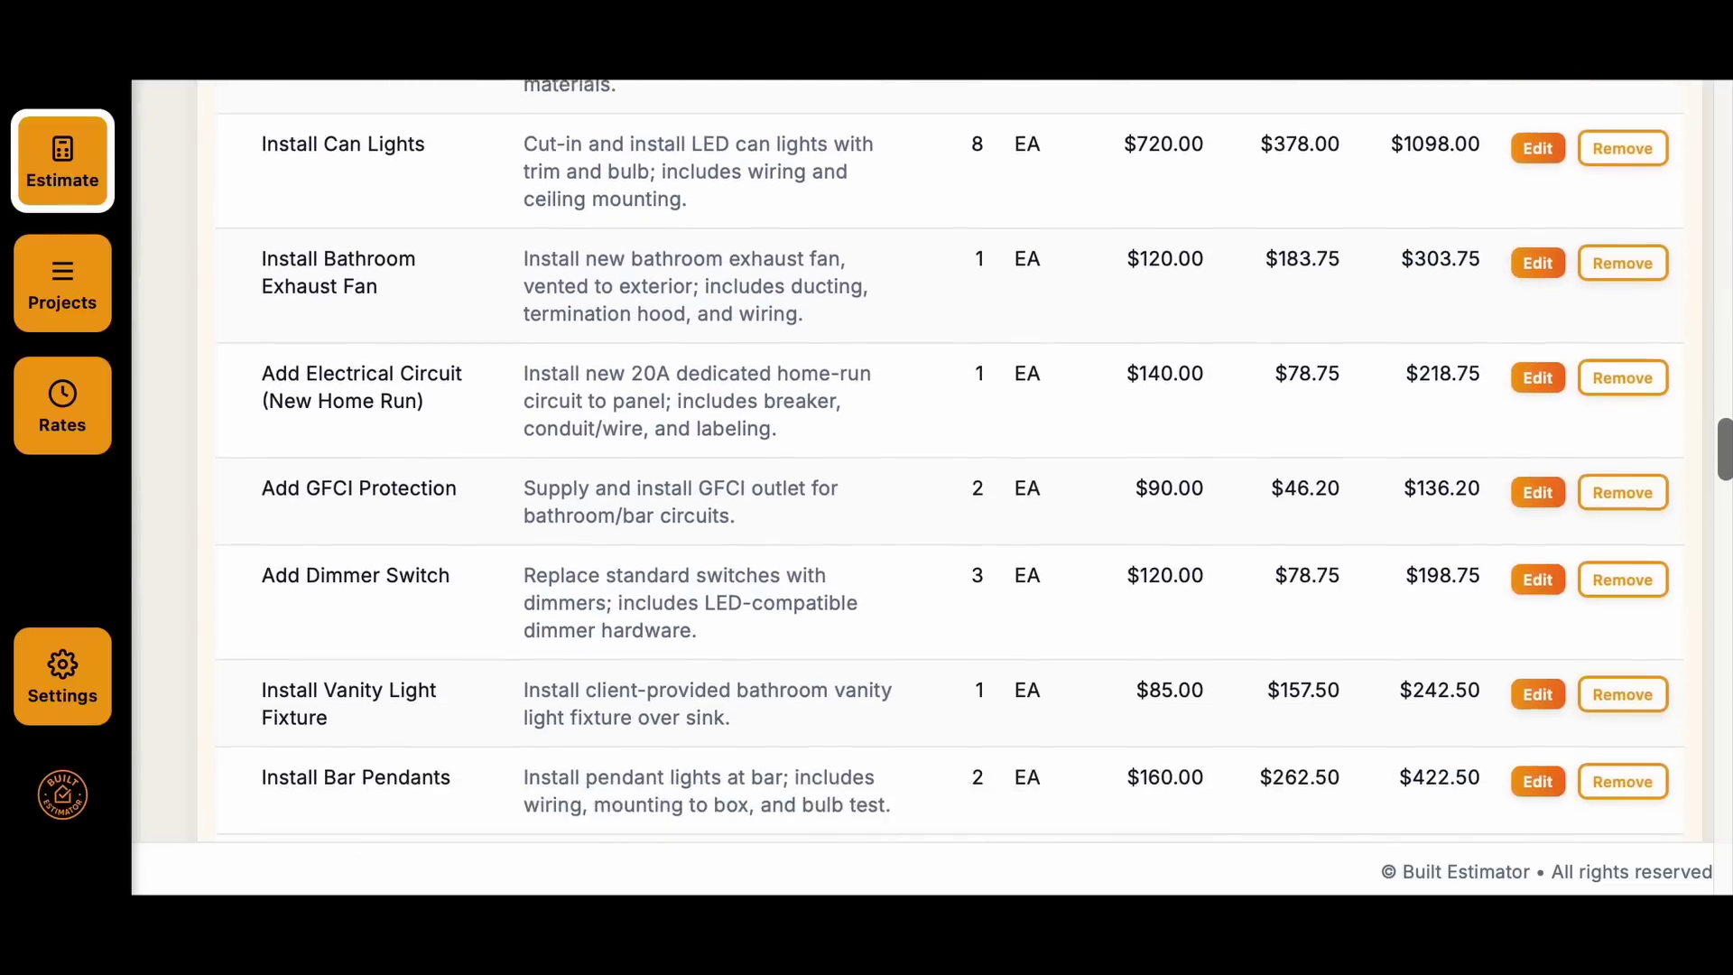
scroll(948, 461, down, 1)
scroll(948, 461, down, 2)
scroll(949, 460, down, 2)
scroll(947, 461, down, 2)
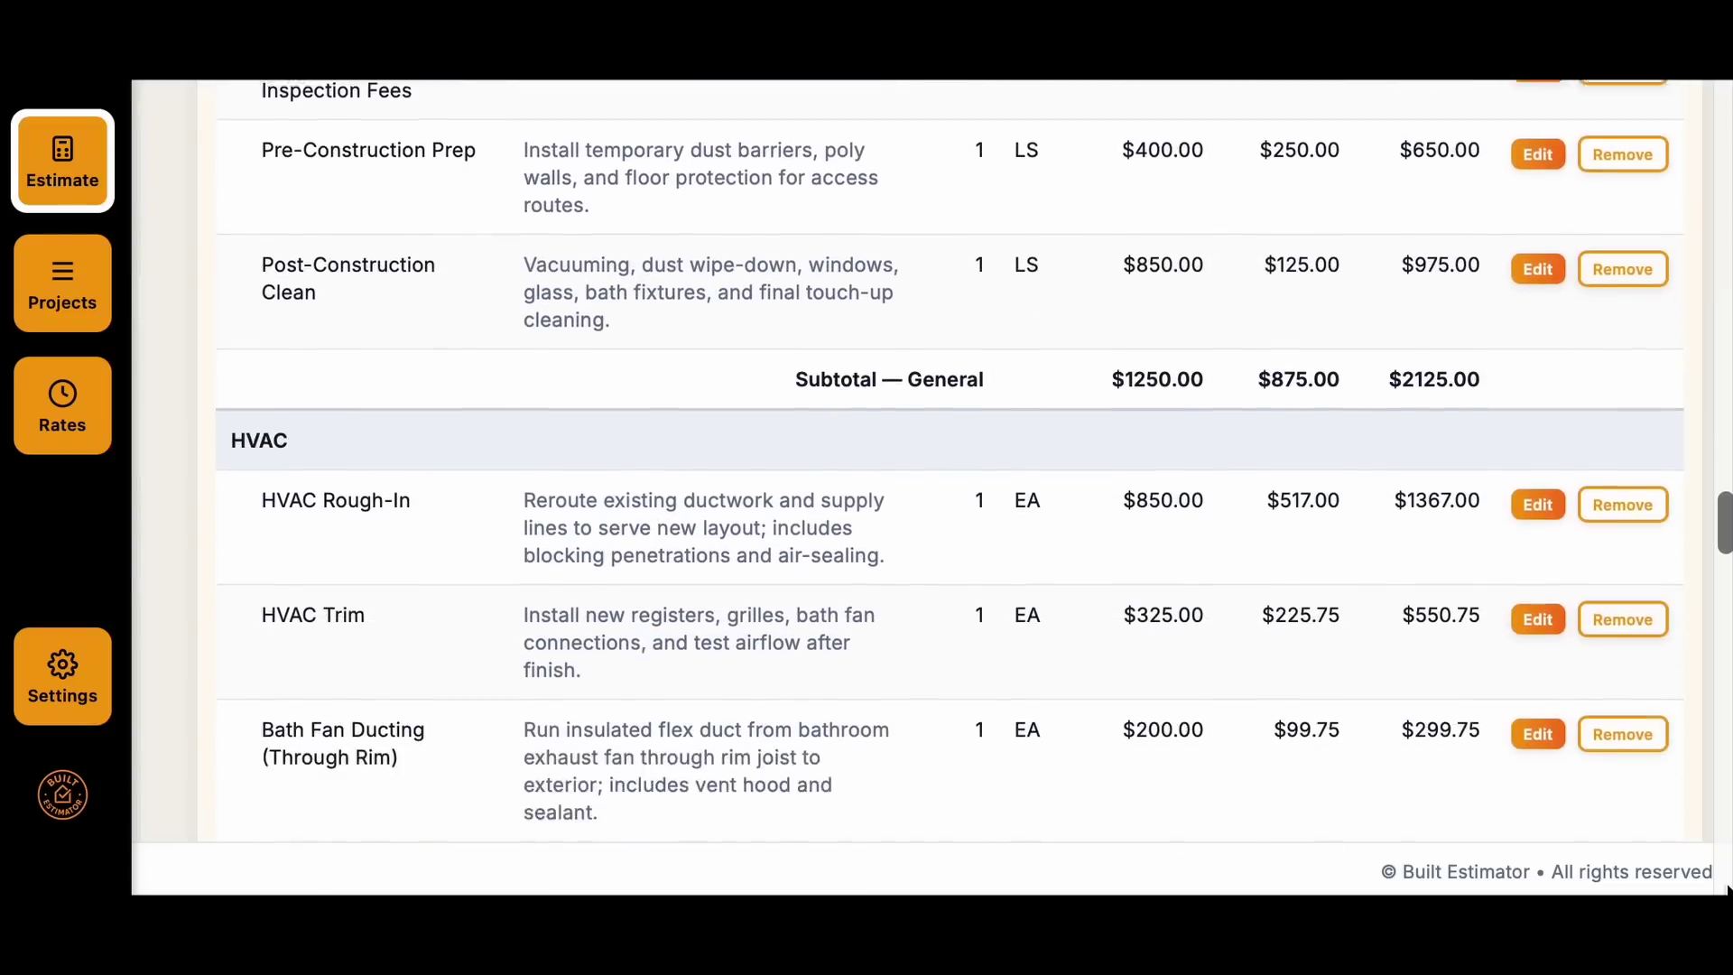
scroll(949, 460, down, 2)
text(John Doe)
Step: Enter the Bathroom Remodel title and 123 Main St. address, then load Install Can Light 5"
key(Tab)
text(Bathr)
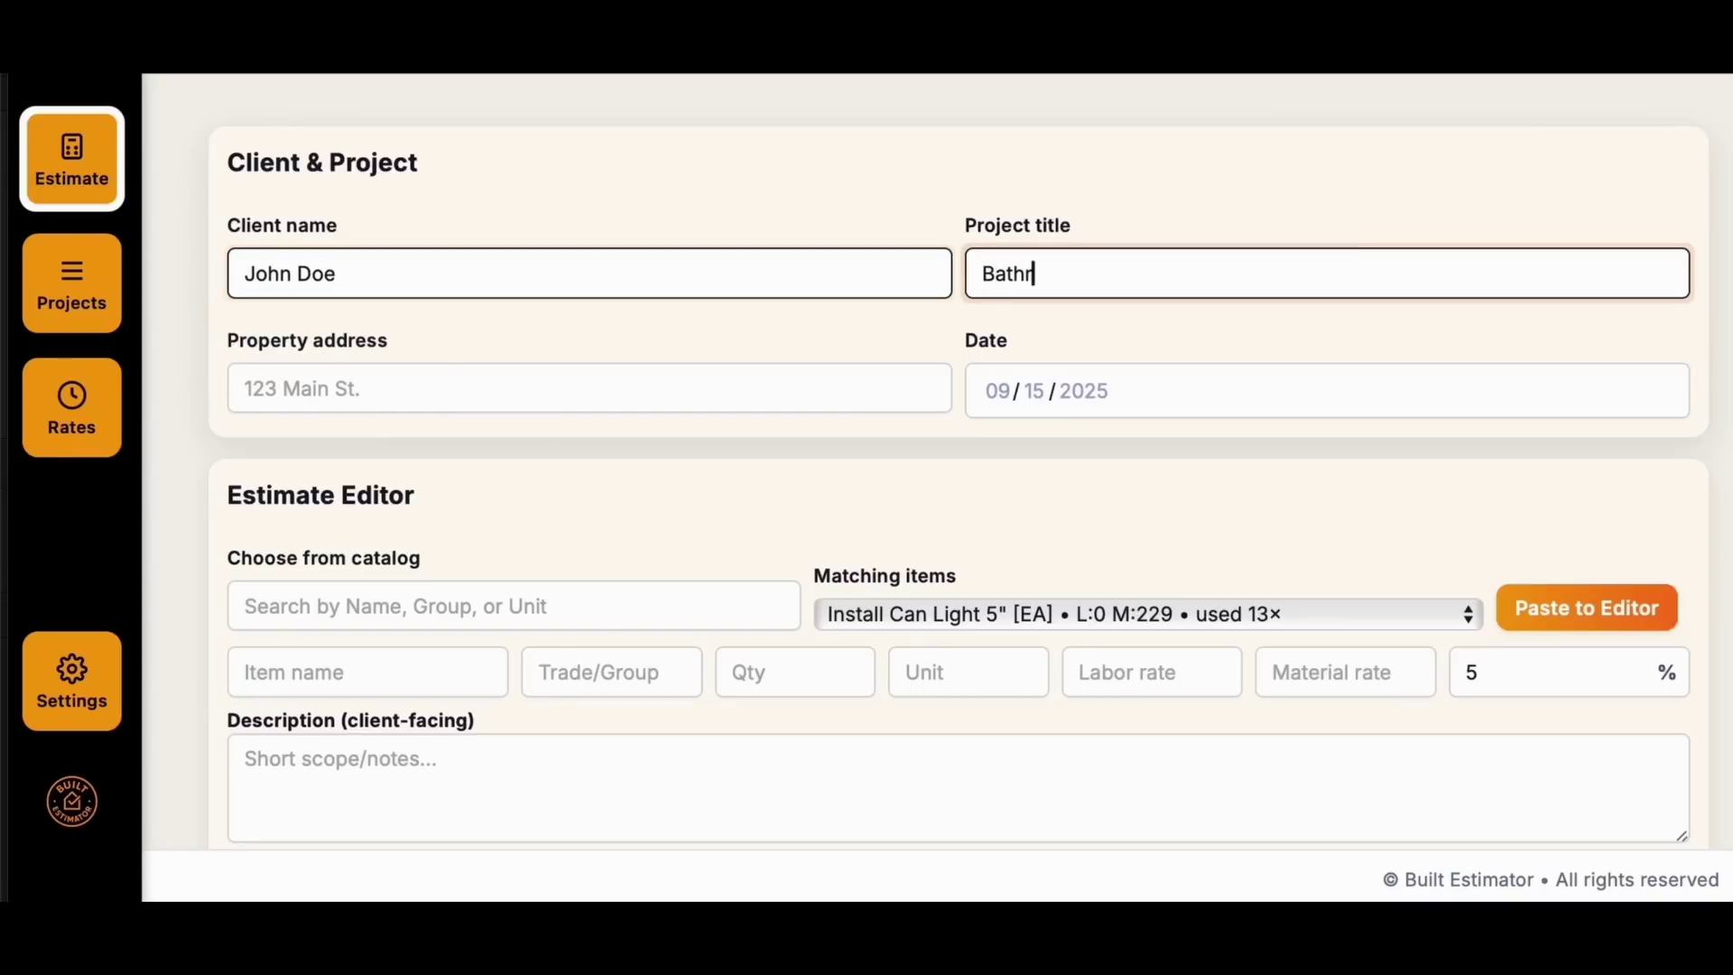
text(oom Remodel)
key(Tab)
text(123 Main St.)
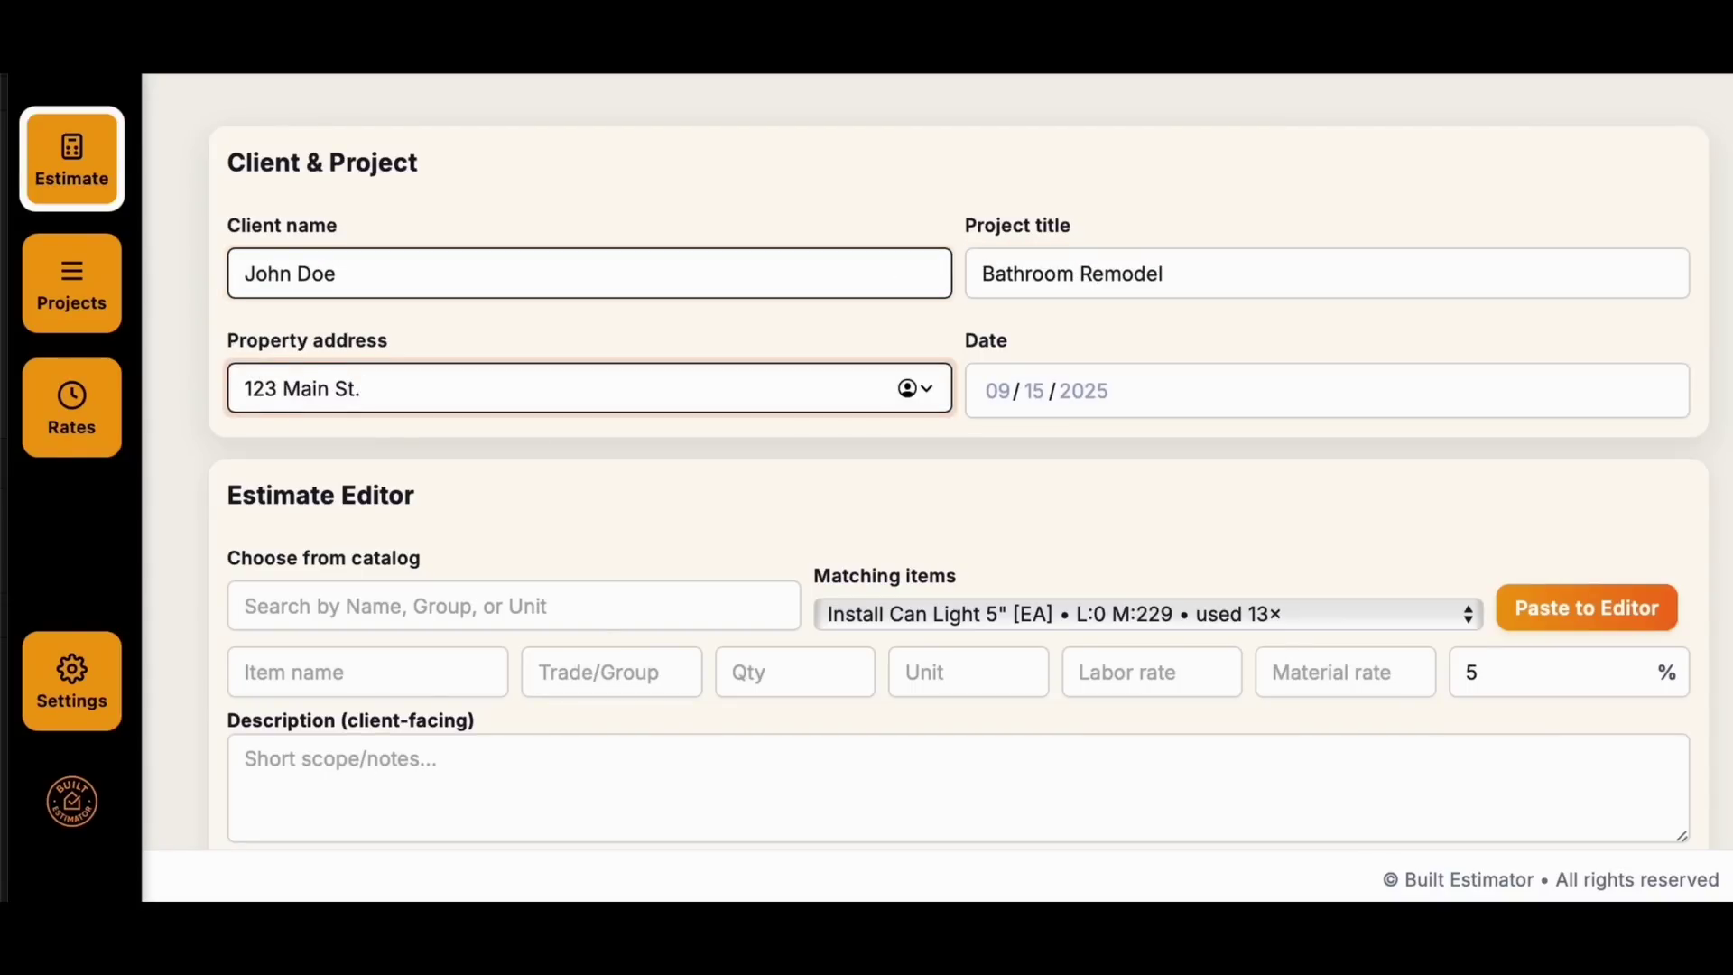
scroll(969, 356, down, 2)
click(969, 356)
key(Escape)
key(Tab)
key(Return)
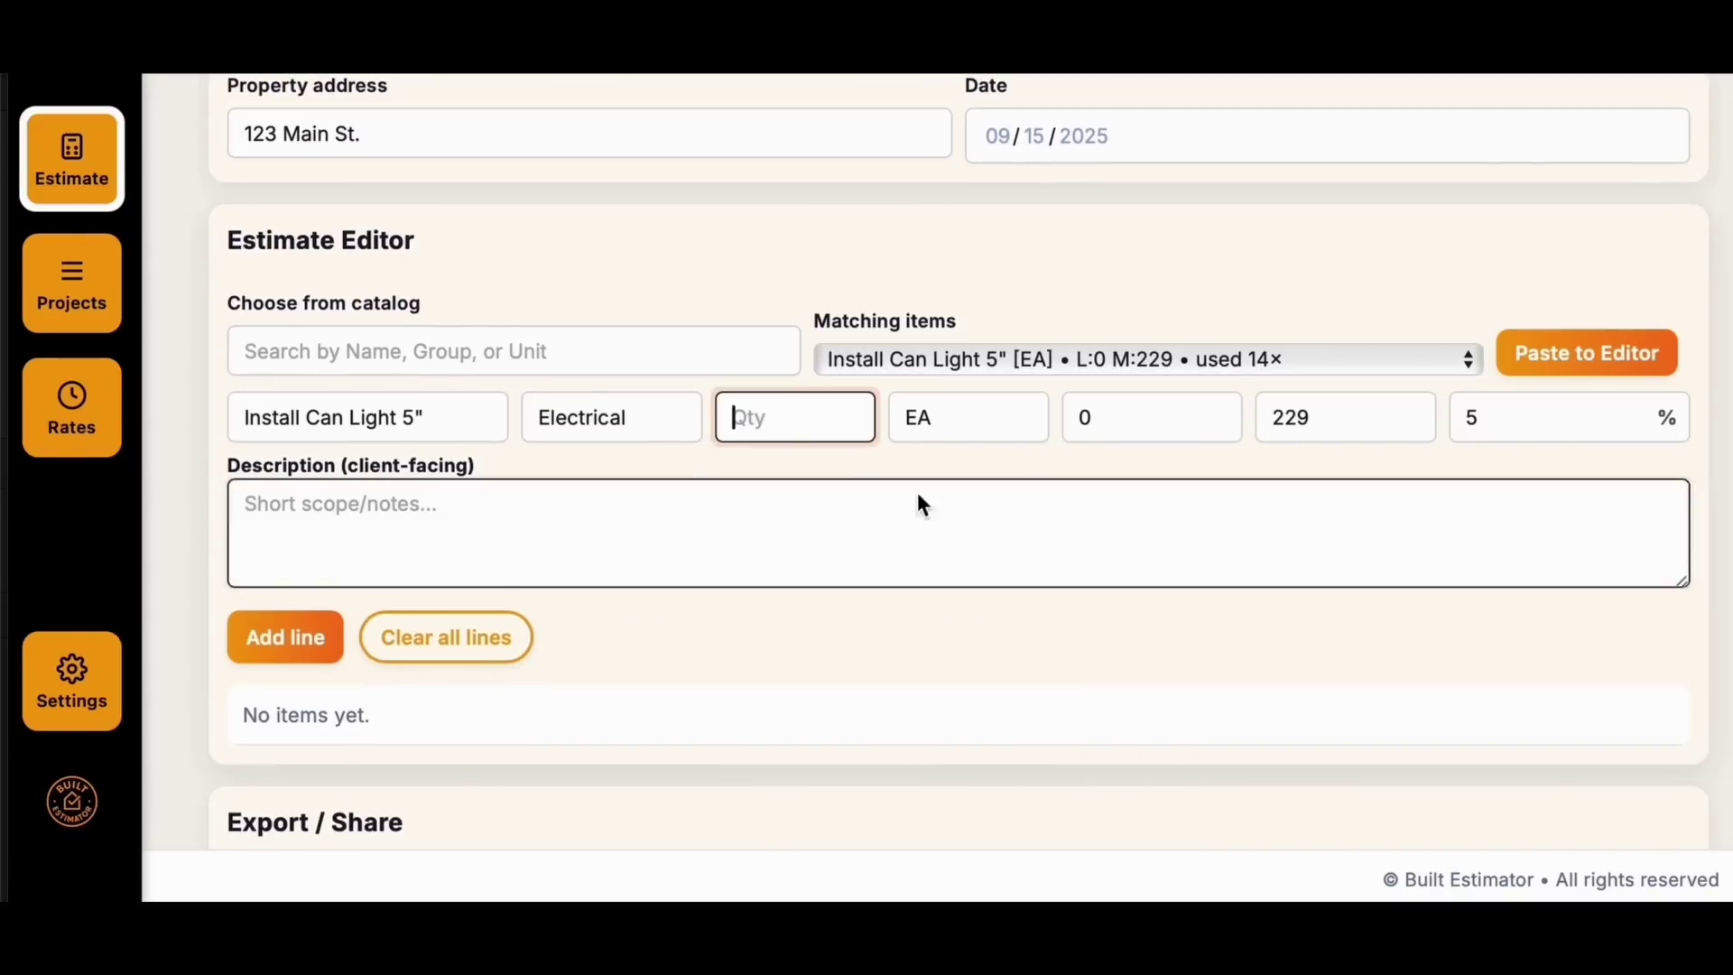
text(15)
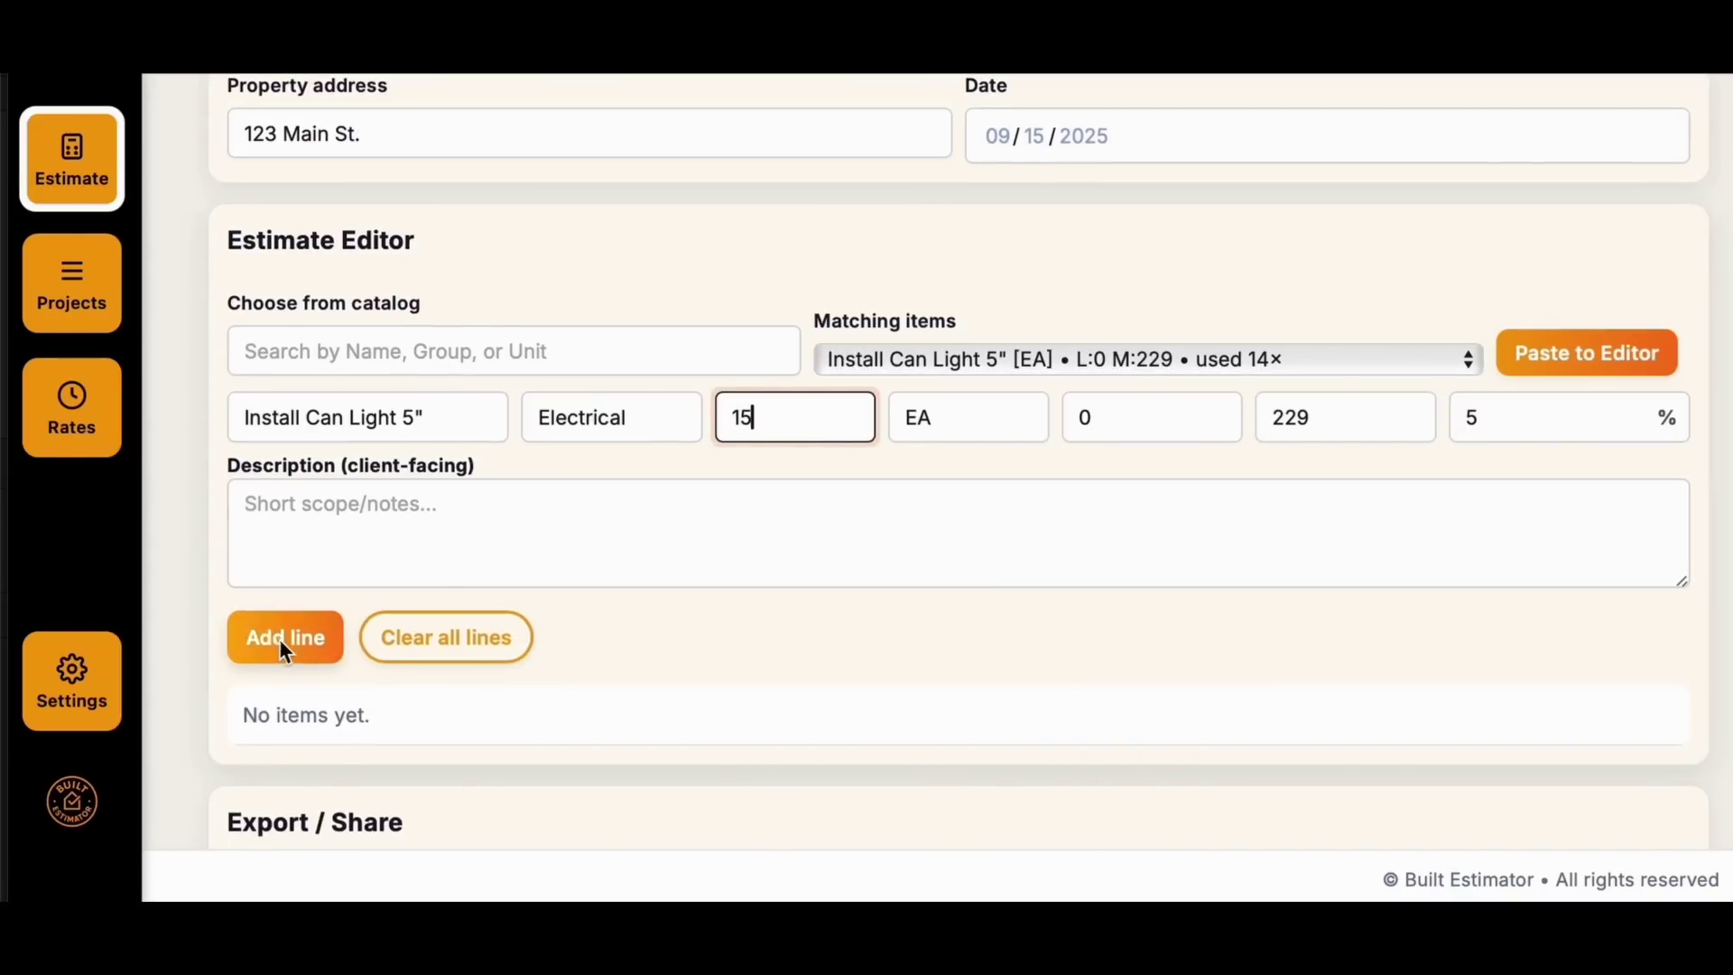
Step: Export Client View, Company View and Proposal View to Word, allowing each download
click(279, 635)
click(345, 467)
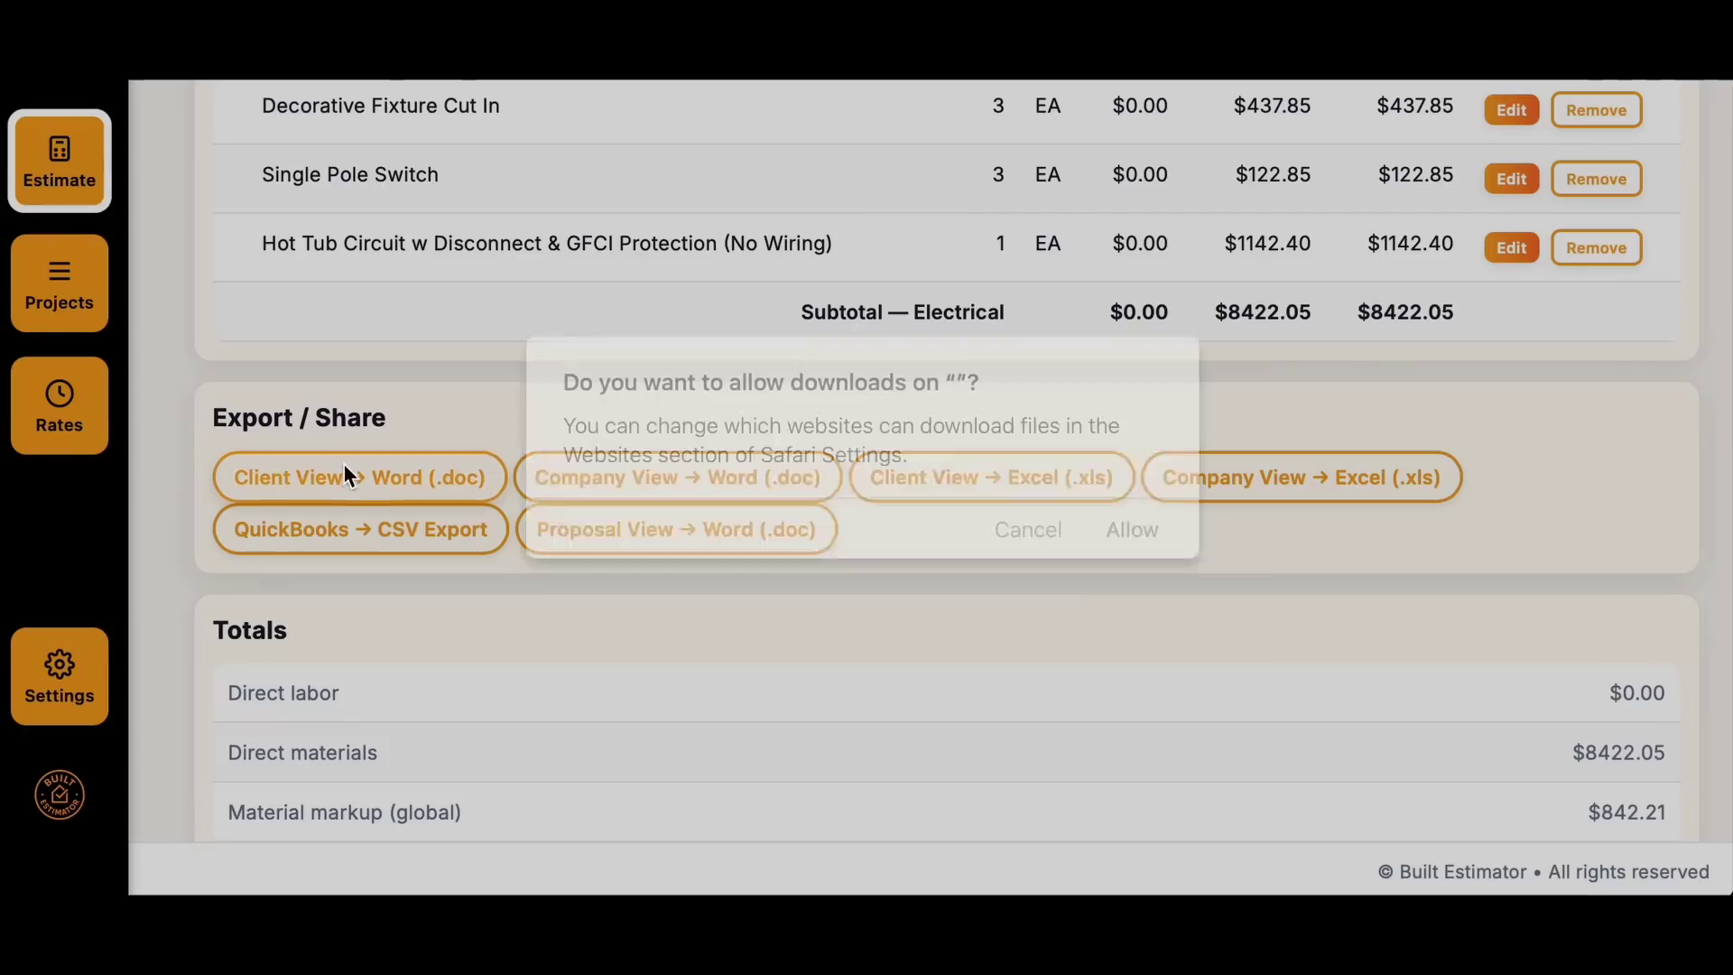
click(1131, 530)
click(794, 478)
click(1127, 529)
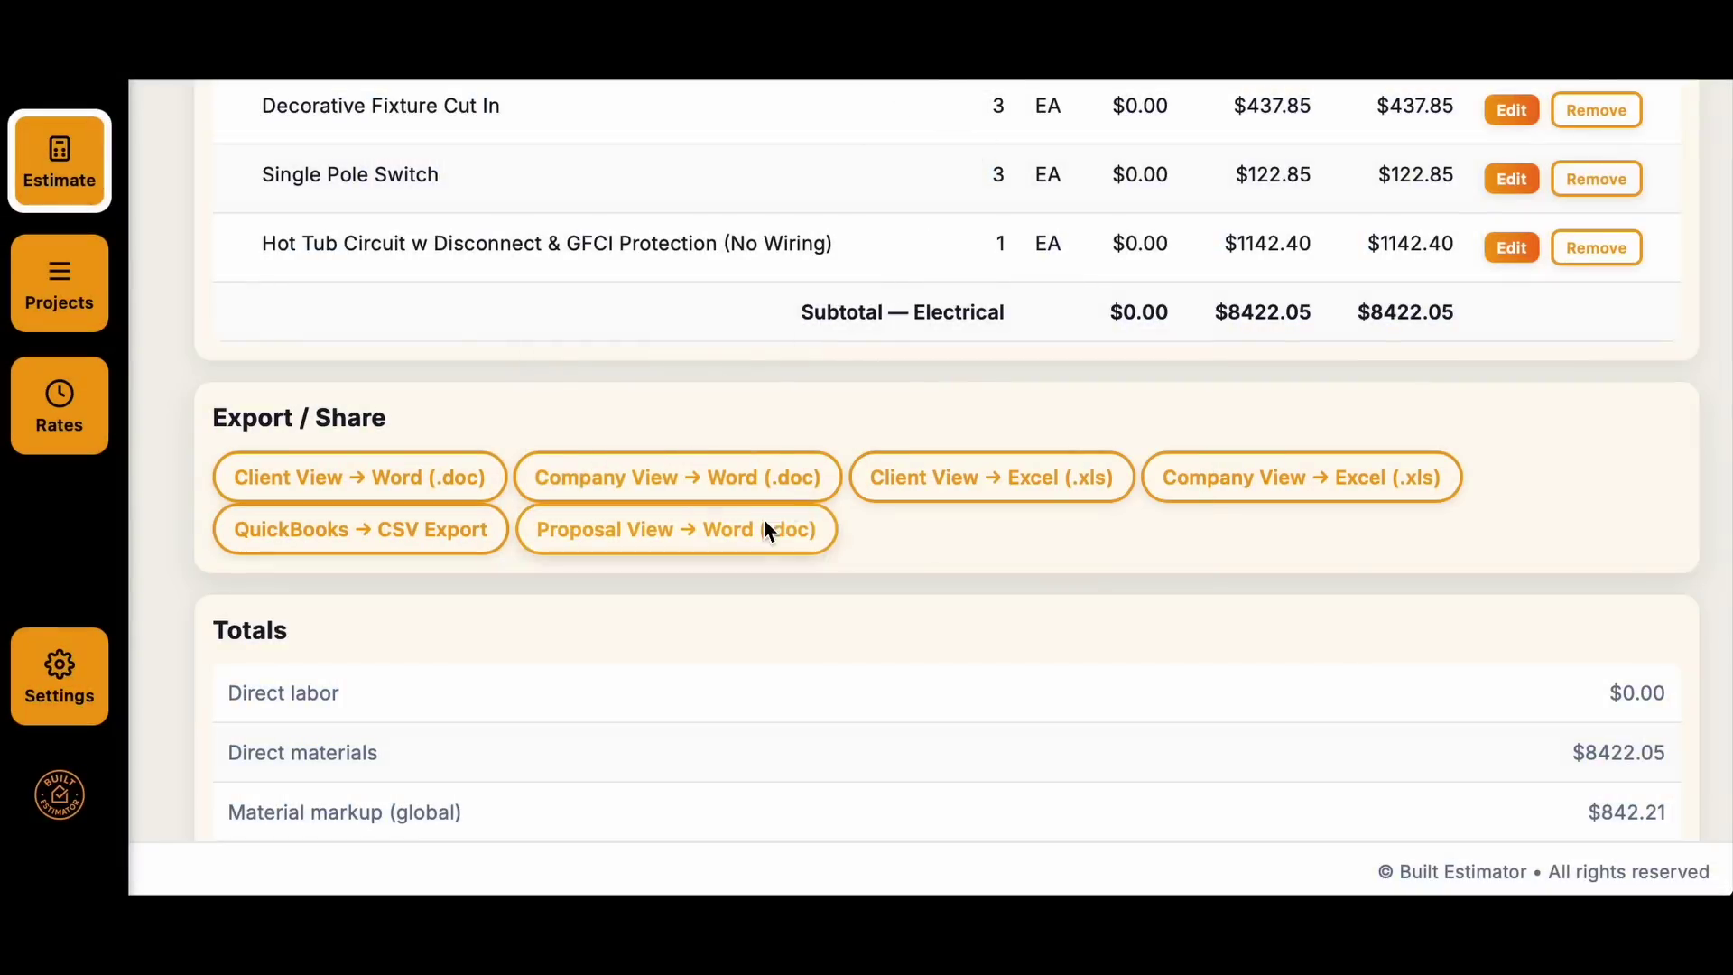
click(764, 530)
click(1141, 530)
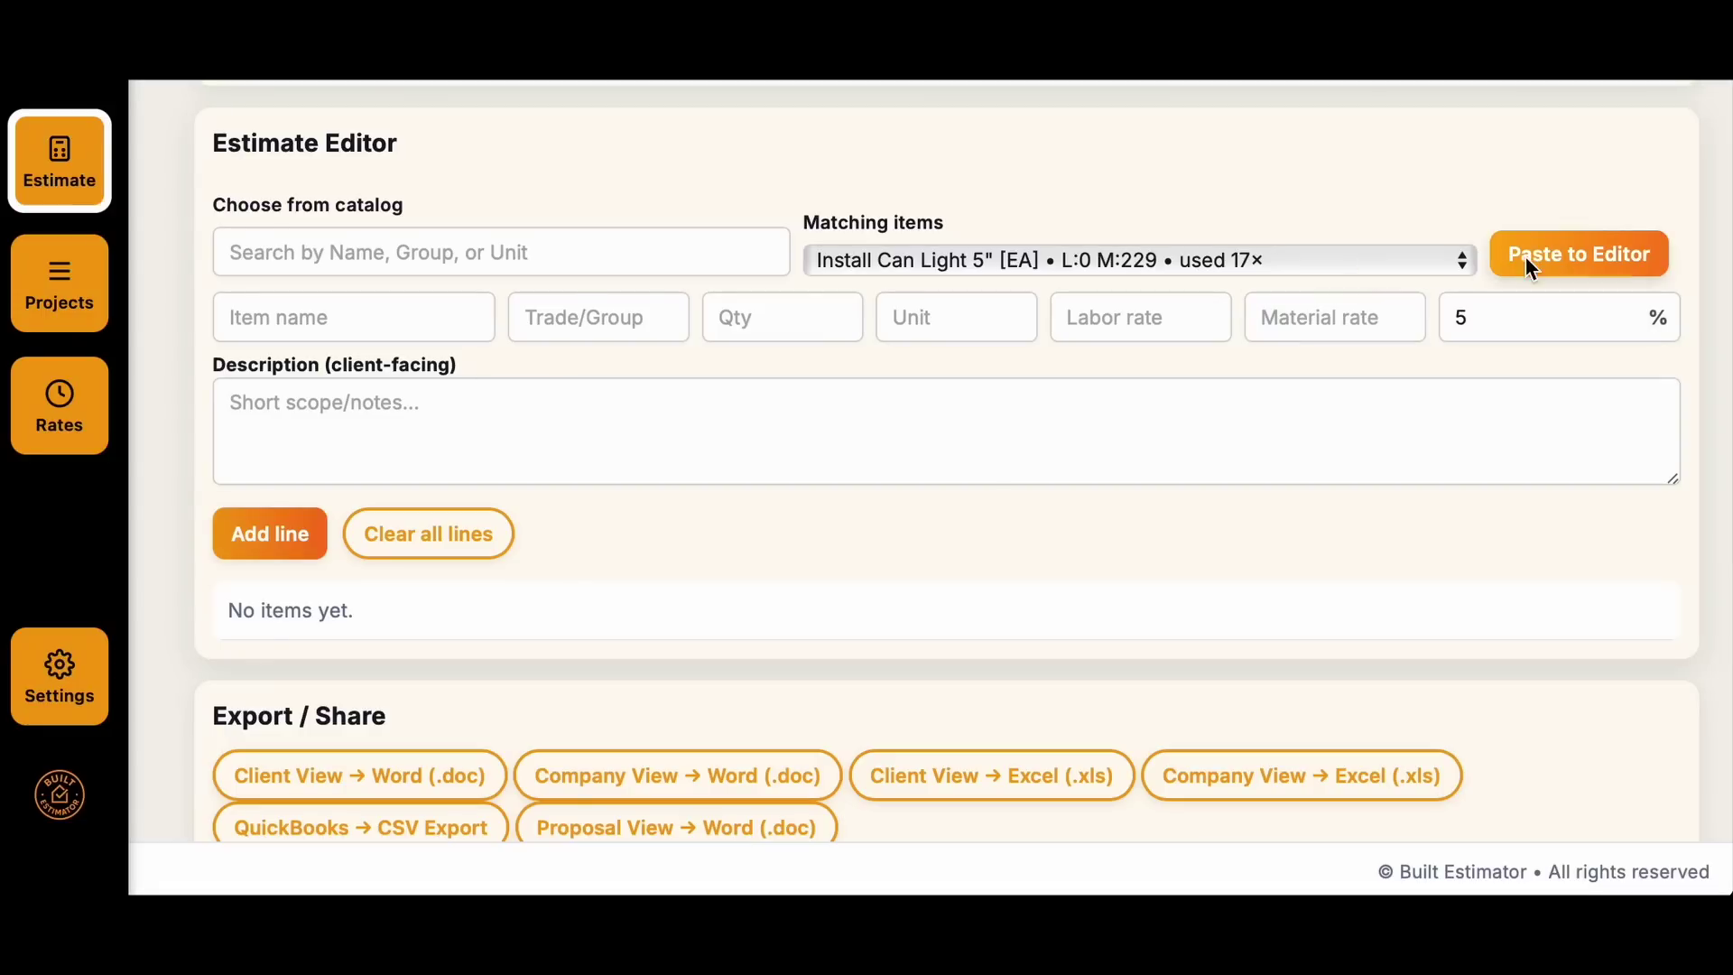
Step: Add Install Can Light 5" and Receptacle (quantity 12) lines
click(1579, 254)
text(15)
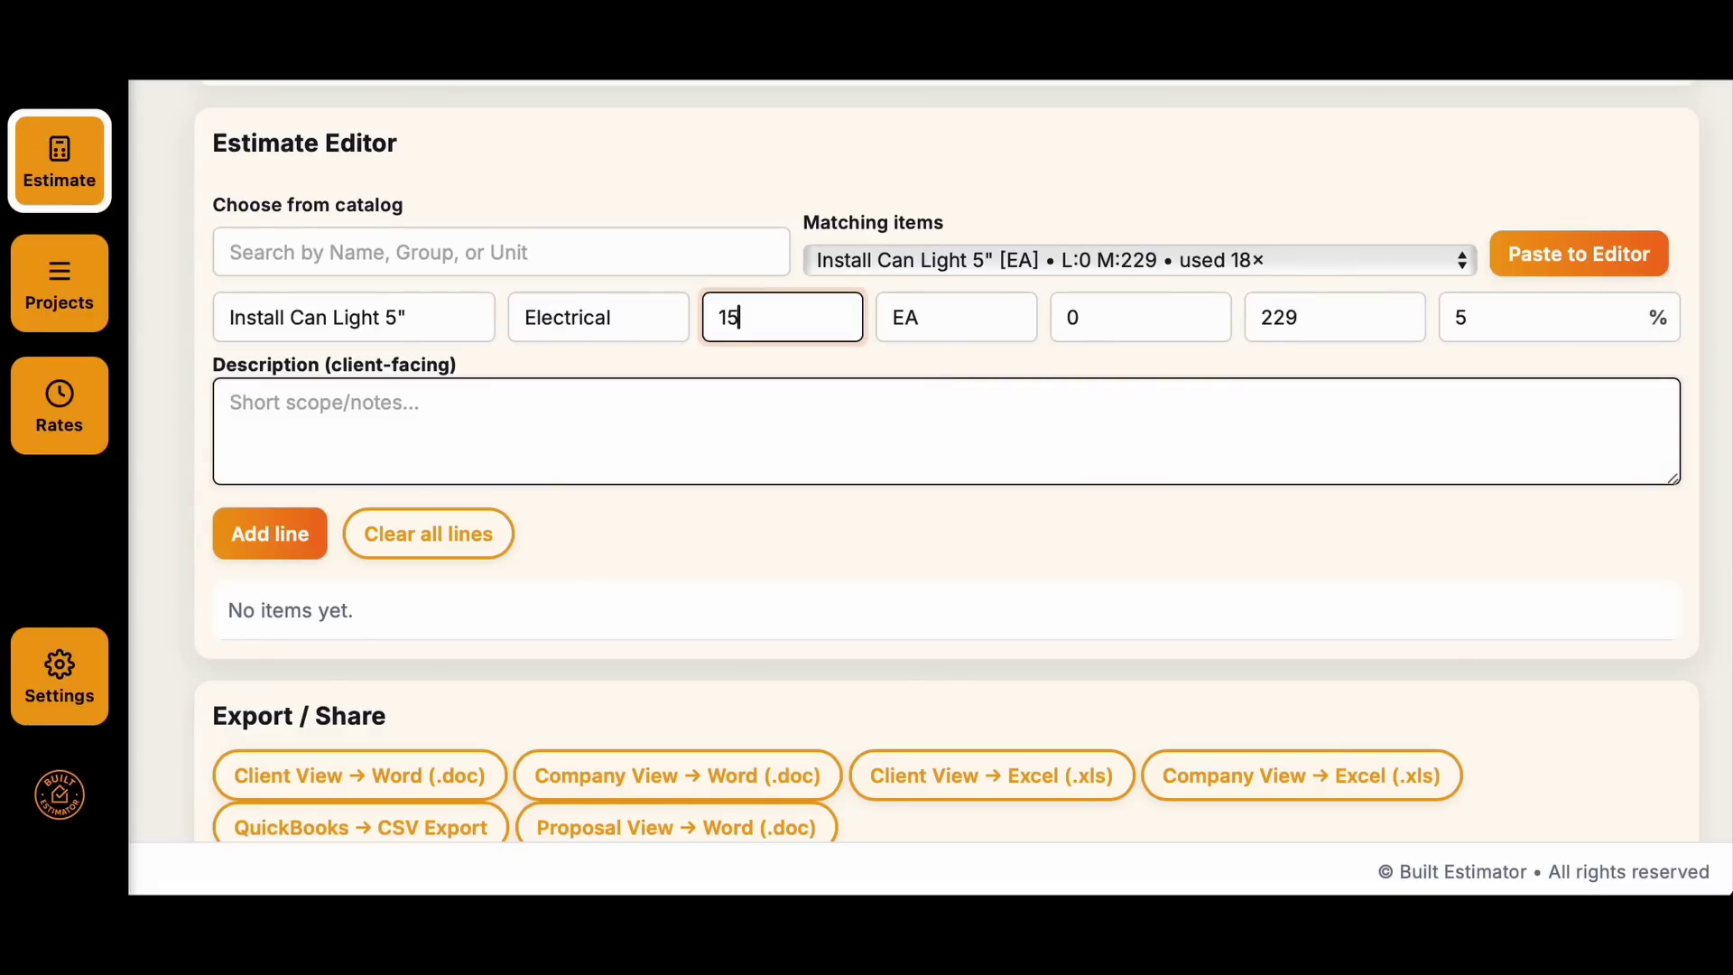
click(270, 533)
click(1579, 253)
text(12)
click(269, 533)
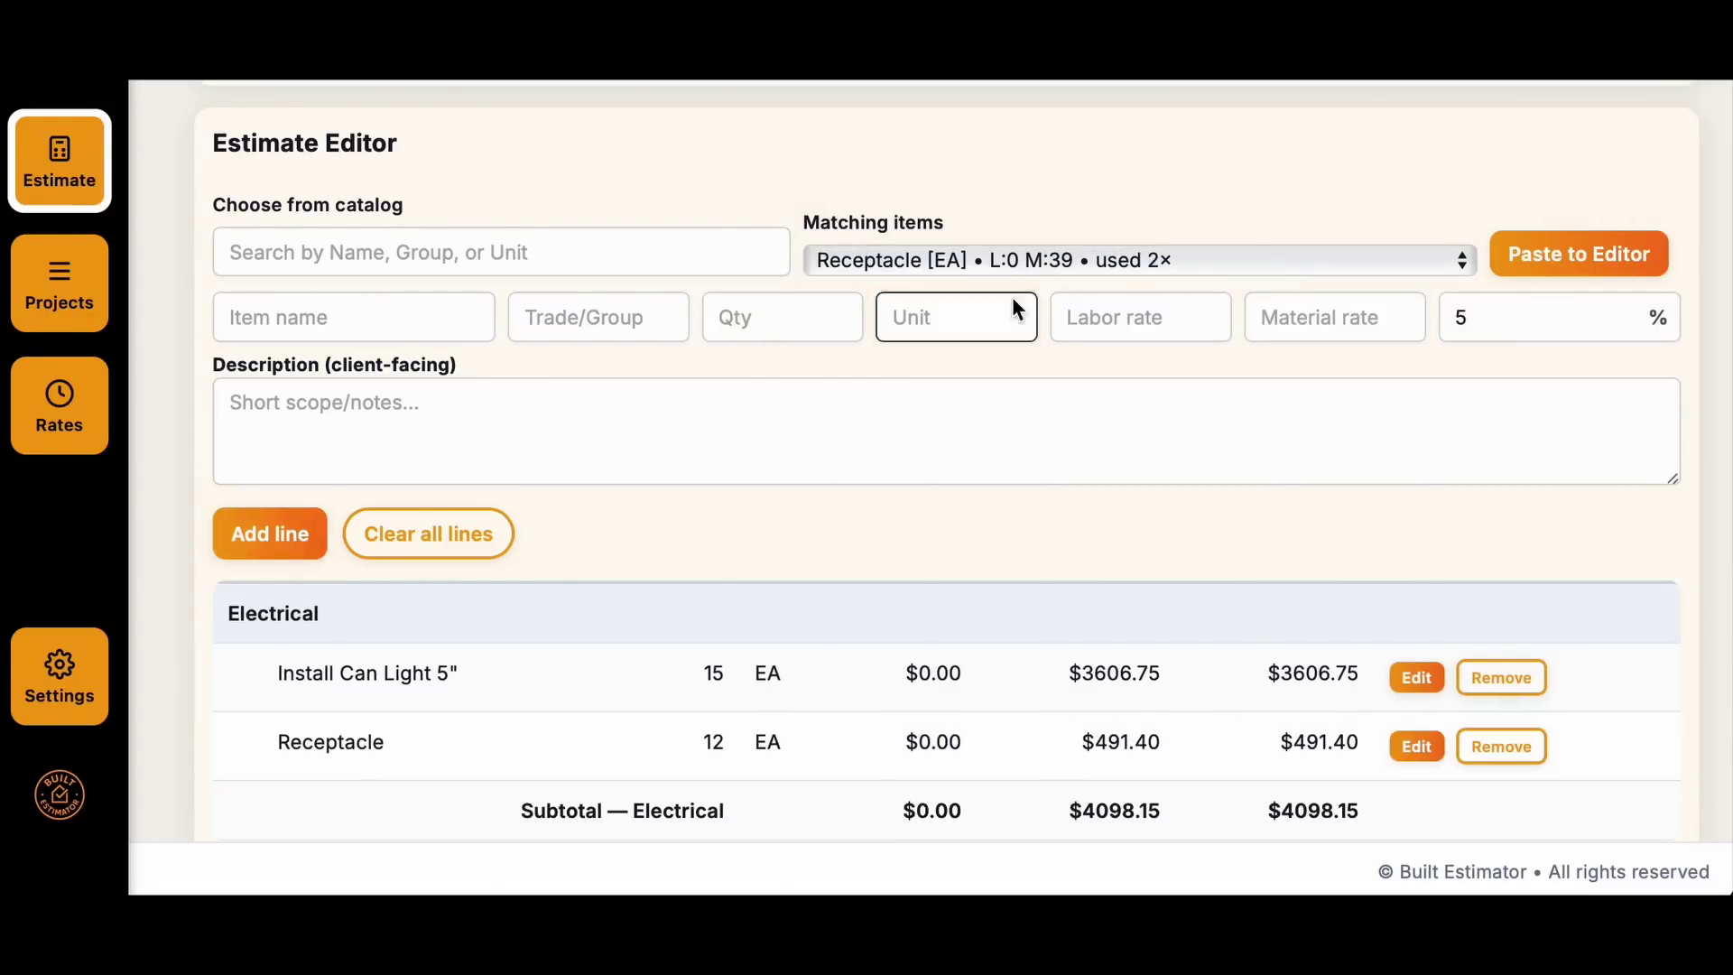
Step: Add the Install Shower Can Light 5in line with quantity 2
click(1083, 260)
click(1139, 396)
click(1579, 254)
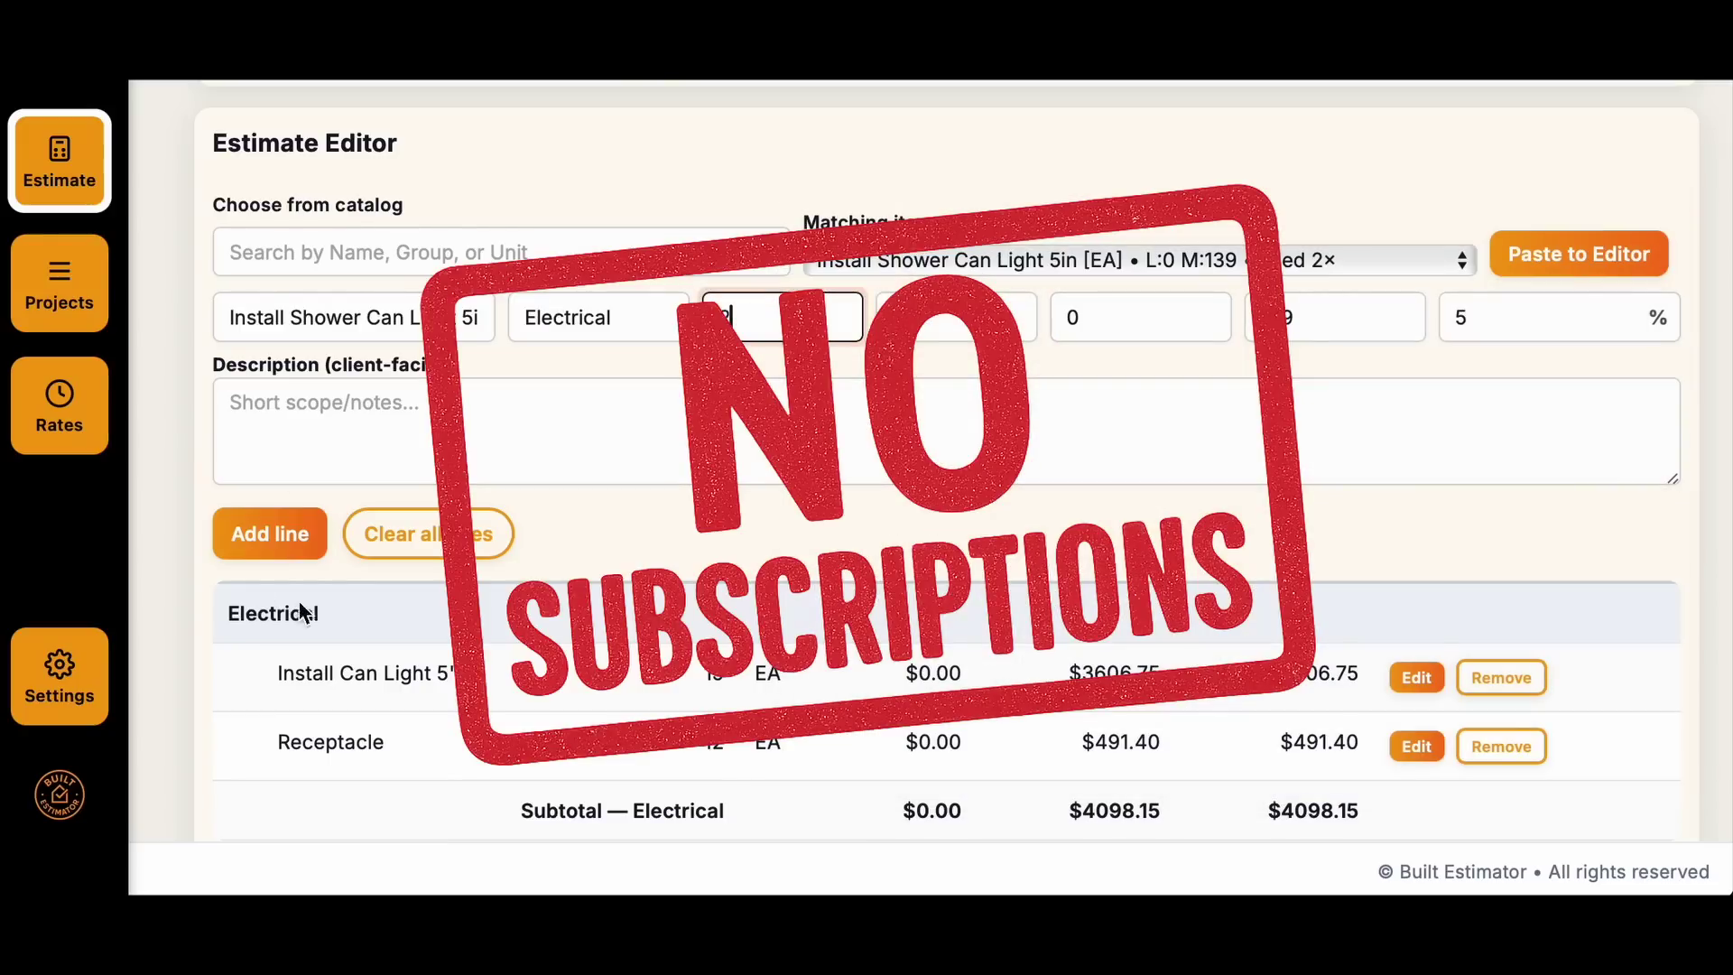
text(2)
click(270, 534)
click(1083, 260)
click(1052, 391)
text(1)
Step: Add Bathroom Fan and Smoke Detector Combo lines
click(269, 534)
click(1083, 260)
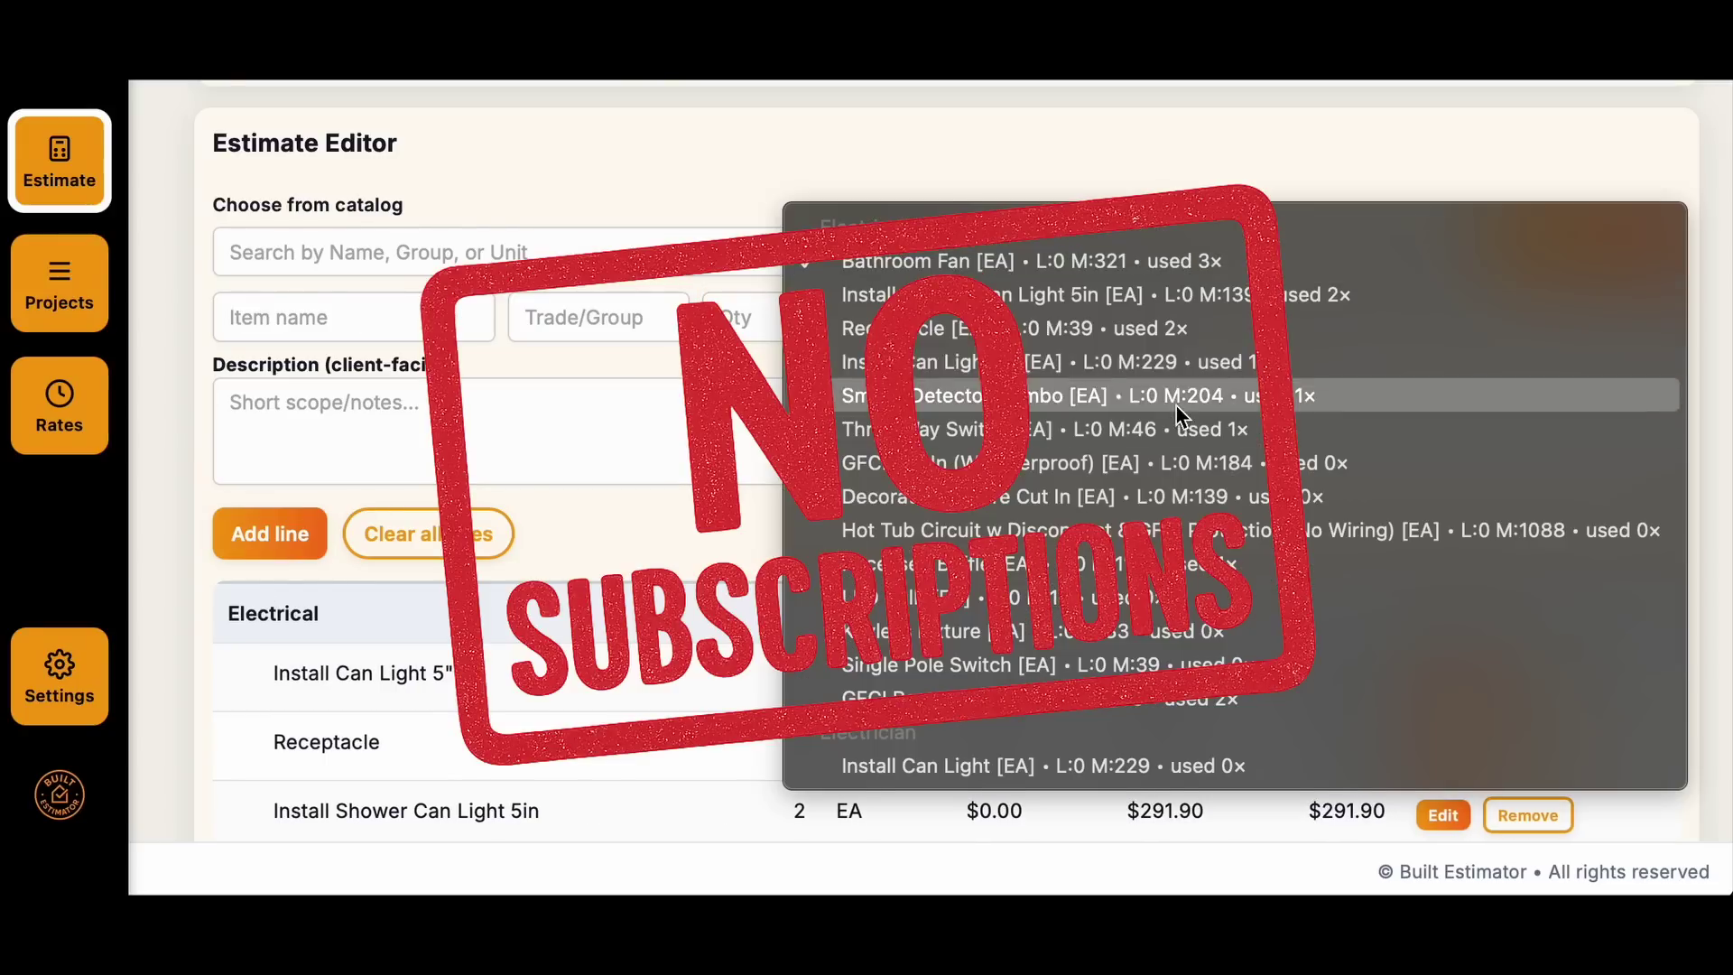
click(967, 391)
click(1579, 254)
click(269, 533)
Step: Add the LED Bulb line
click(1085, 261)
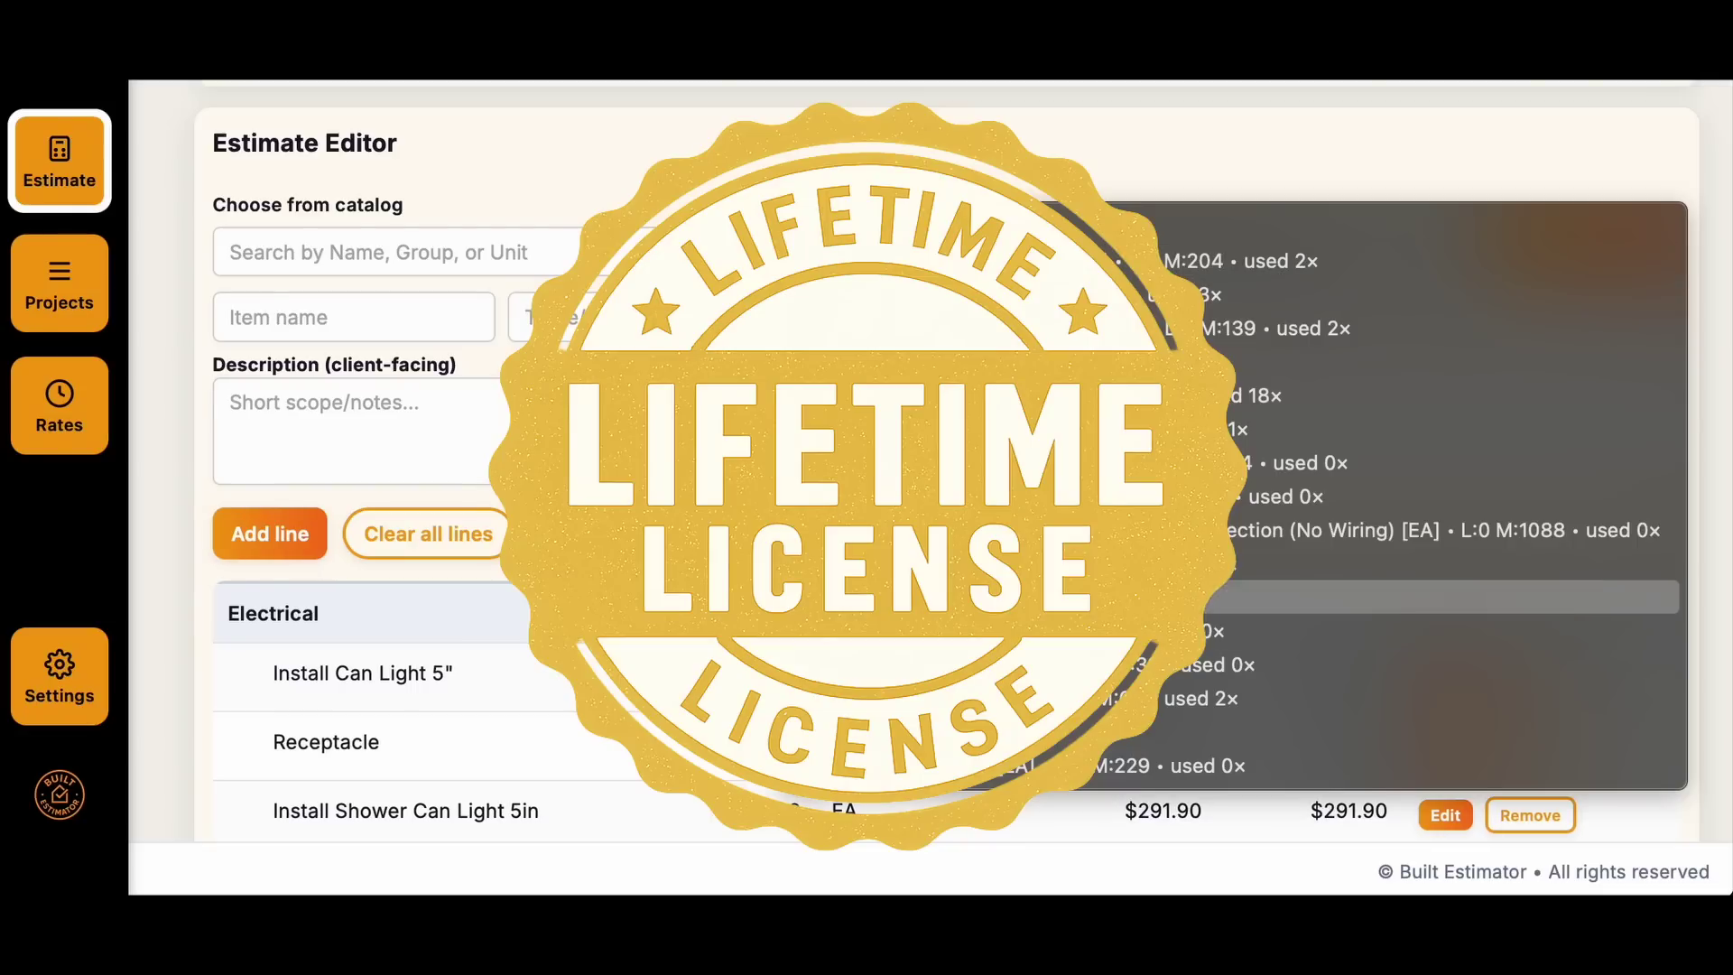
click(1084, 530)
click(1580, 253)
click(269, 534)
Step: Add the GFCI Cut In (Weatherproof) line
click(1083, 260)
click(1219, 260)
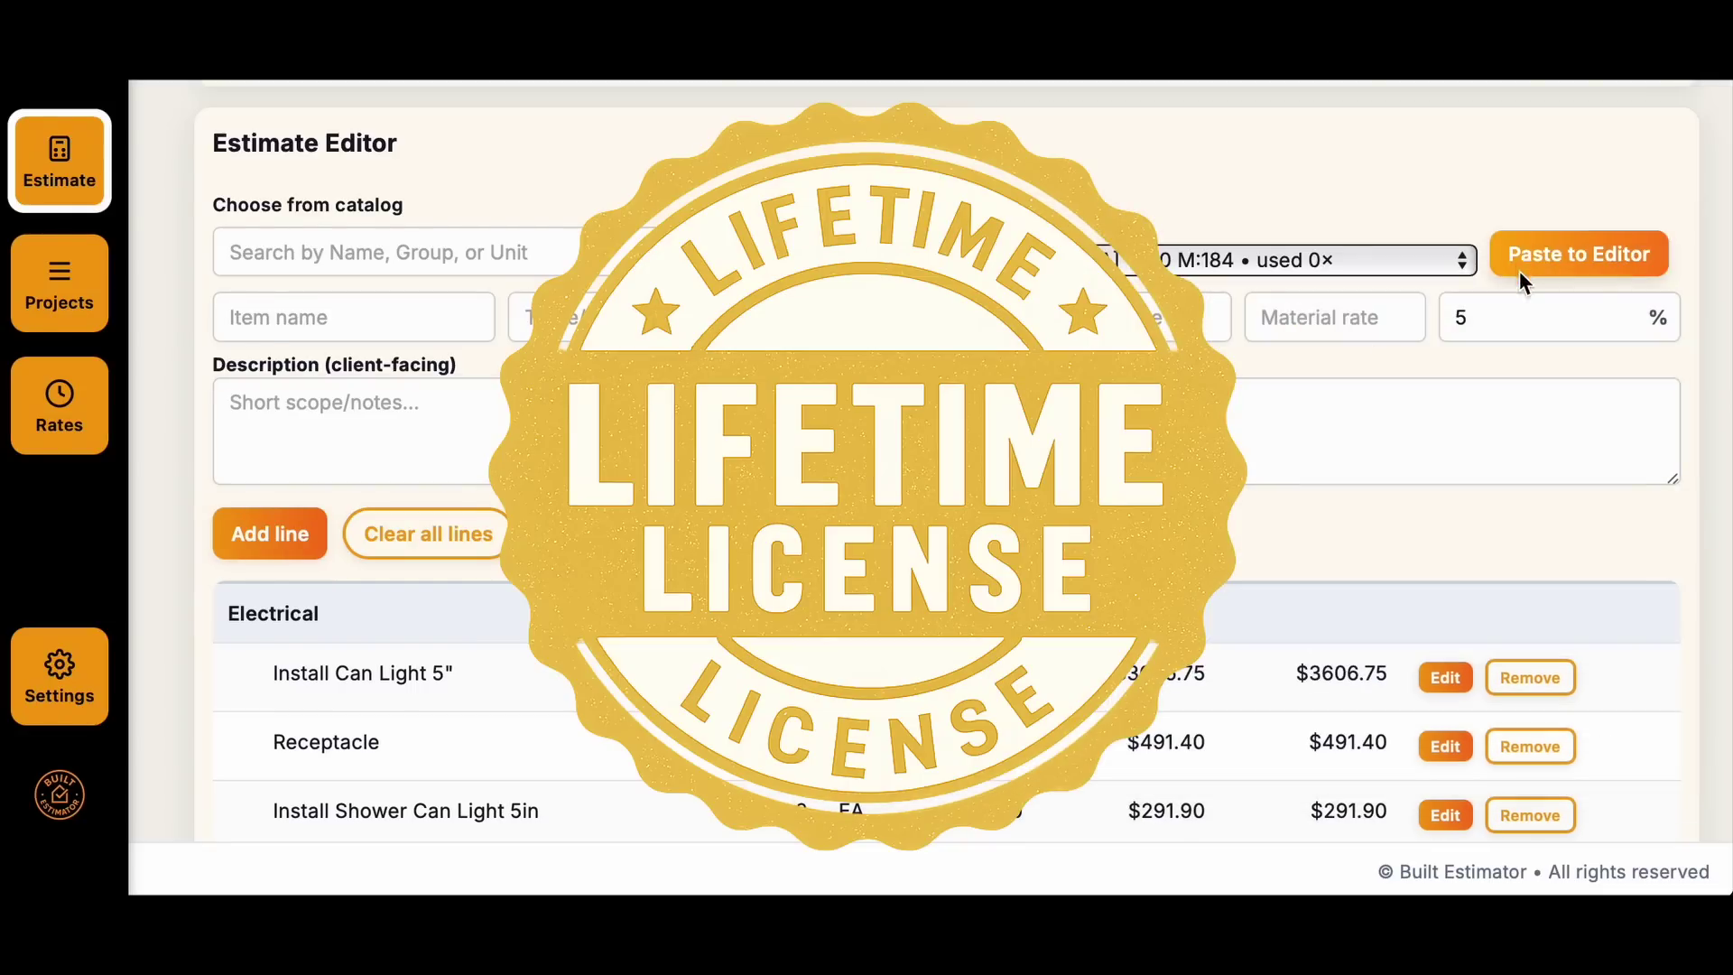
click(1580, 254)
click(270, 533)
Step: Add the Decorative Fixture Cut In line
click(1083, 260)
click(1083, 530)
click(1579, 254)
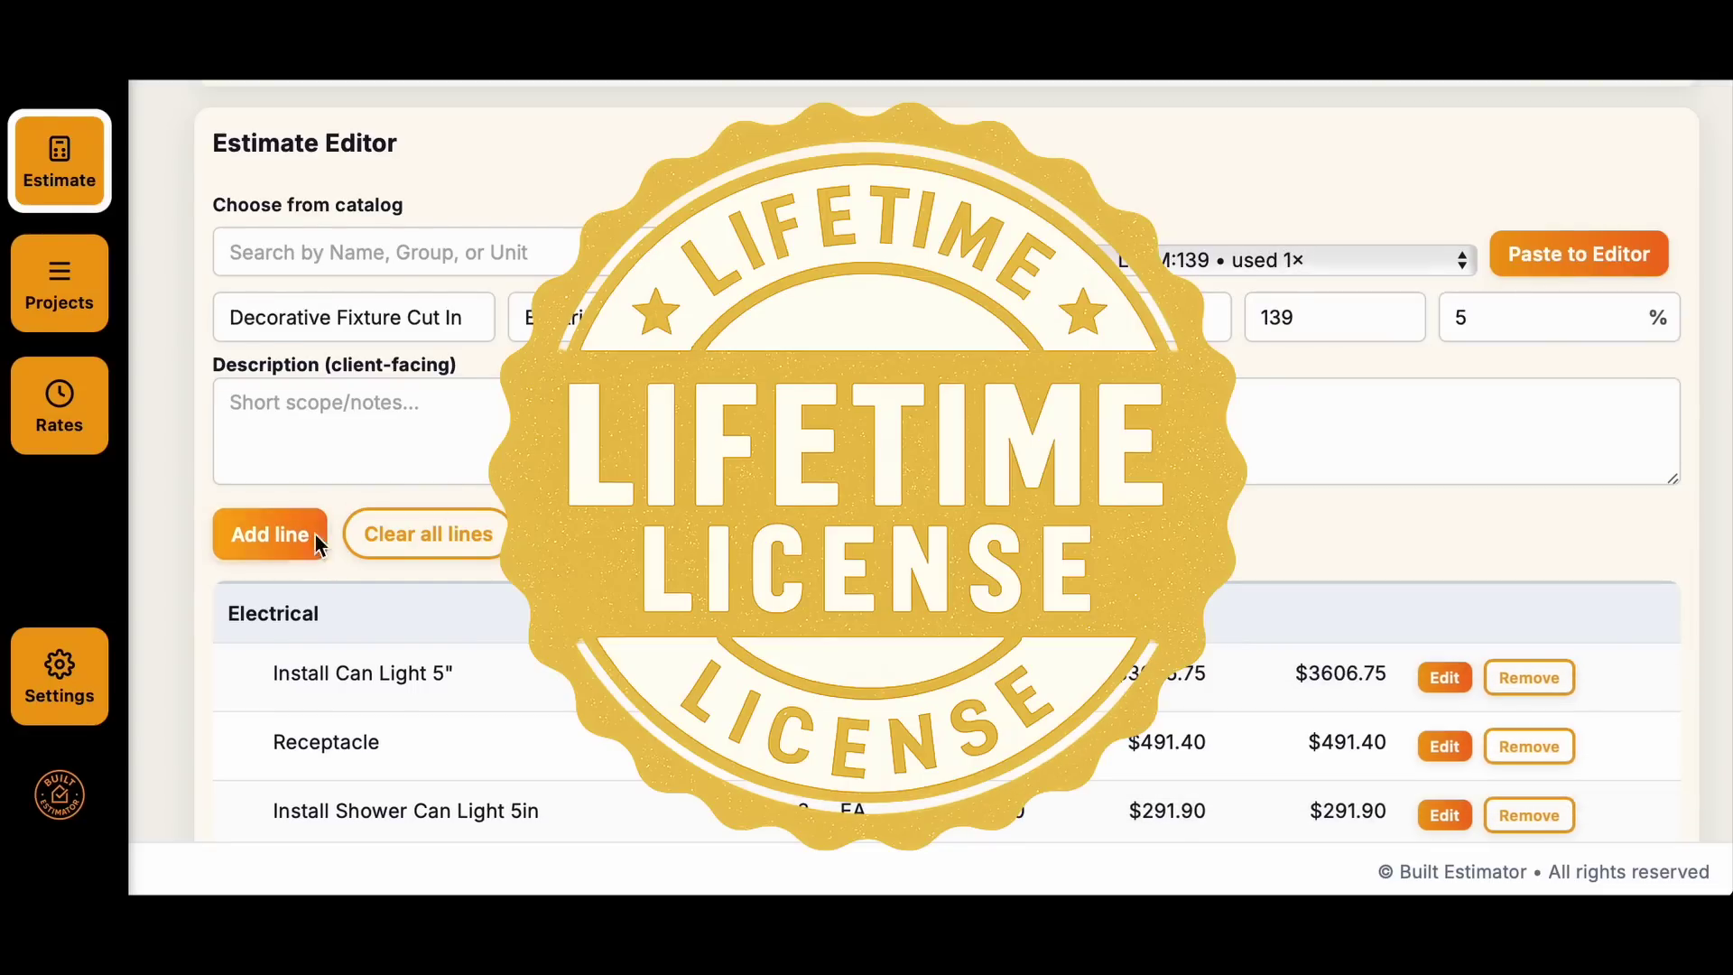
click(270, 534)
Step: Add the Single Pole Switch line
click(1083, 261)
click(1150, 395)
click(1580, 254)
click(270, 534)
click(944, 260)
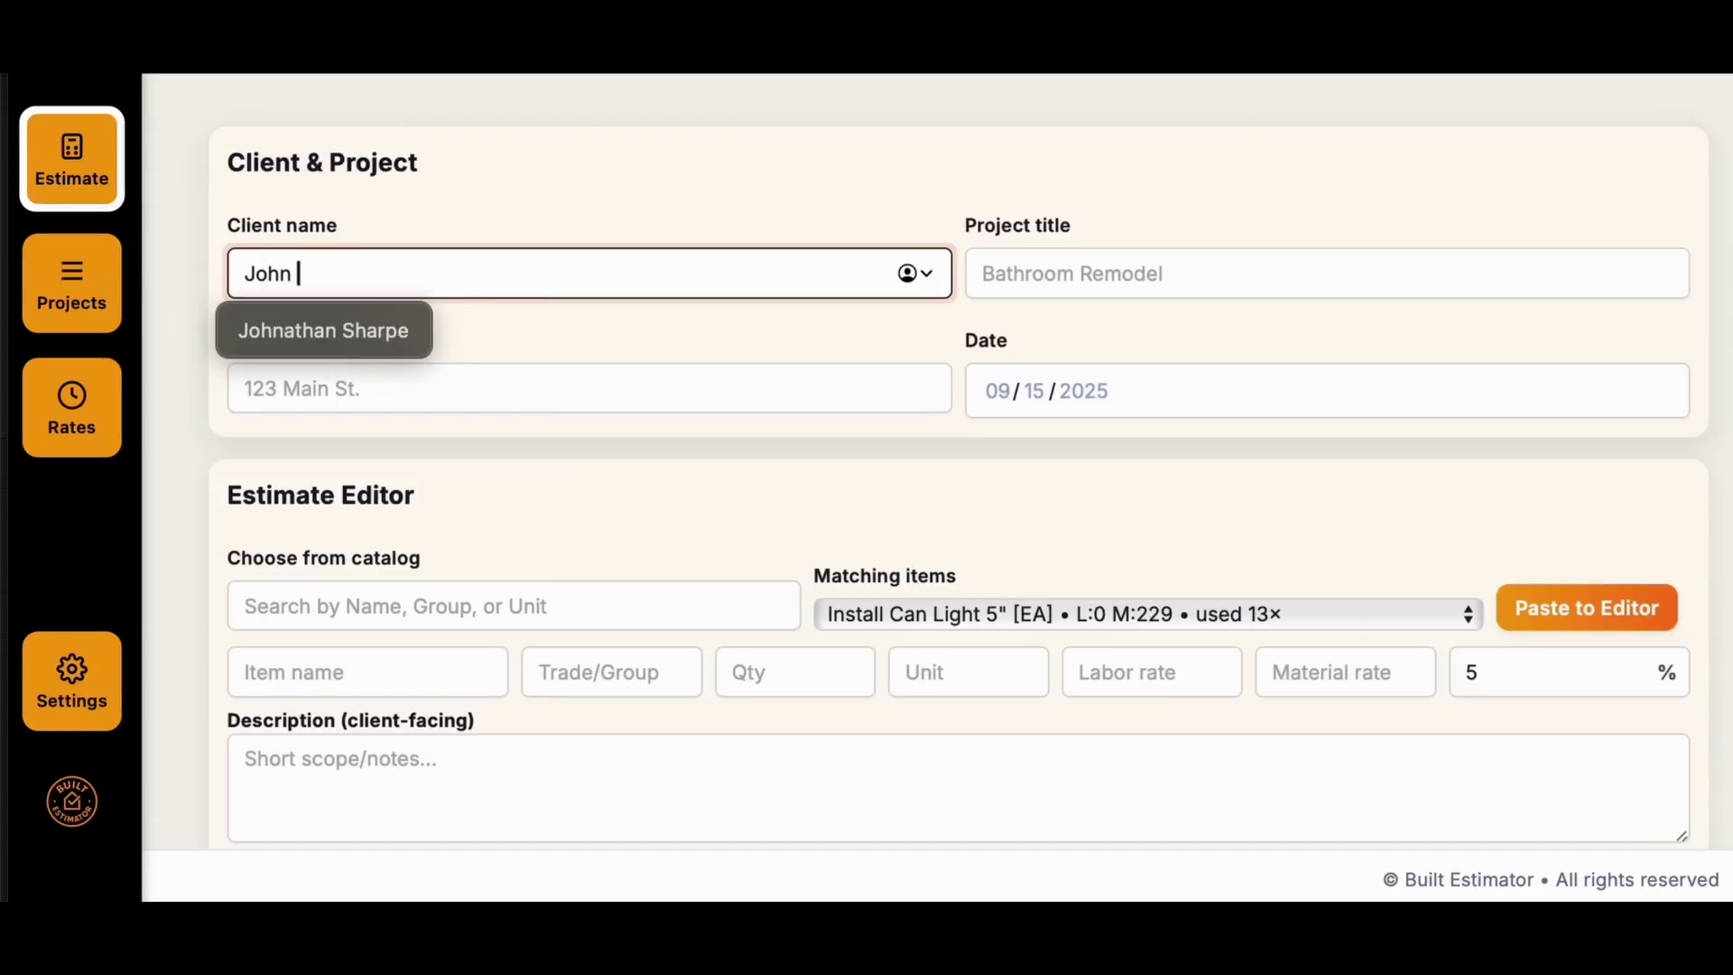
text(Doe)
Step: Fill the project title and property address, then add another Install Can Light 5" line
key(Tab)
text(Bathroom Remodel)
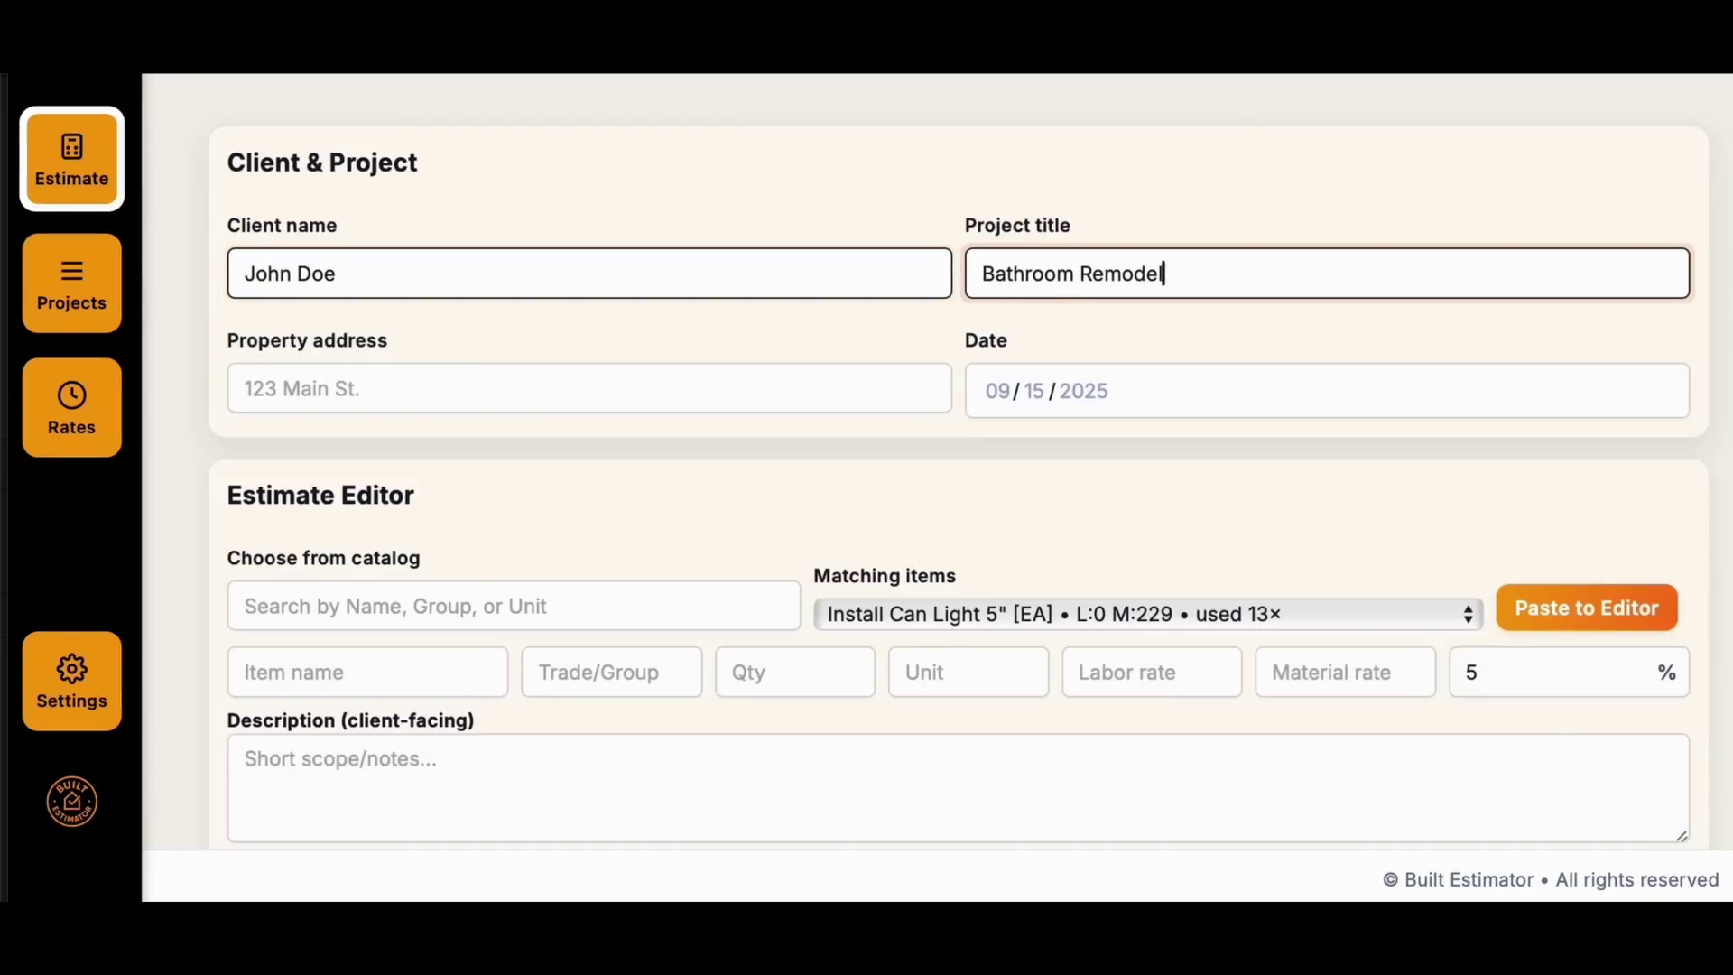
key(Tab)
text(123 Main St.)
scroll(746, 527, down, 3)
click(967, 359)
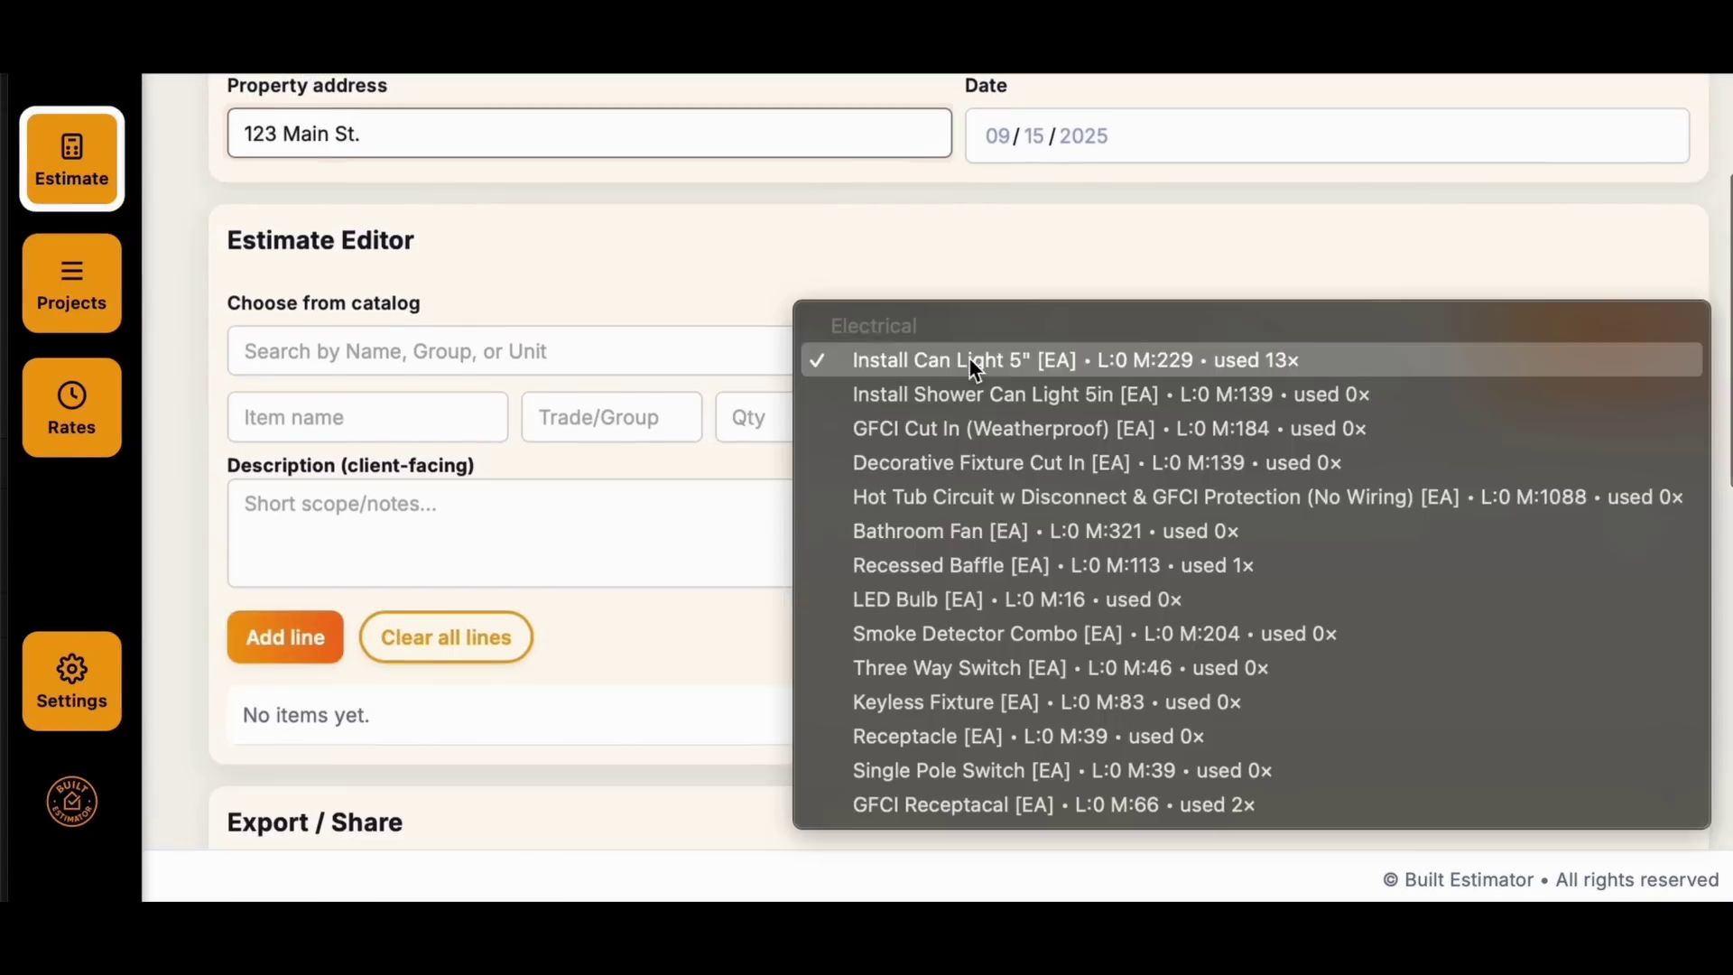
click(1038, 361)
click(1540, 360)
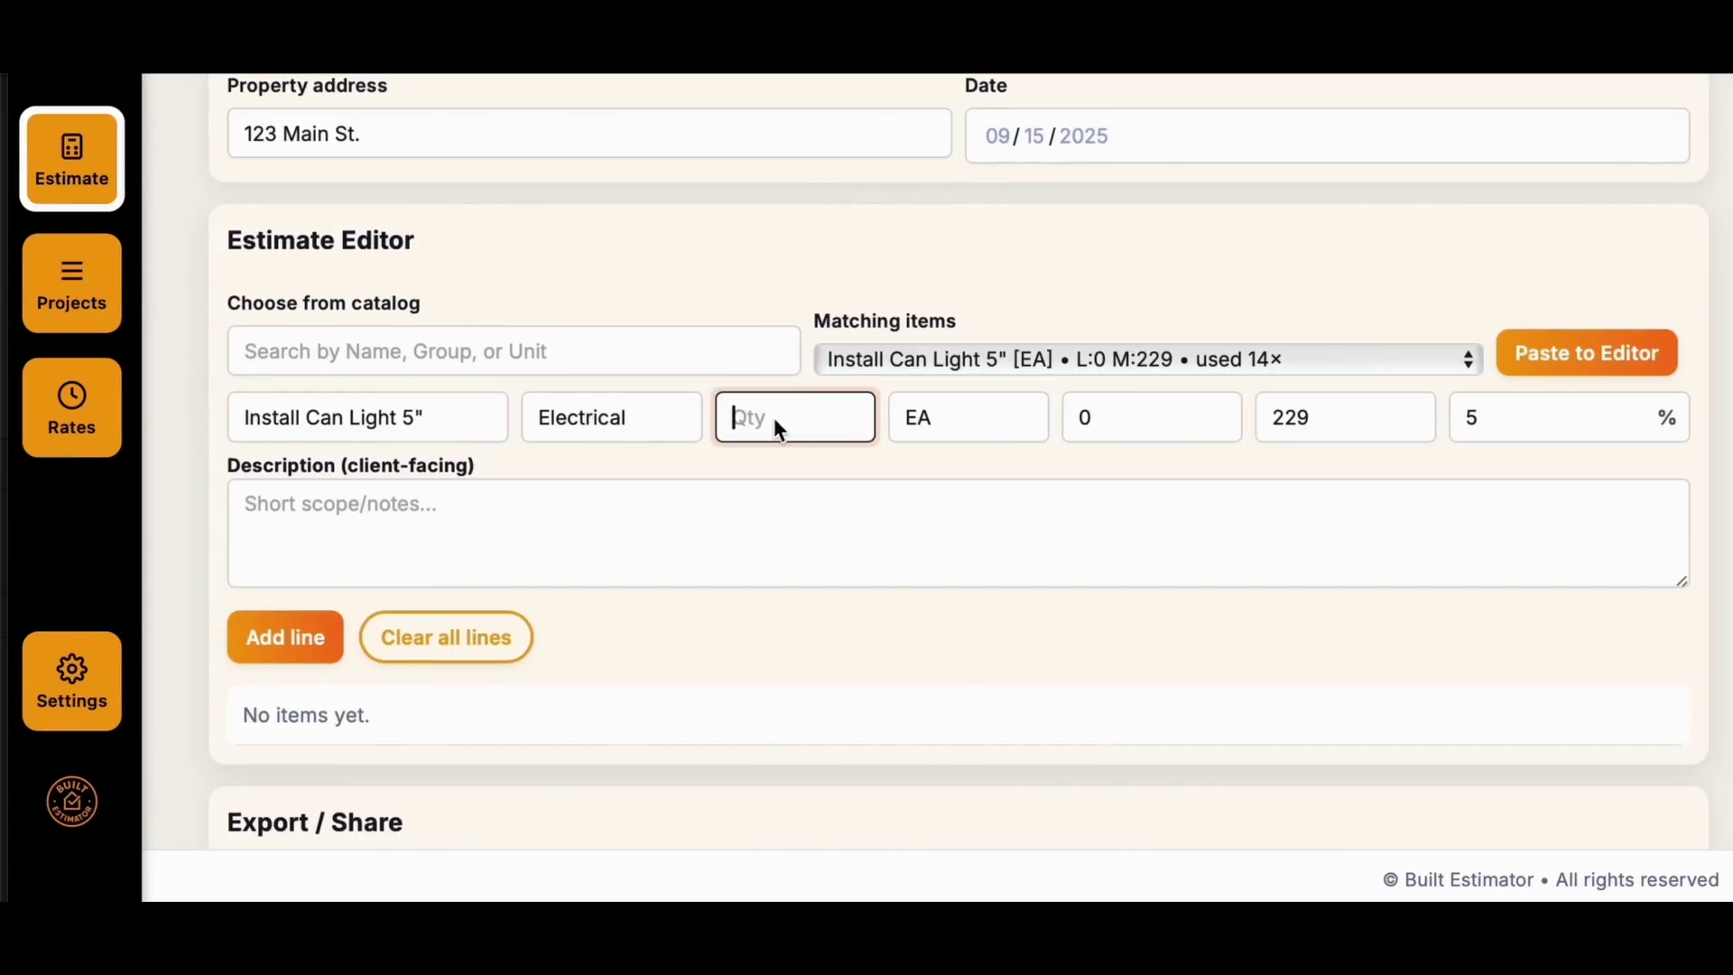
text(15)
click(285, 637)
scroll(868, 460, down, 5)
scroll(867, 460, down, 3)
scroll(867, 461, down, 3)
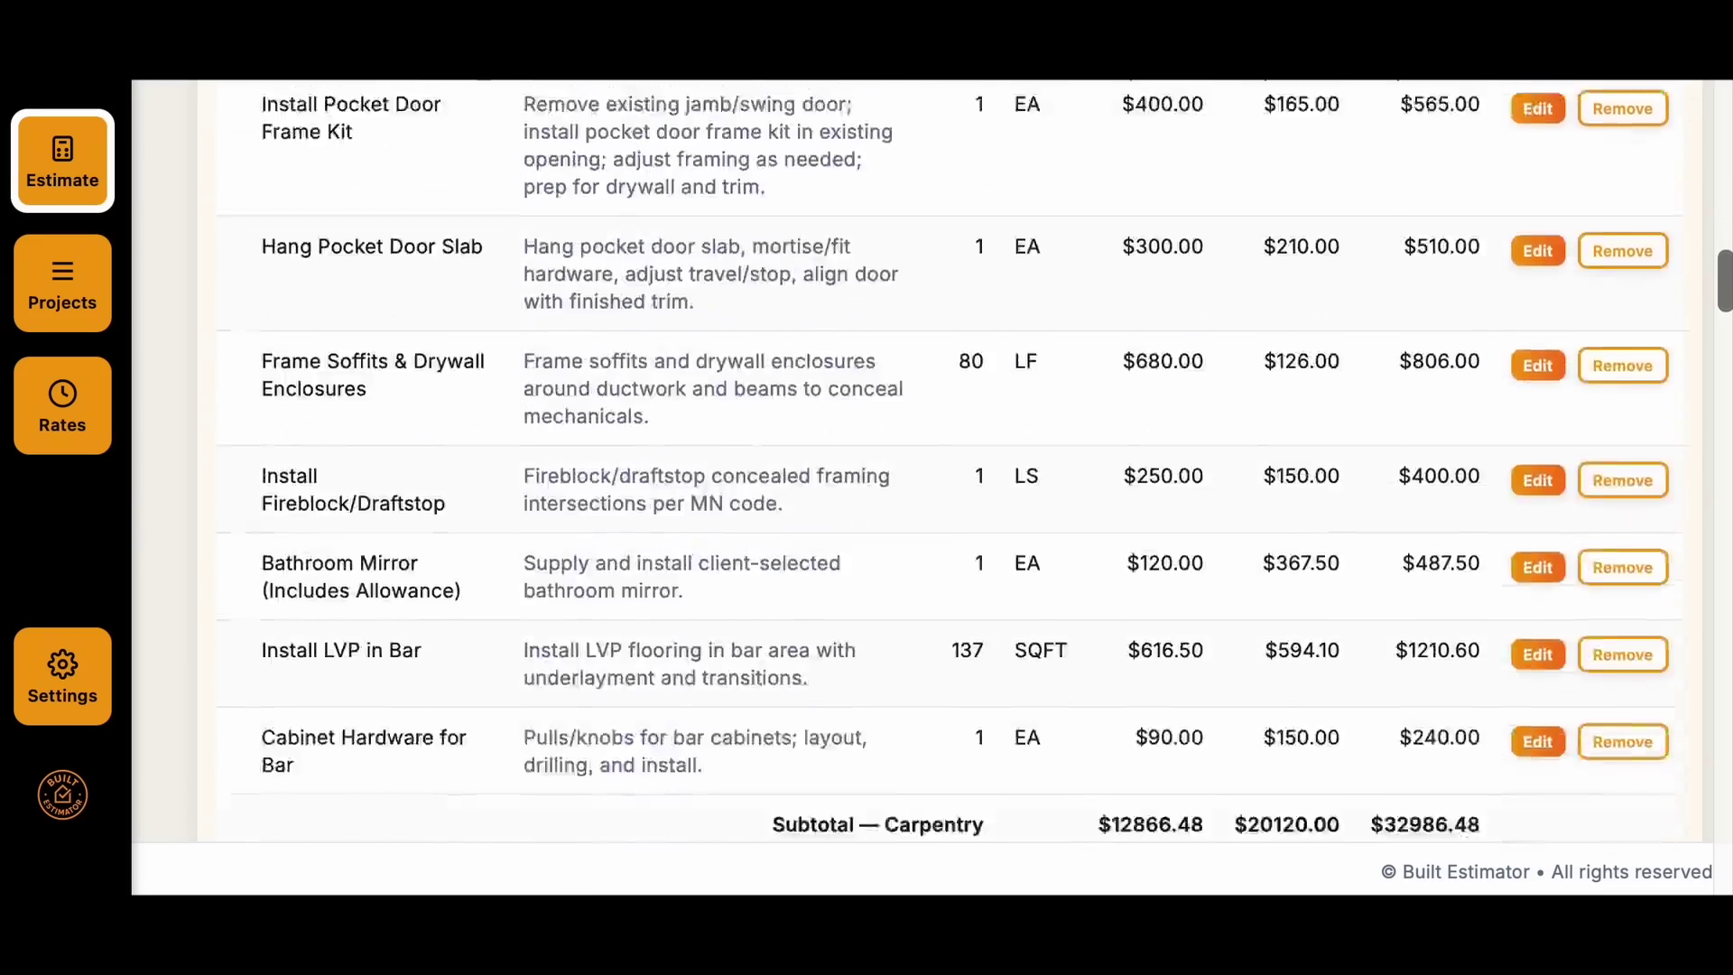
scroll(867, 461, down, 3)
scroll(866, 460, down, 3)
scroll(867, 461, down, 2)
scroll(866, 460, down, 3)
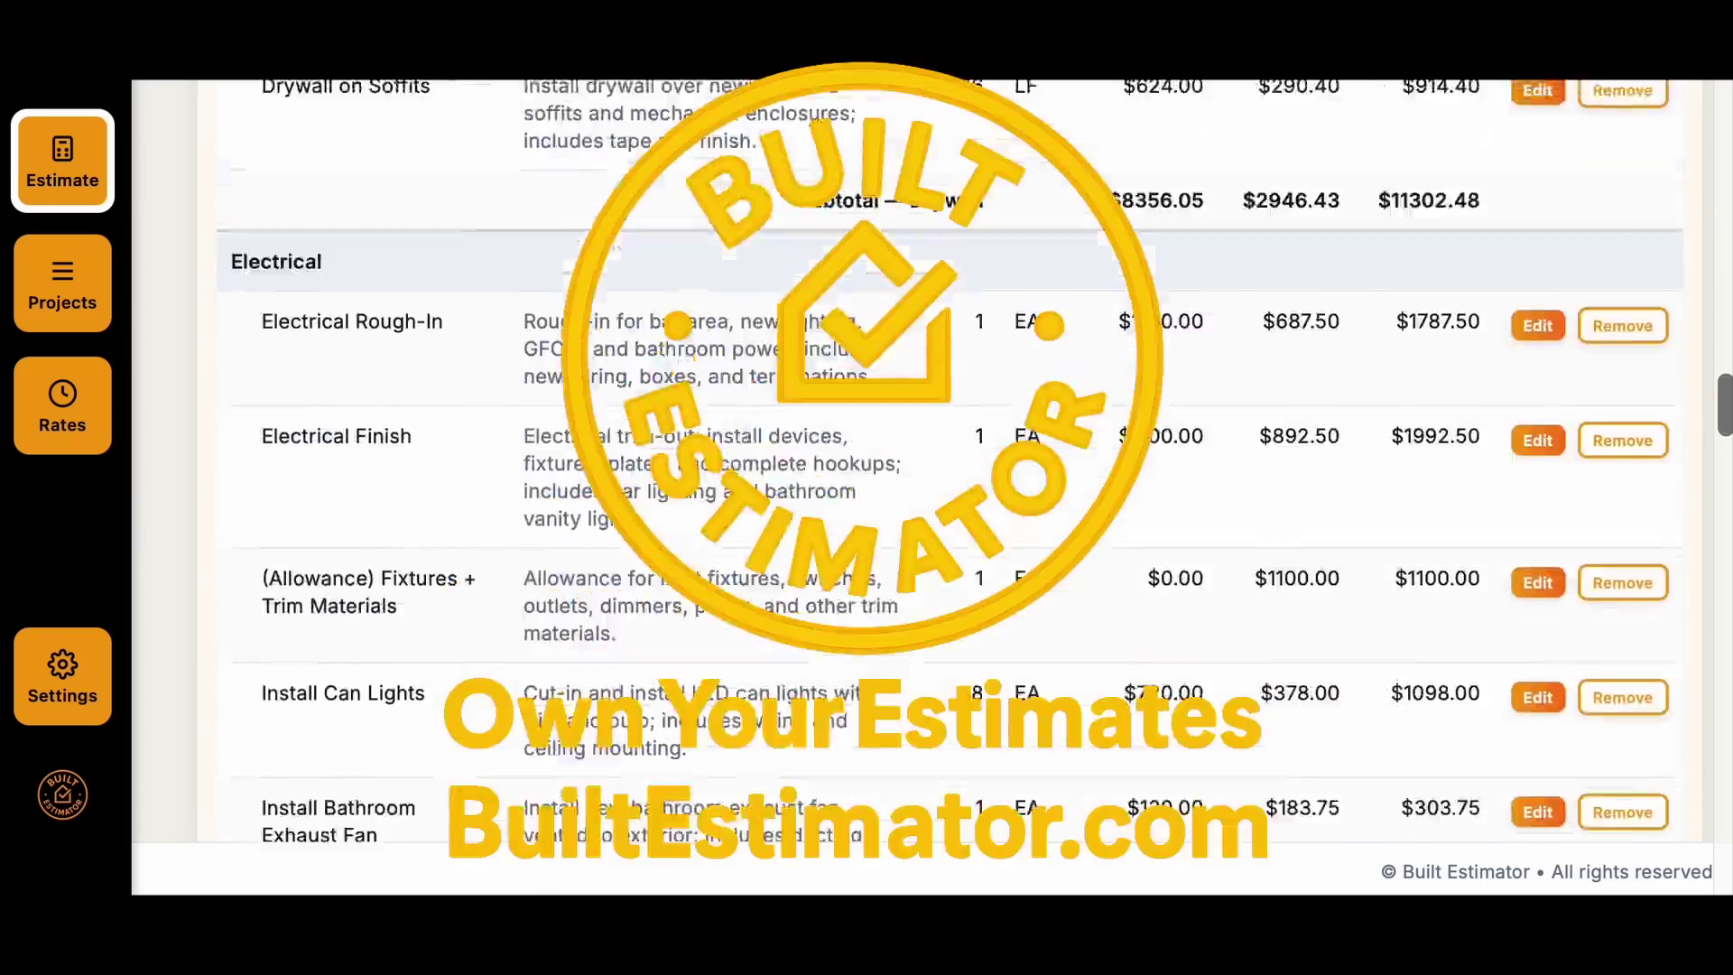
scroll(868, 461, down, 3)
scroll(866, 461, down, 2)
scroll(867, 462, down, 3)
scroll(867, 461, down, 3)
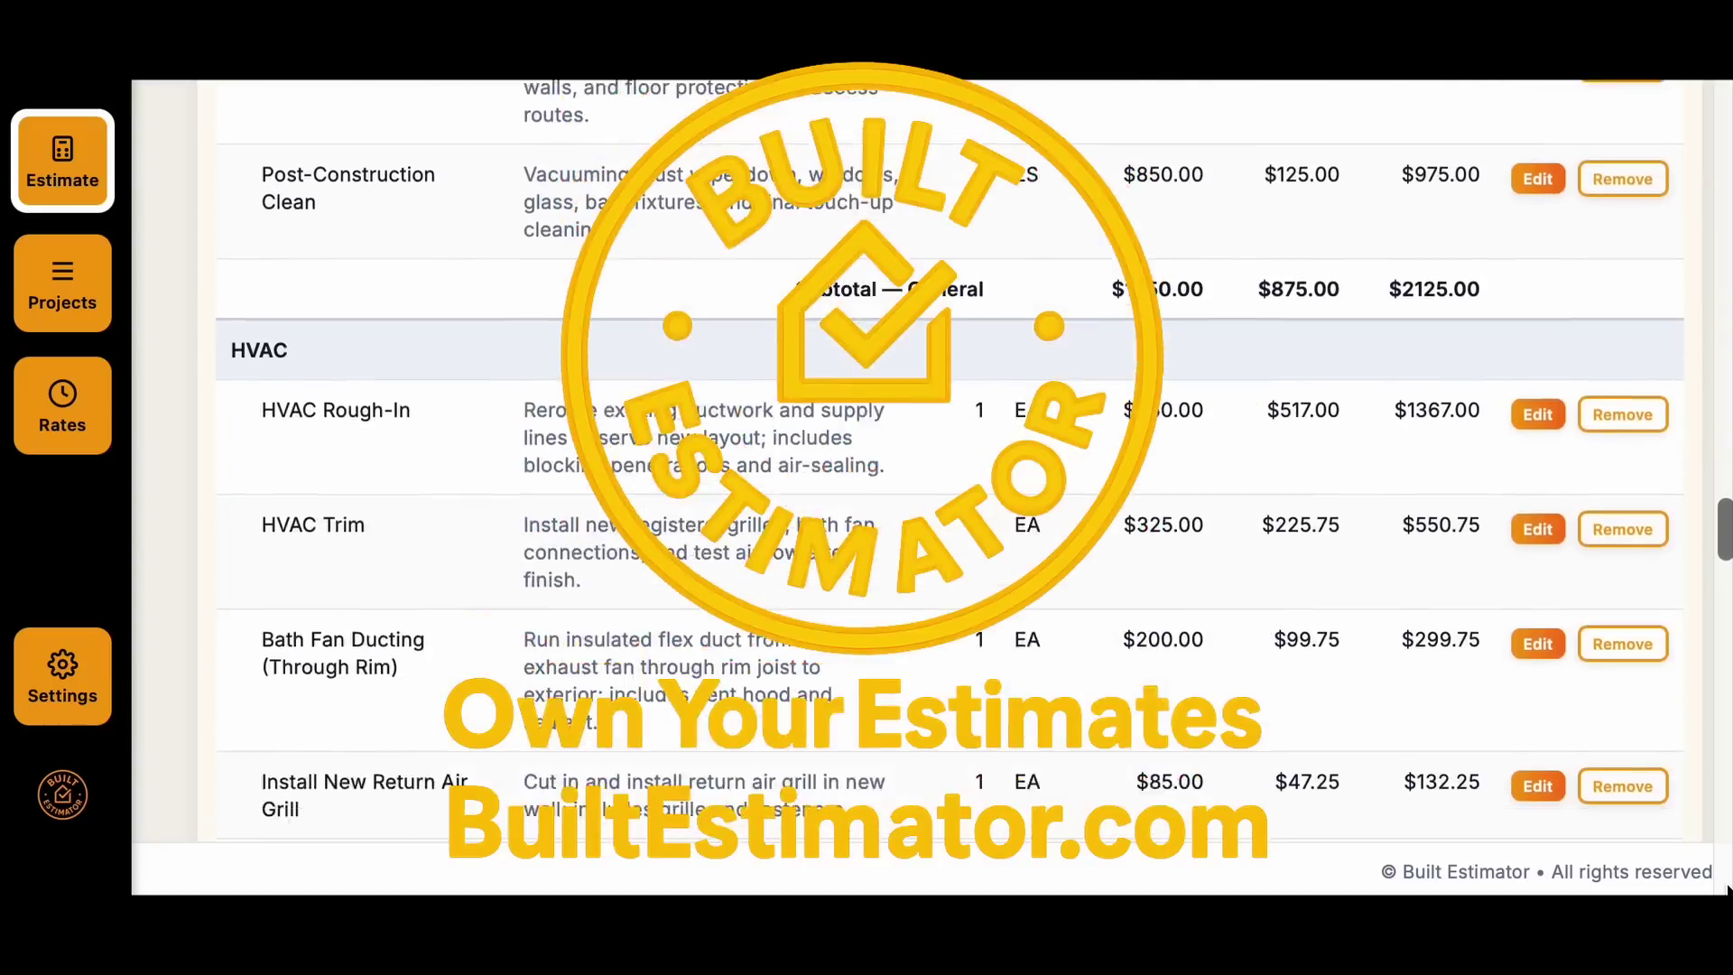